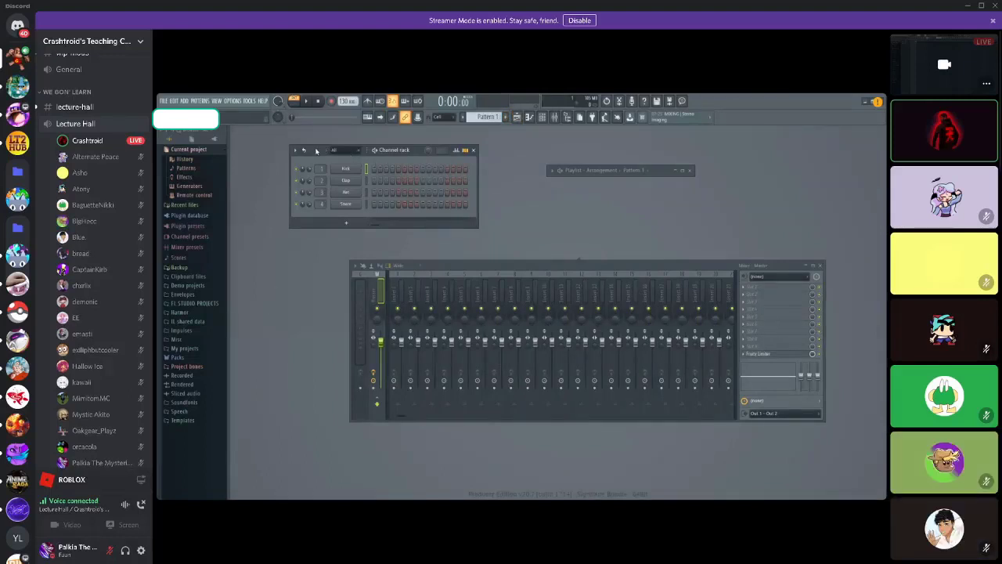
# - Reposition the channel rack and mixer windows slightly within the workspace
pyautogui.moveTo(316, 150); pyautogui.dragTo(310, 158)
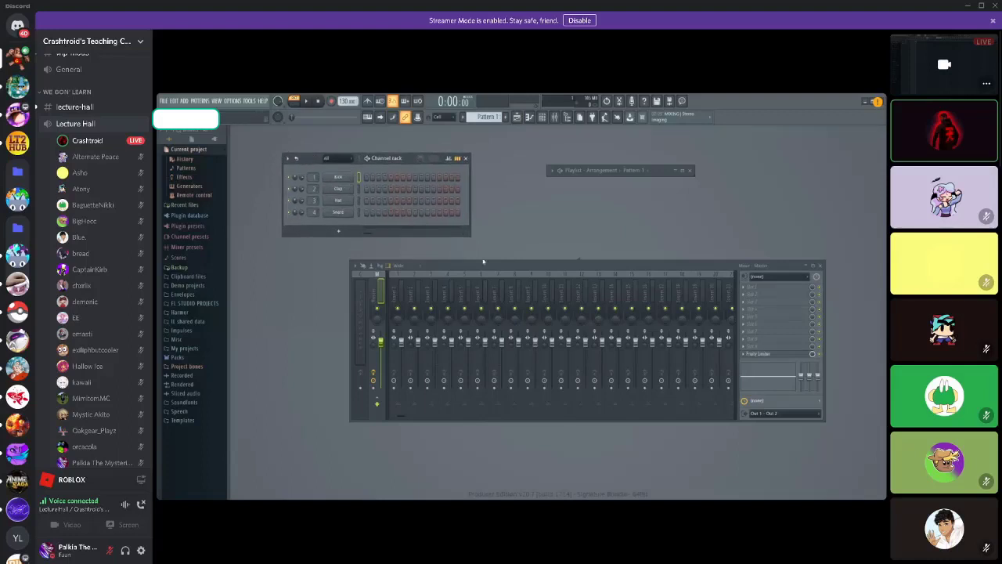
pyautogui.moveTo(574, 271); pyautogui.dragTo(551, 271)
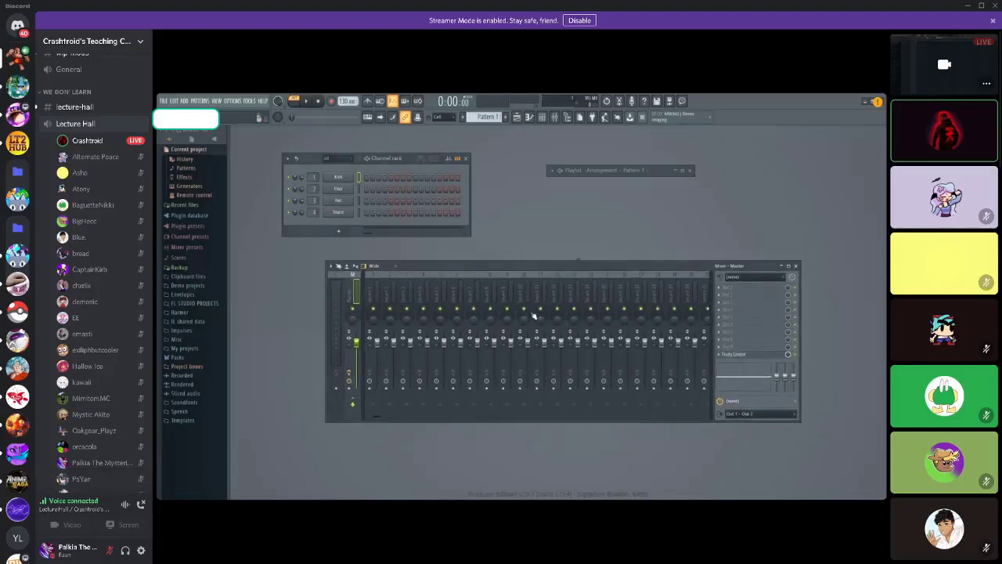
# - Try placing a row of Pattern 1 clips on the first track of the maximized playlist
pyautogui.click(683, 171)
pyautogui.moveTo(344, 174); pyautogui.dragTo(481, 212)
pyautogui.hotkey('ctrl', 'z')
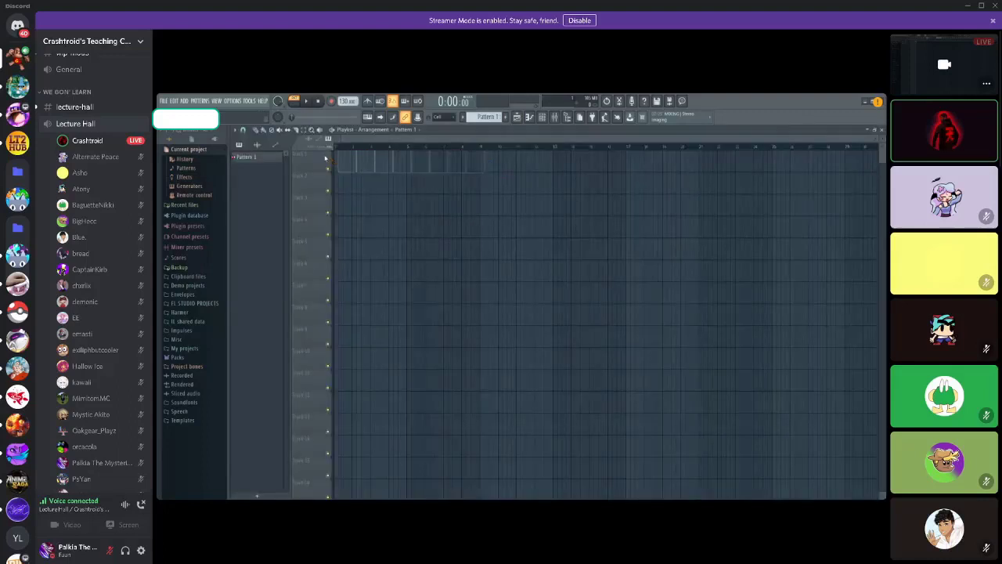
pyautogui.click(865, 130)
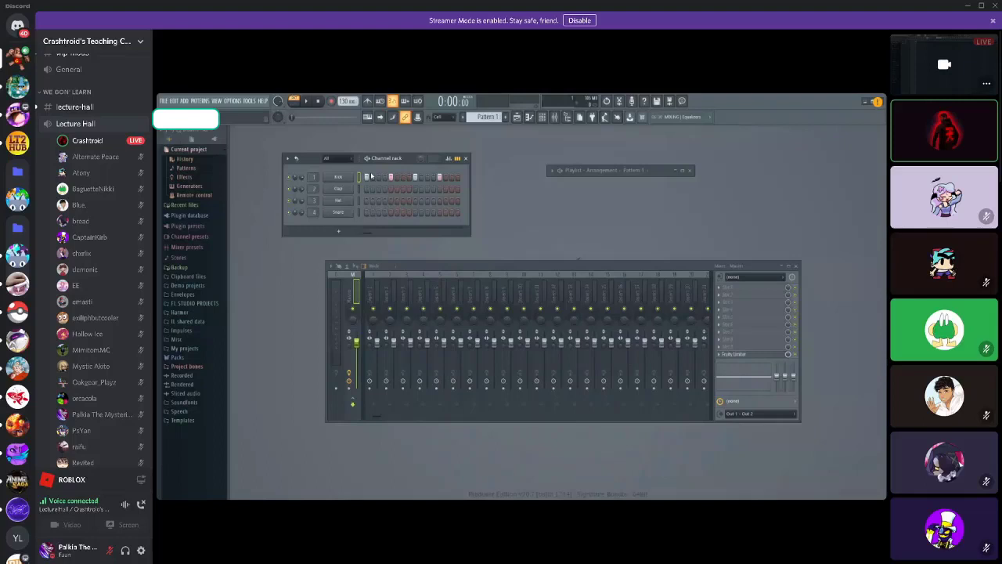
# - Program the Kick channel with hits on steps 1, 5, 9 and 13 of Pattern 1
pyautogui.moveTo(368, 177); pyautogui.dragTo(458, 174)
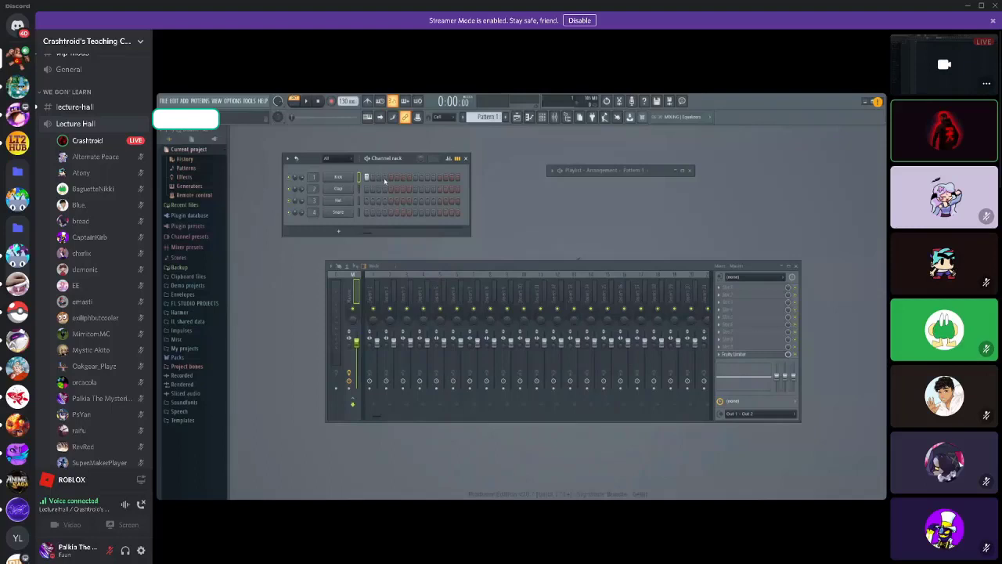
pyautogui.click(384, 181)
pyautogui.moveTo(291, 436)
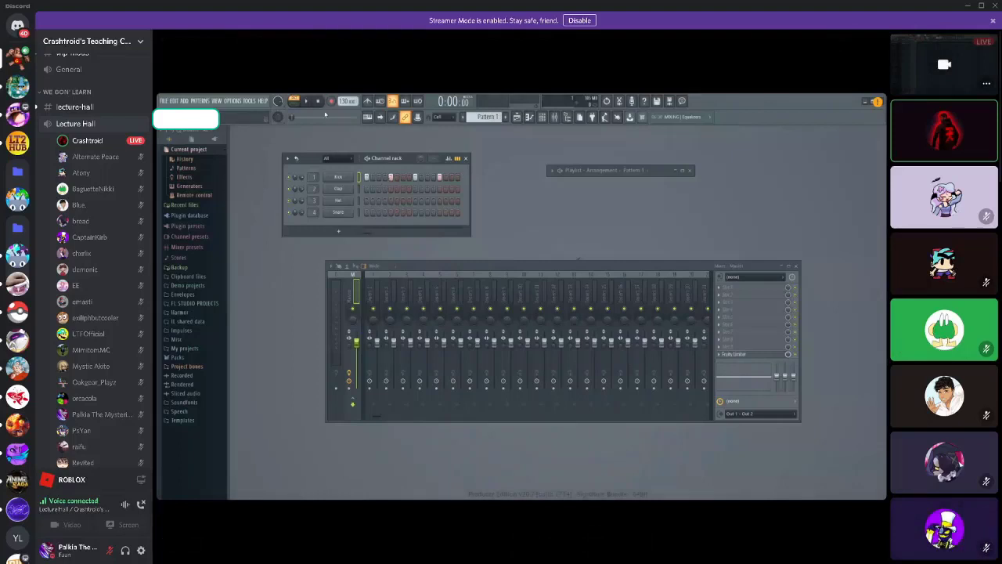
# - Play back Pattern 1 to hear the four-hit kick beat
pyautogui.click(309, 102)
pyautogui.click(309, 102)
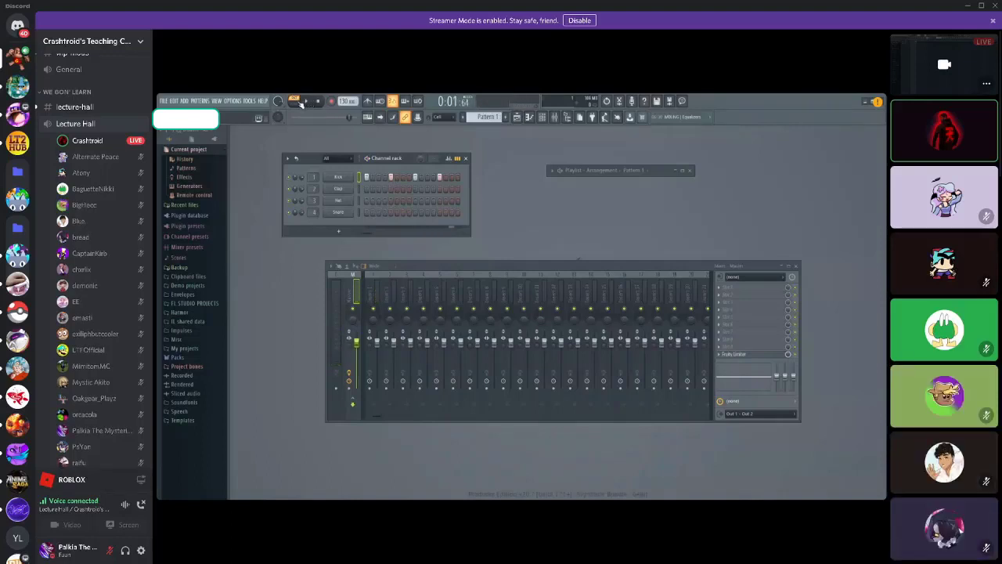
pyautogui.click(300, 103)
pyautogui.press('space')
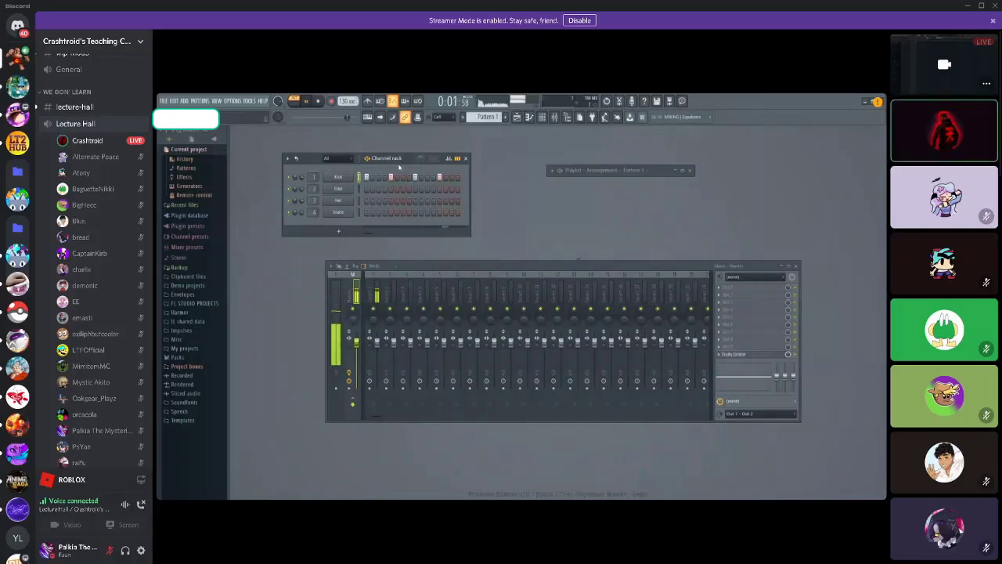
pyautogui.press('space')
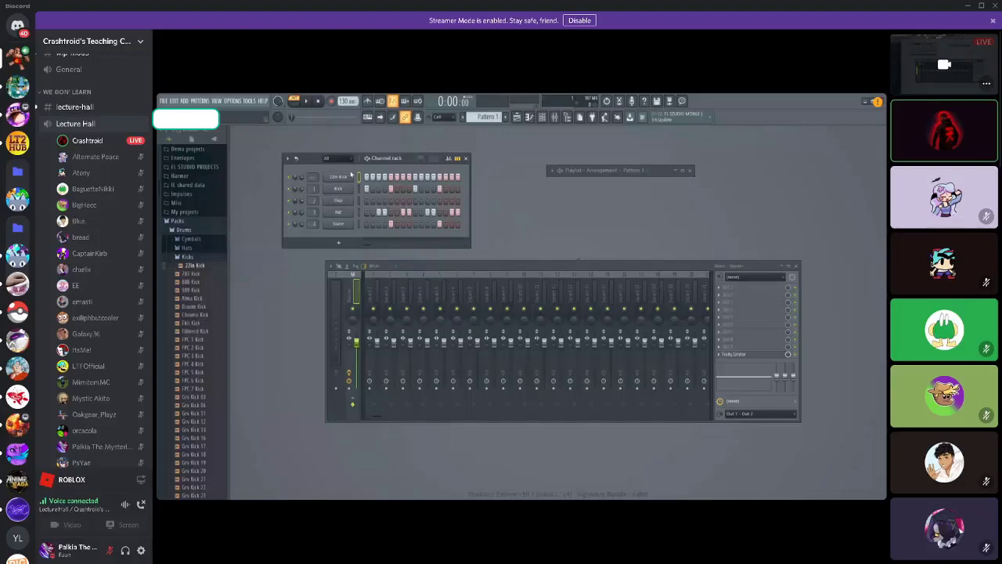
# - Clear all programmed steps from every channel in the channel rack
pyautogui.moveTo(352, 174)
pyautogui.mouseDown()
pyautogui.moveTo(458, 179)
pyautogui.moveTo(445, 189)
pyautogui.moveTo(323, 189)
pyautogui.moveTo(375, 210)
pyautogui.moveTo(462, 219)
pyautogui.mouseUp()
pyautogui.moveTo(390, 224); pyautogui.dragTo(452, 223)
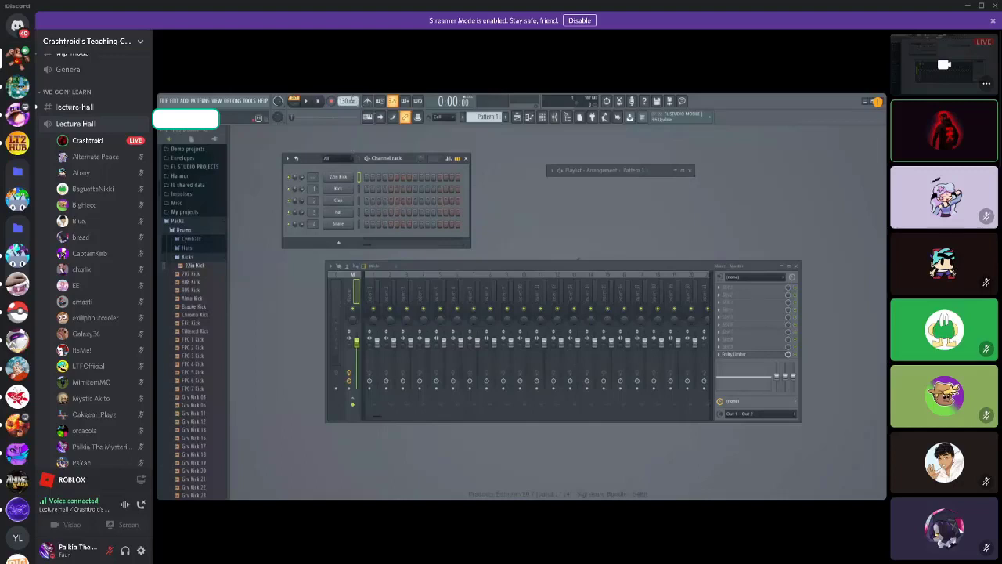
# - Enable the metronome and play the empty pattern several times to hear the beat count
pyautogui.click(368, 102)
pyautogui.click(306, 102)
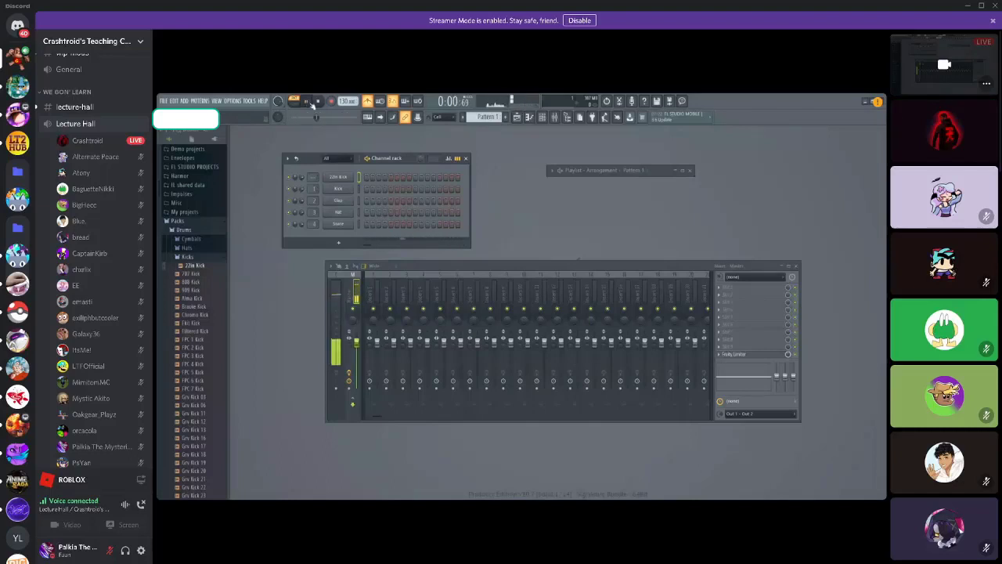
pyautogui.click(317, 102)
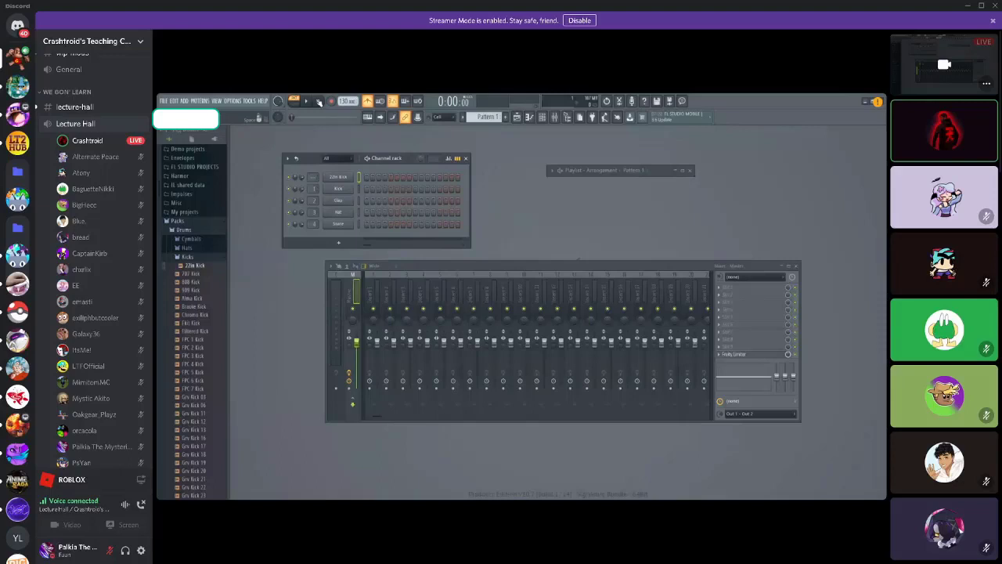
pyautogui.click(317, 102)
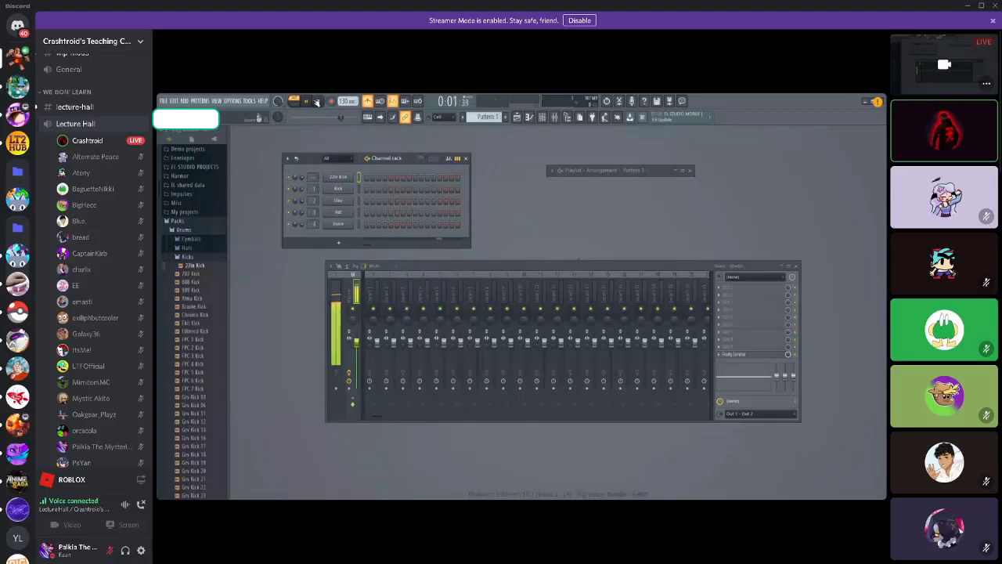
pyautogui.click(317, 102)
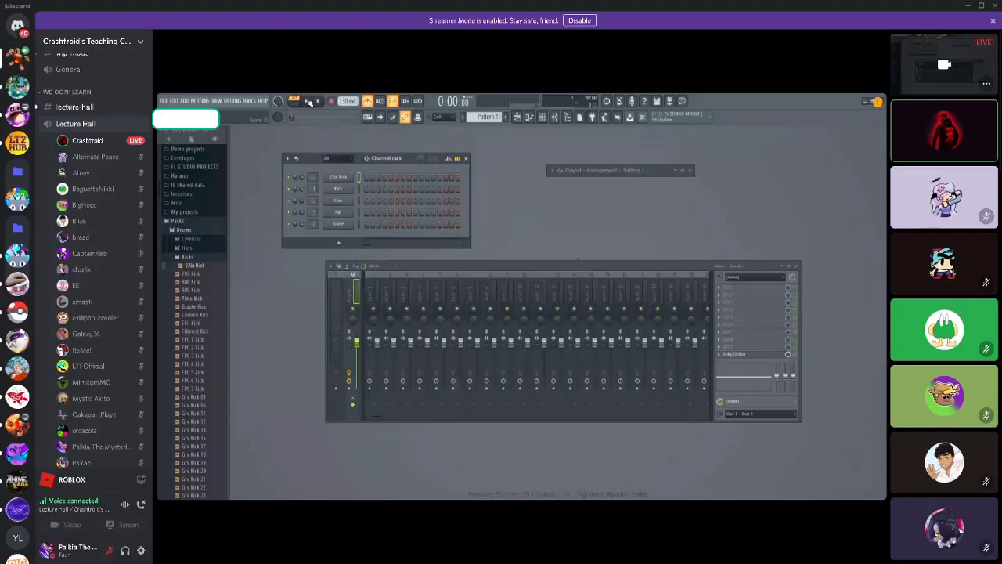
pyautogui.click(308, 102)
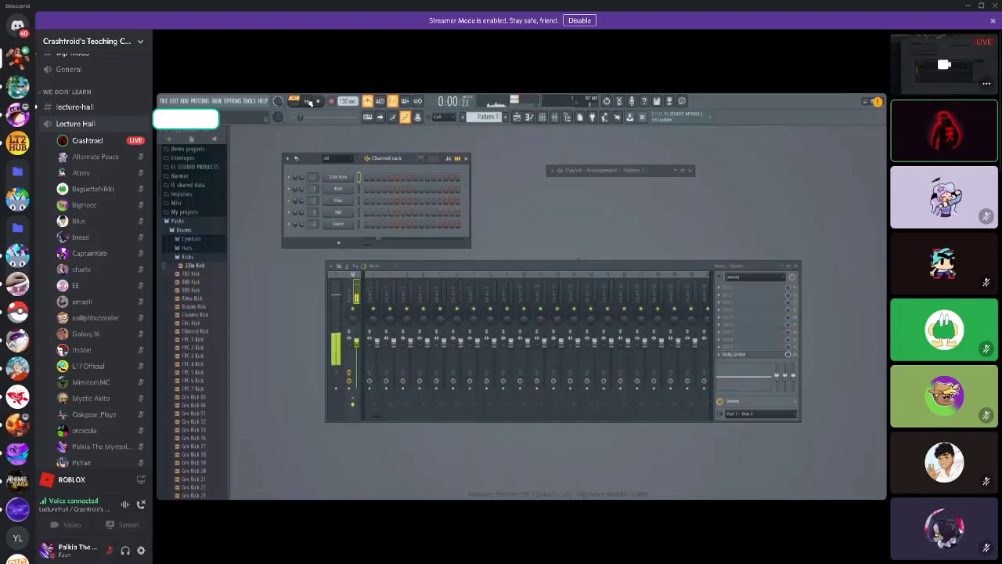
pyautogui.click(319, 101)
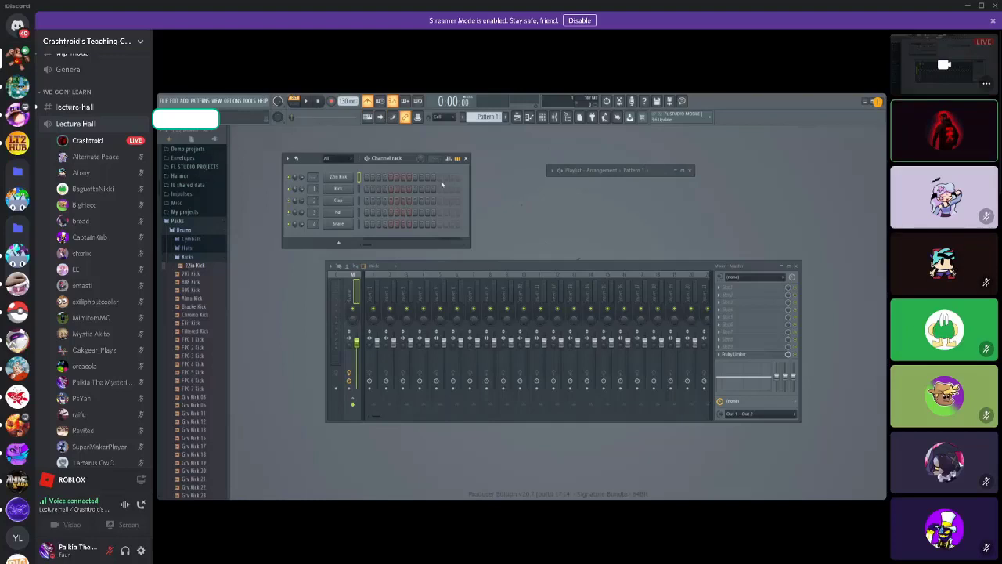
# - Try the channel rack at 12 steps with the metronome playing, and widen it back to 16 steps
pyautogui.moveTo(469, 194); pyautogui.dragTo(453, 191)
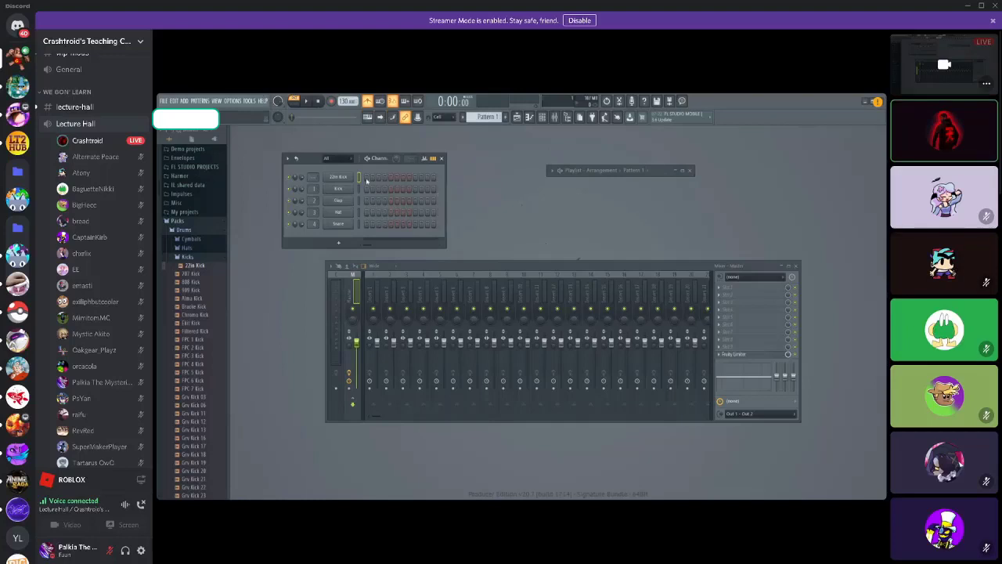
pyautogui.click(310, 102)
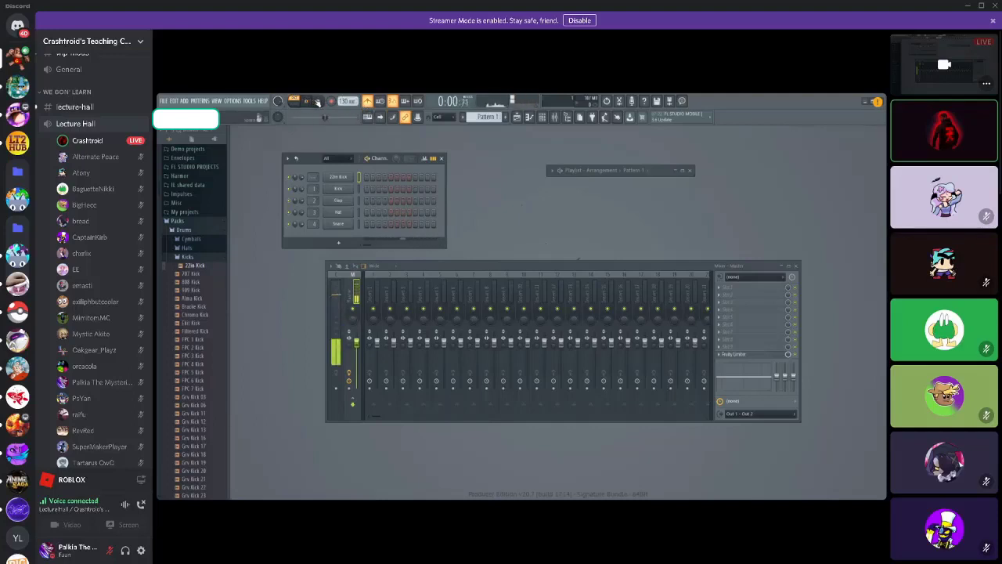
pyautogui.click(318, 102)
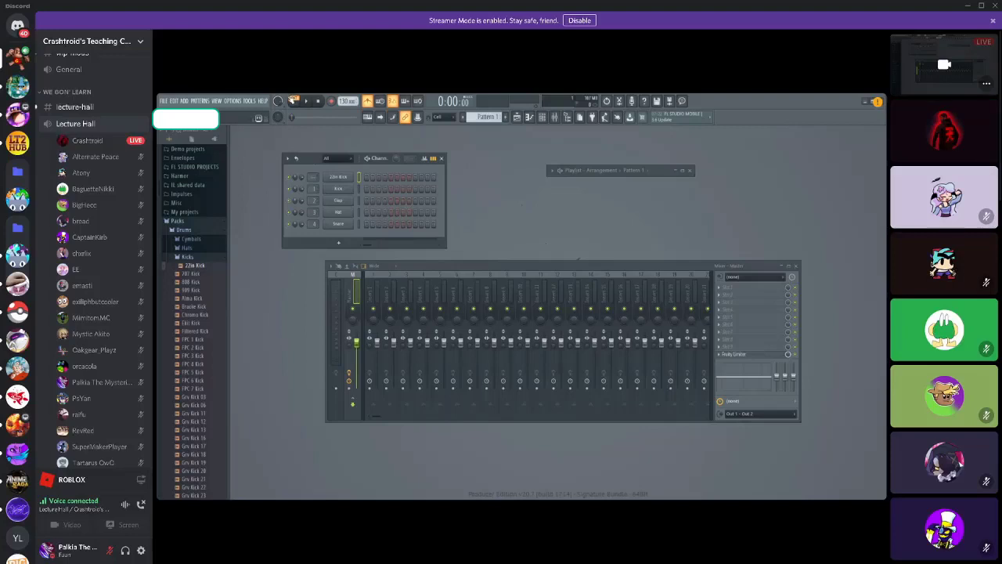
pyautogui.click(308, 101)
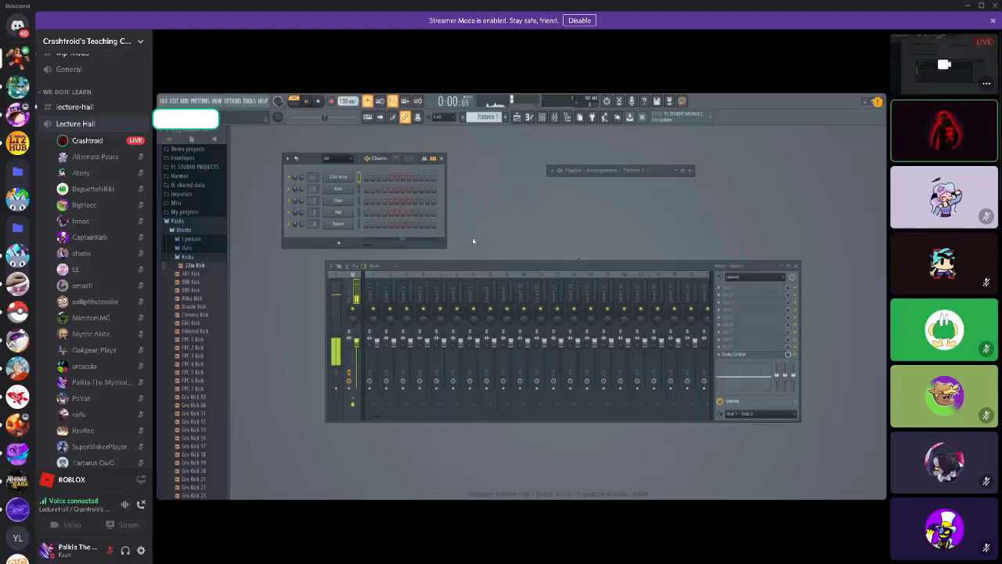
pyautogui.click(317, 103)
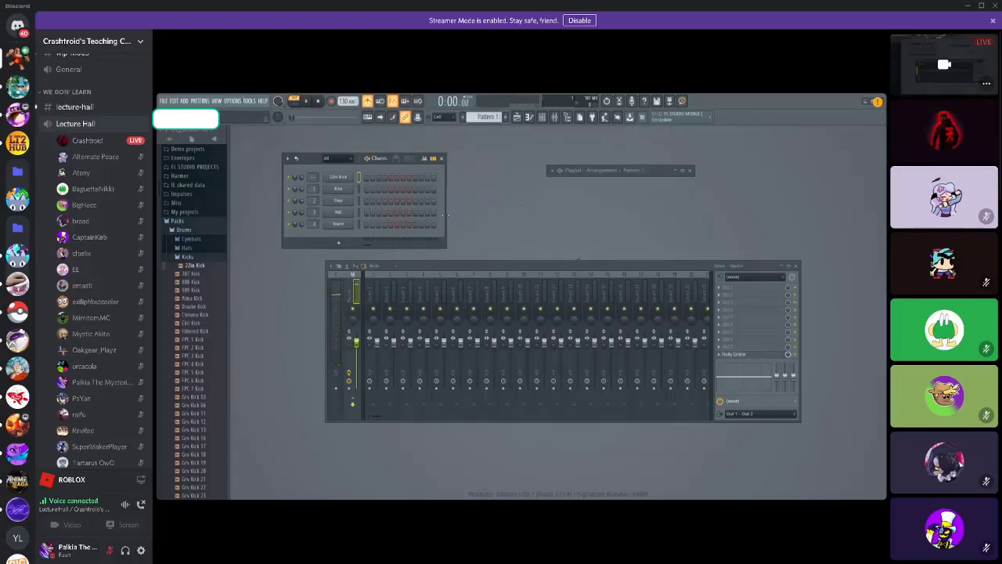
pyautogui.moveTo(447, 220); pyautogui.dragTo(471, 233)
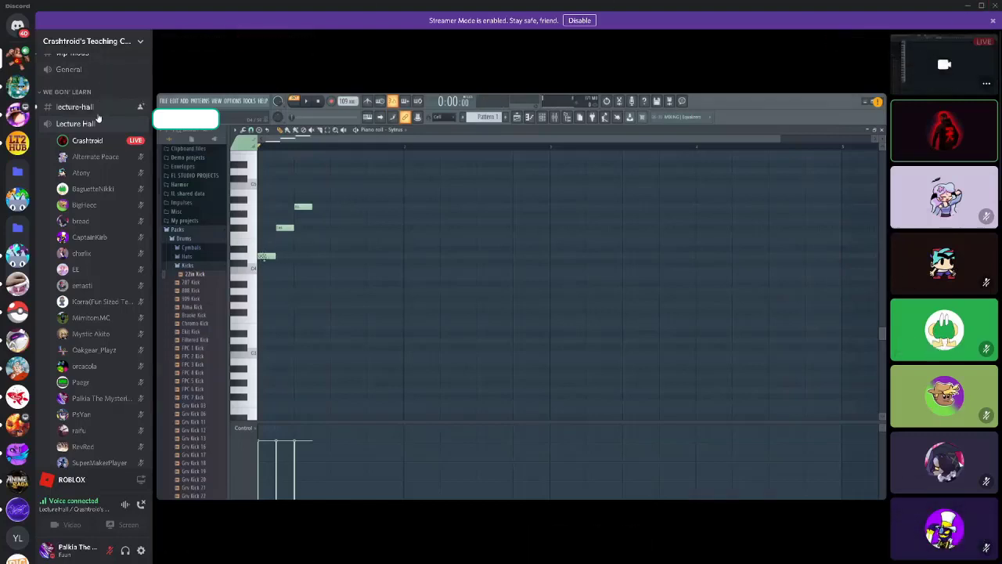
# - Duplicate all the ascending Sytrus notes in the piano roll and raise the copies by one octave
pyautogui.moveTo(443, 213)
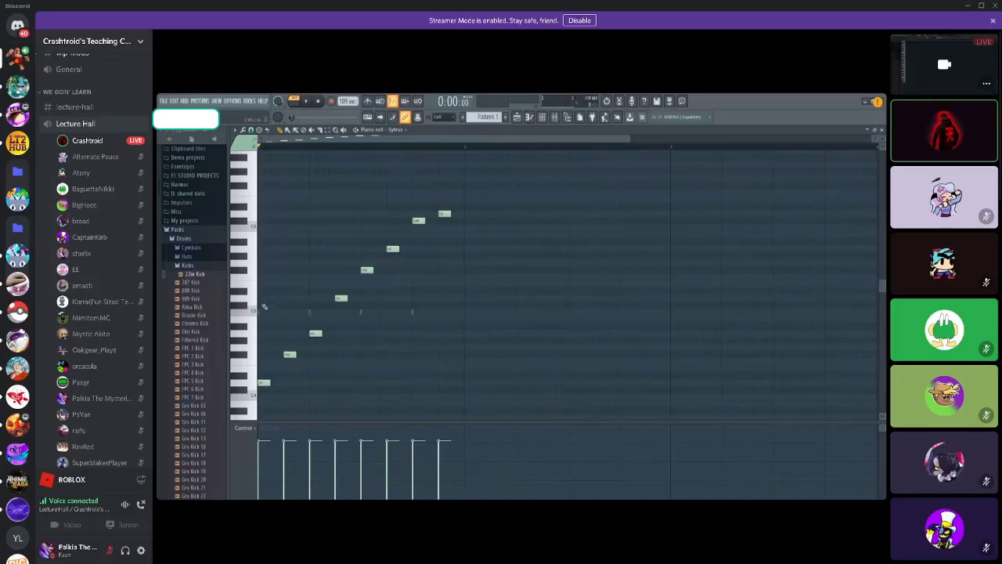
pyautogui.click(259, 298)
pyautogui.hotkey('ctrl', 'a')
pyautogui.moveTo(273, 296); pyautogui.dragTo(283, 292)
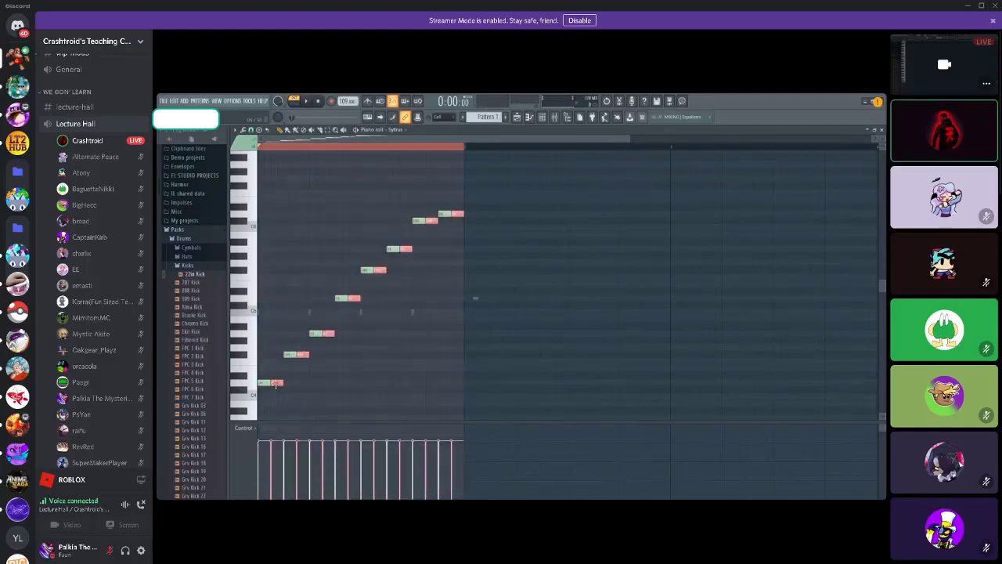
pyautogui.hotkey('shift', 'Left')
pyautogui.hotkey('ctrl', 'Up')
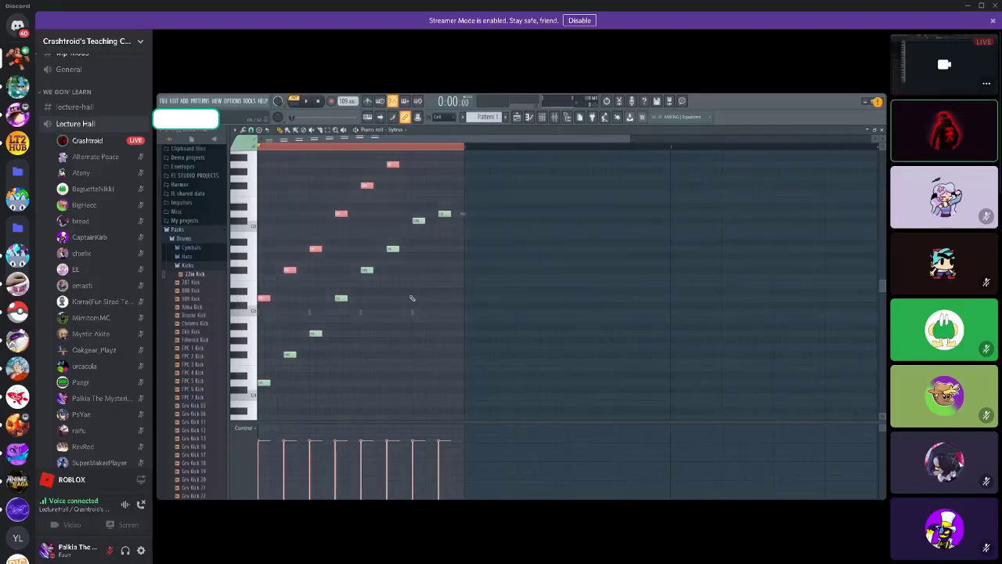
# - Play back the Sytrus melody with its octave-higher copies
pyautogui.scroll(1, 407, 298)
pyautogui.scroll(-1, 407, 298)
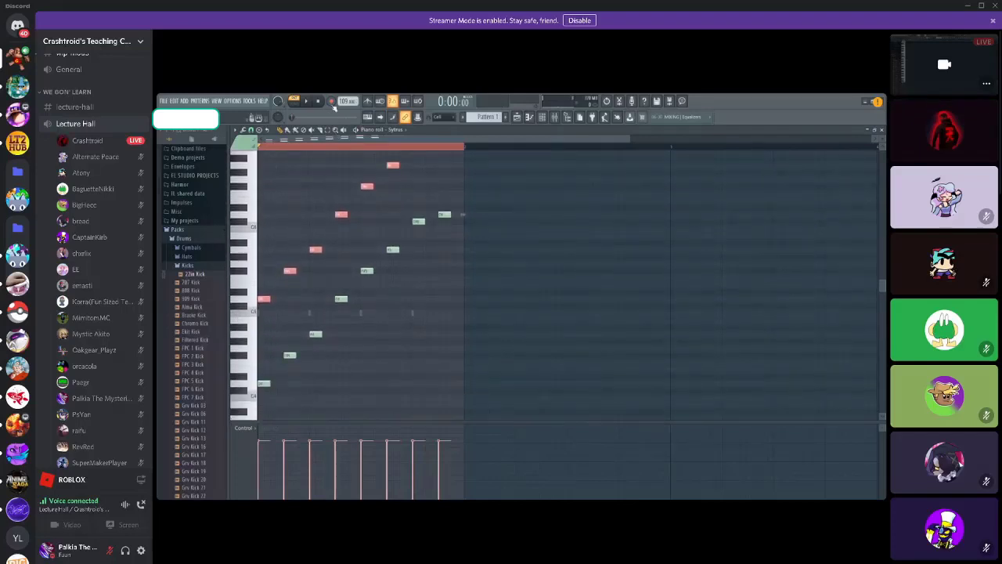
pyautogui.press('space')
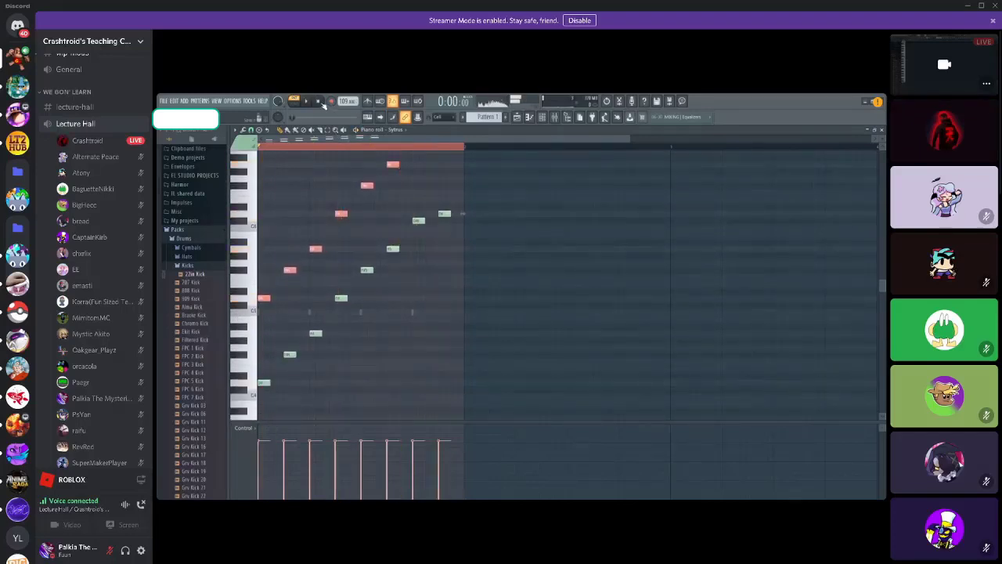
pyautogui.click(319, 102)
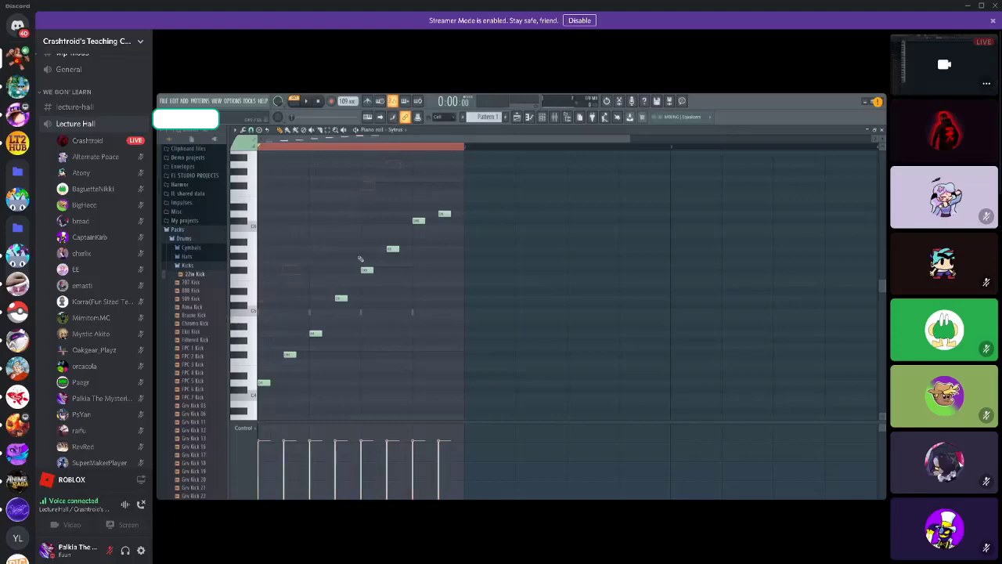
# - Delete the octave-higher note copies and close the piano roll
pyautogui.press('Delete')
pyautogui.scroll(-2, 351, 264)
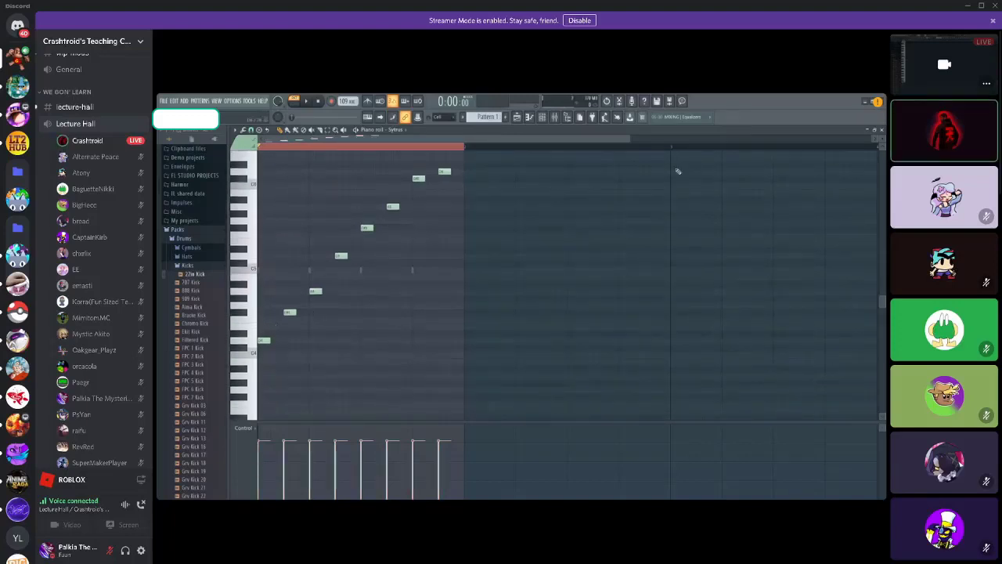
pyautogui.press('F7')
# - Reposition the Sytrus window and alternate between it and the channel rack
pyautogui.moveTo(624, 151); pyautogui.dragTo(464, 196)
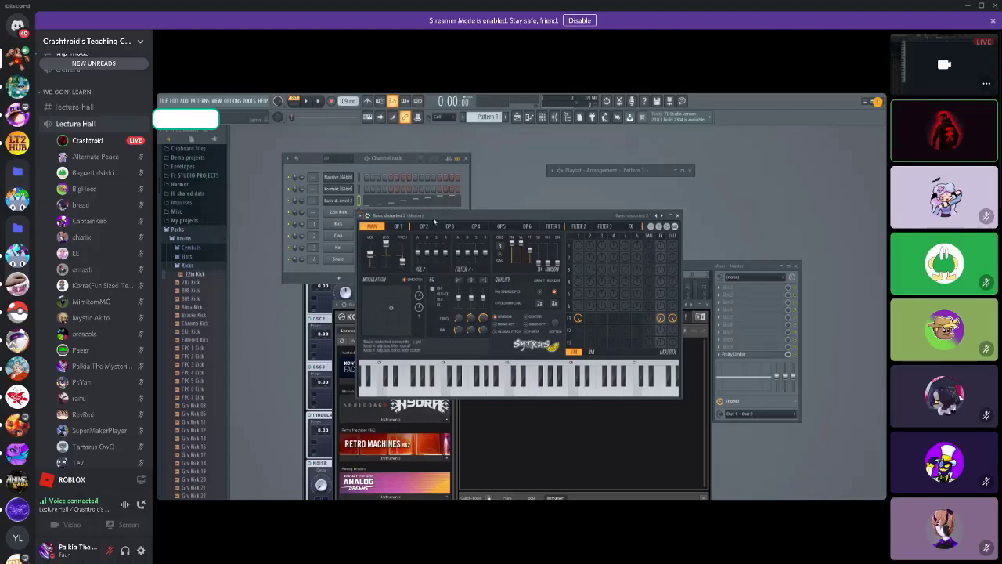
pyautogui.click(427, 158)
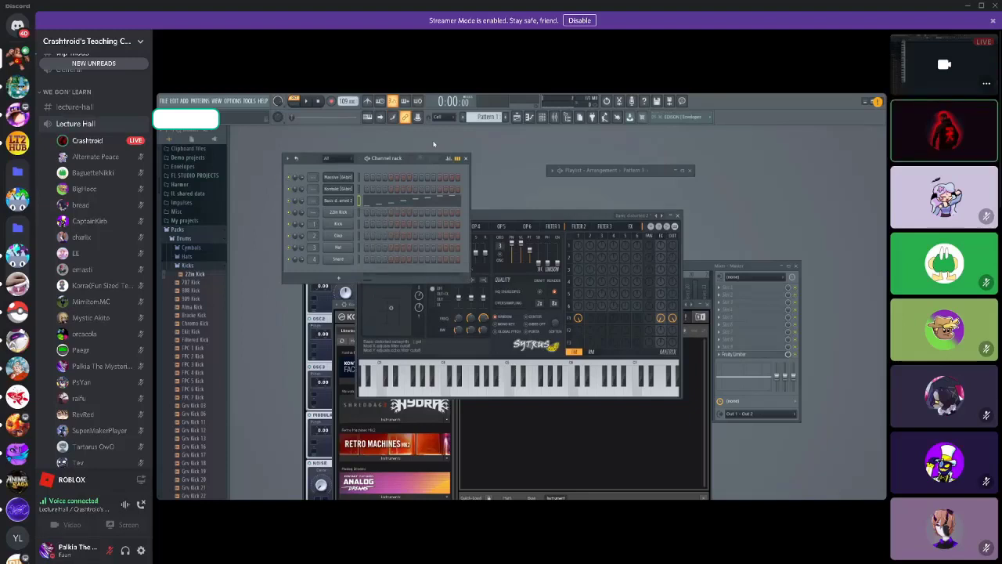
pyautogui.click(513, 245)
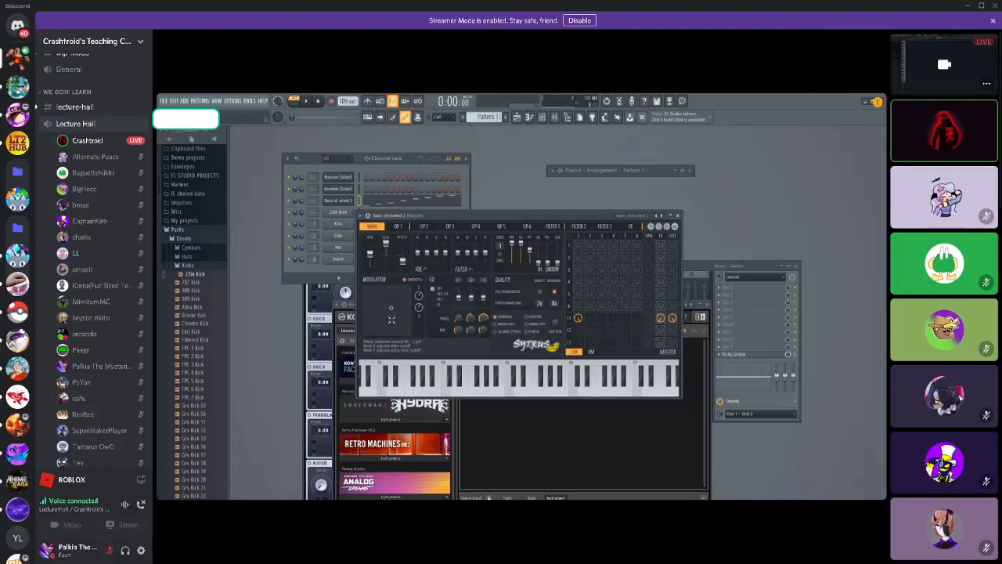
pyautogui.click(340, 237)
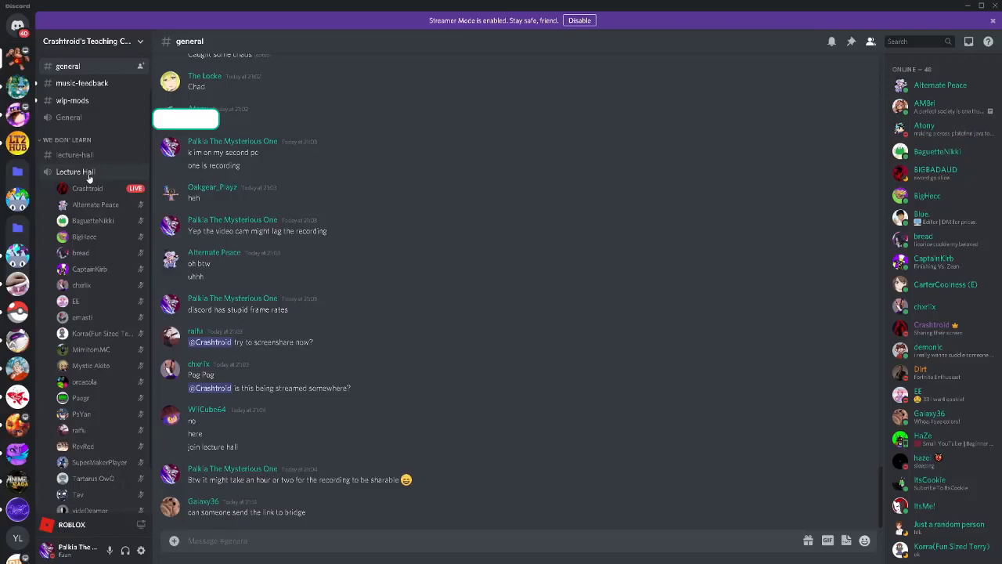
# - Switch to Discord's Lecture Hall voice channel, join it and watch the host's live stream
pyautogui.click(88, 174)
pyautogui.moveTo(136, 196)
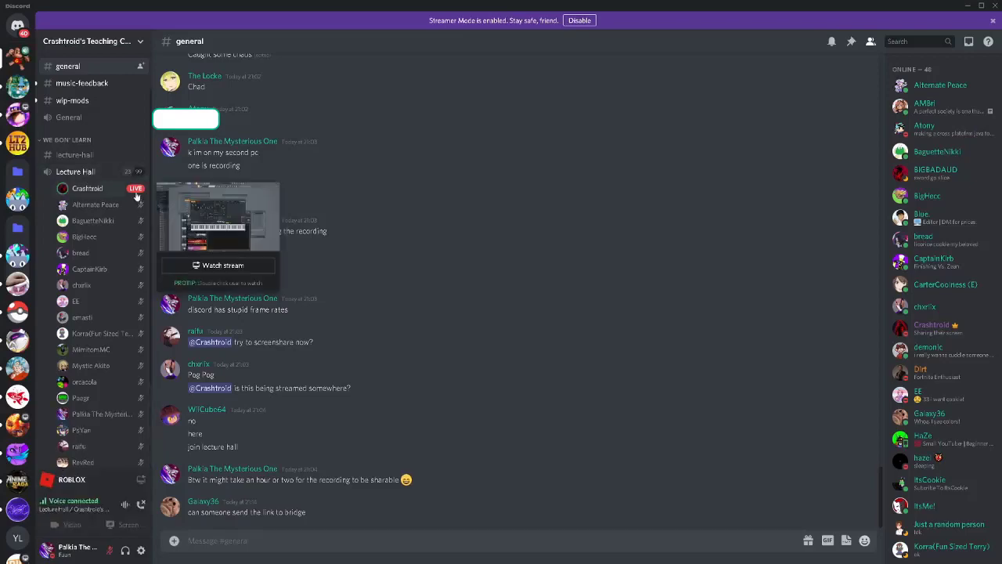
pyautogui.click(136, 196)
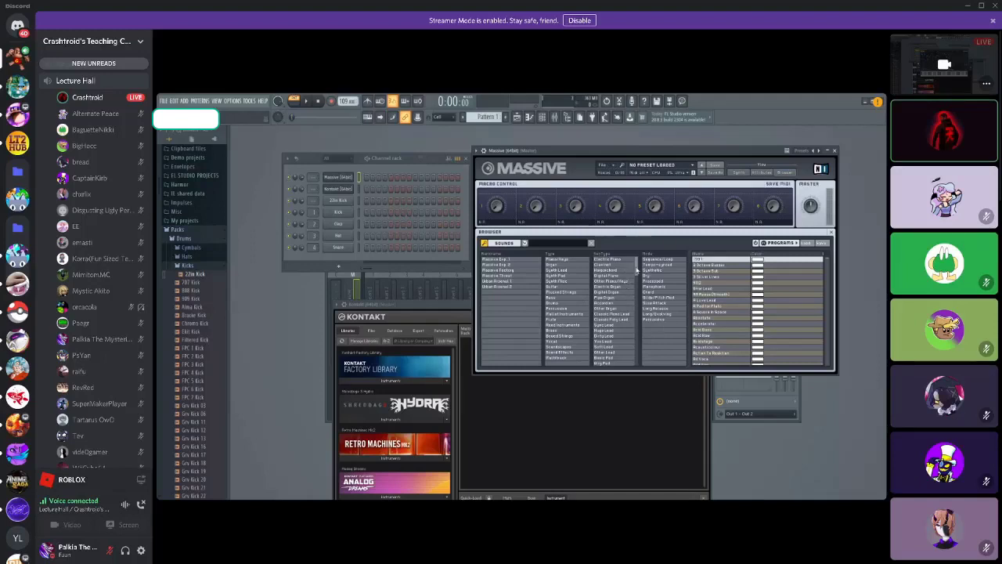
# - Filter Massive's preset browser to the Synth Lead type and load a preset from the results
pyautogui.moveTo(637, 270); pyautogui.dragTo(637, 314)
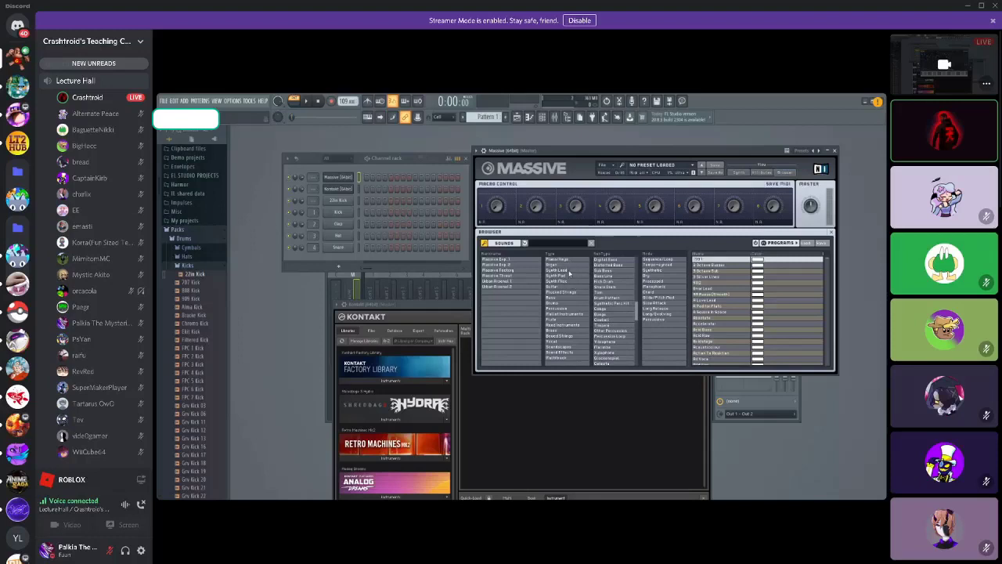
pyautogui.click(570, 271)
pyautogui.click(719, 288)
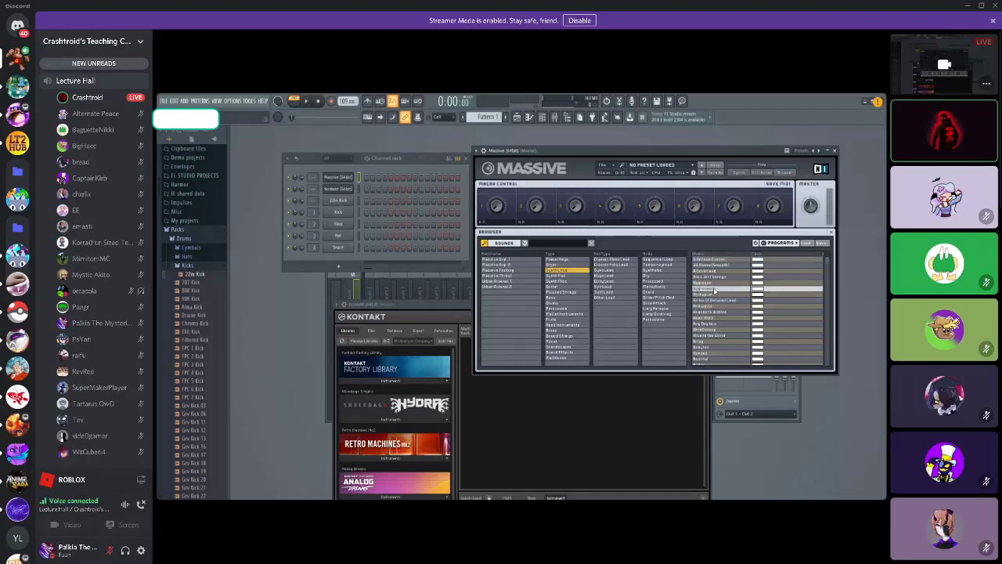
pyautogui.click(715, 290)
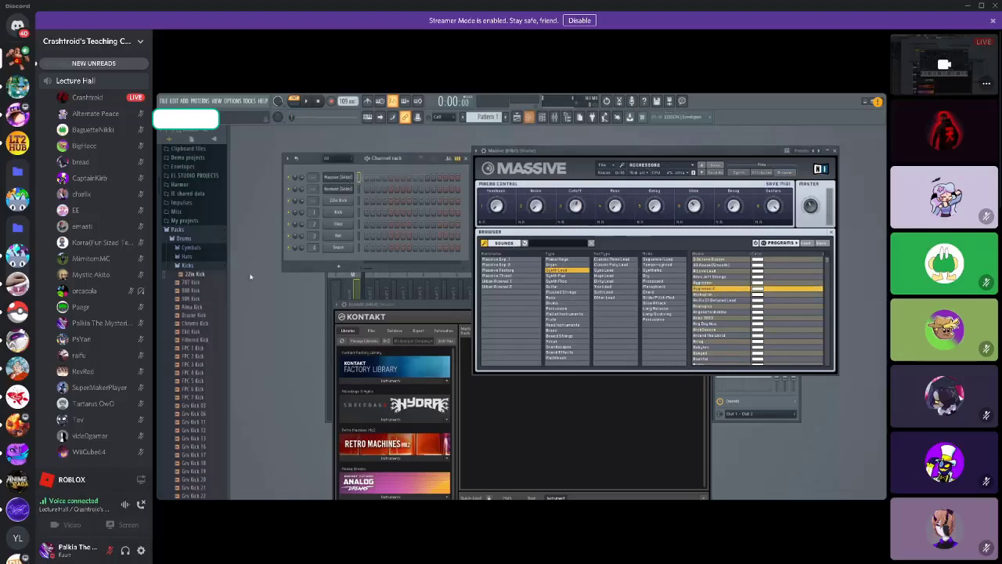
# - Open Massive's piano roll, move it so it overlaps the channel rack, and audition the loaded preset on its keys
pyautogui.press('F7')
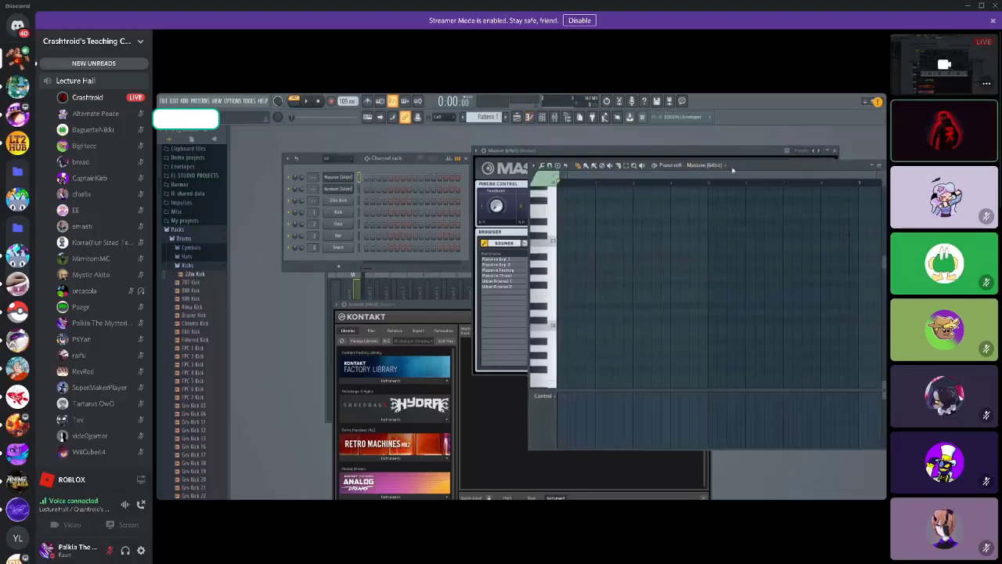
pyautogui.moveTo(751, 164); pyautogui.dragTo(525, 167)
pyautogui.scroll(-5, 392, 313)
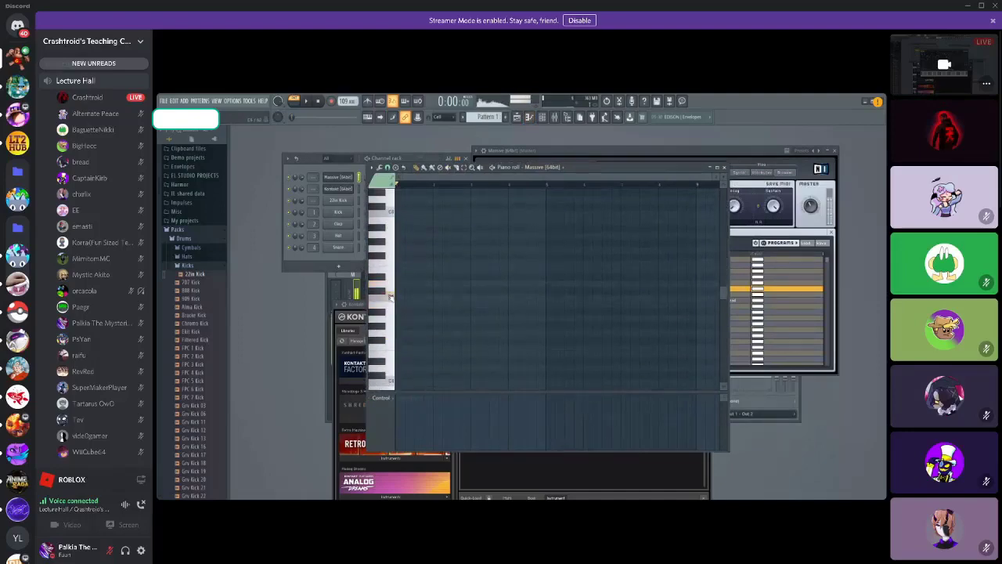
pyautogui.click(389, 368)
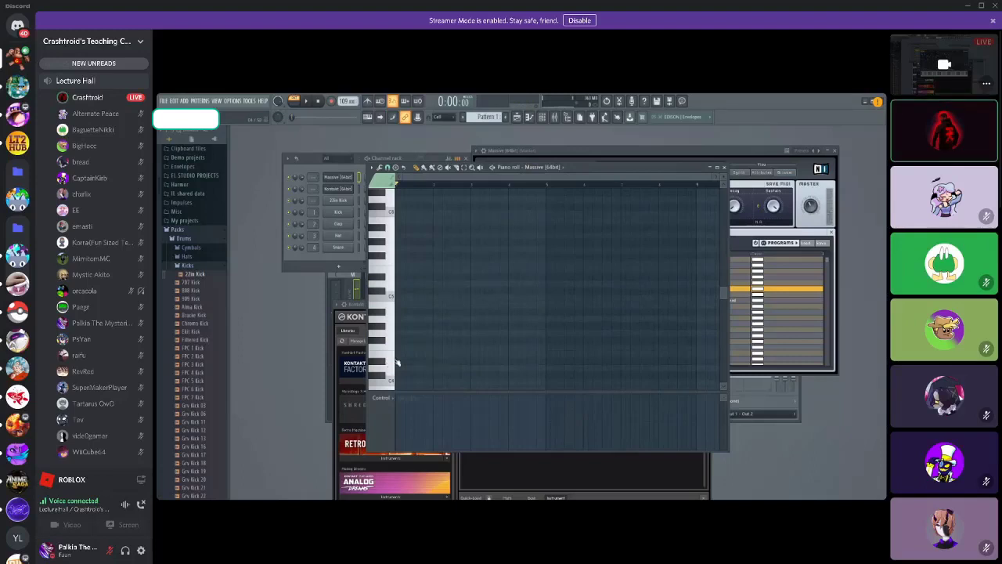
# - Load the Aggressor preset in Massive and audition it on the piano roll keys
pyautogui.click(735, 181)
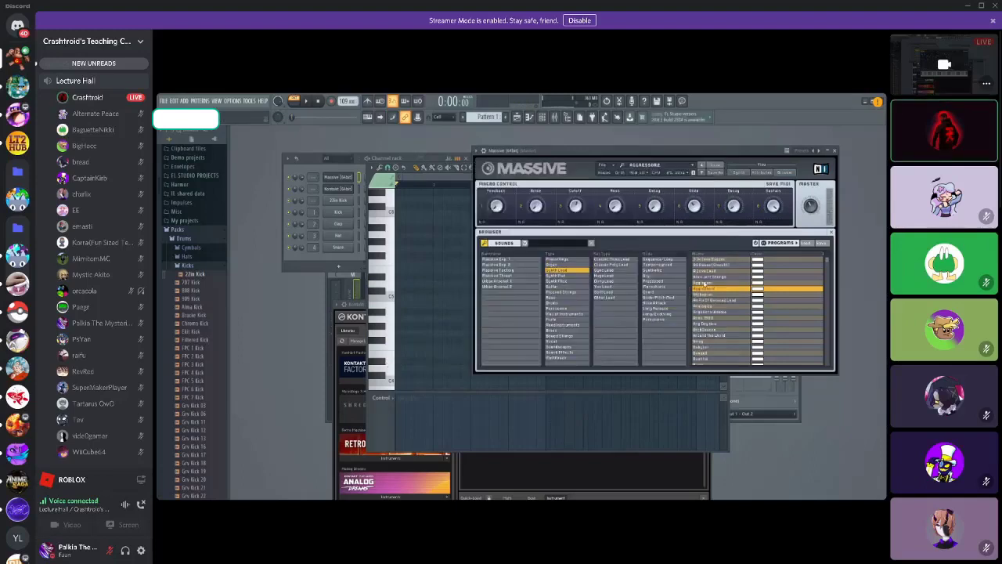
pyautogui.click(704, 283)
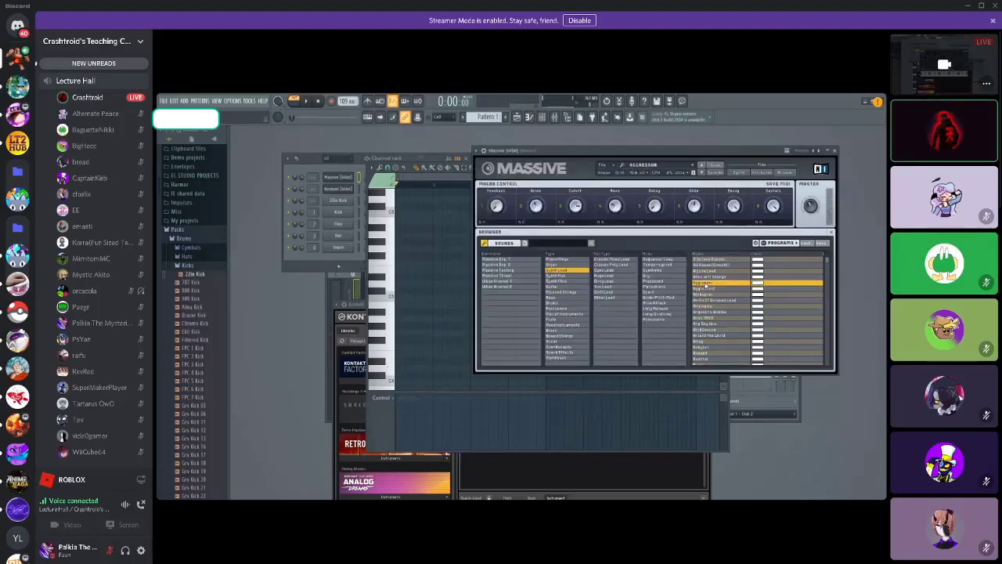
pyautogui.click(394, 289)
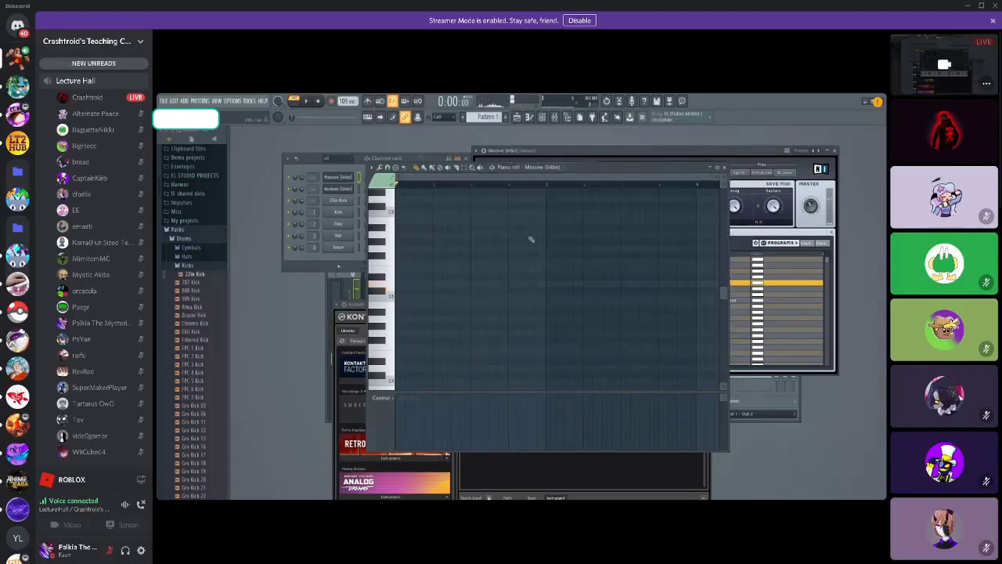
# - View Massive's synthesizer page for the Aggressor preset and return to the preset browser
pyautogui.click(649, 150)
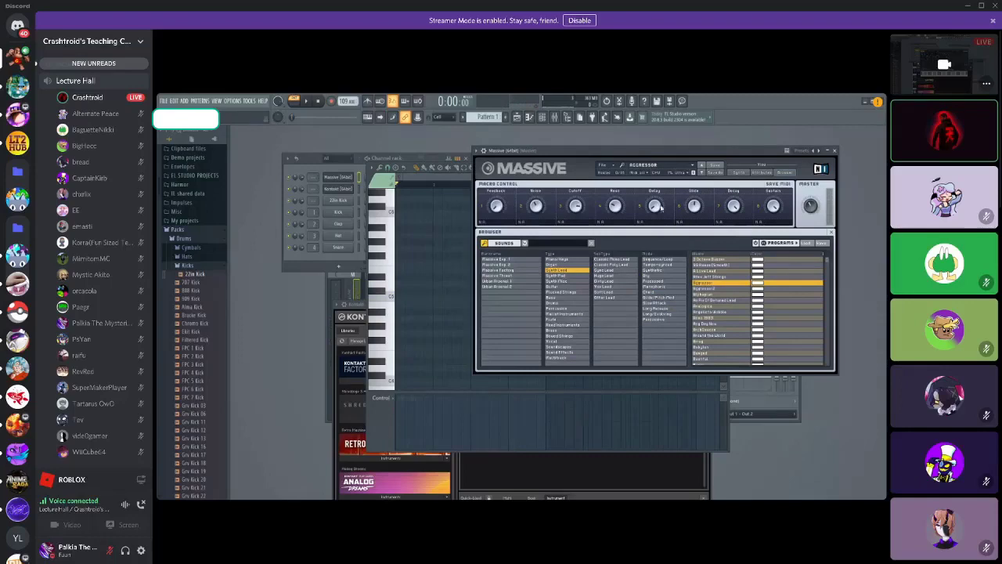
pyautogui.click(738, 173)
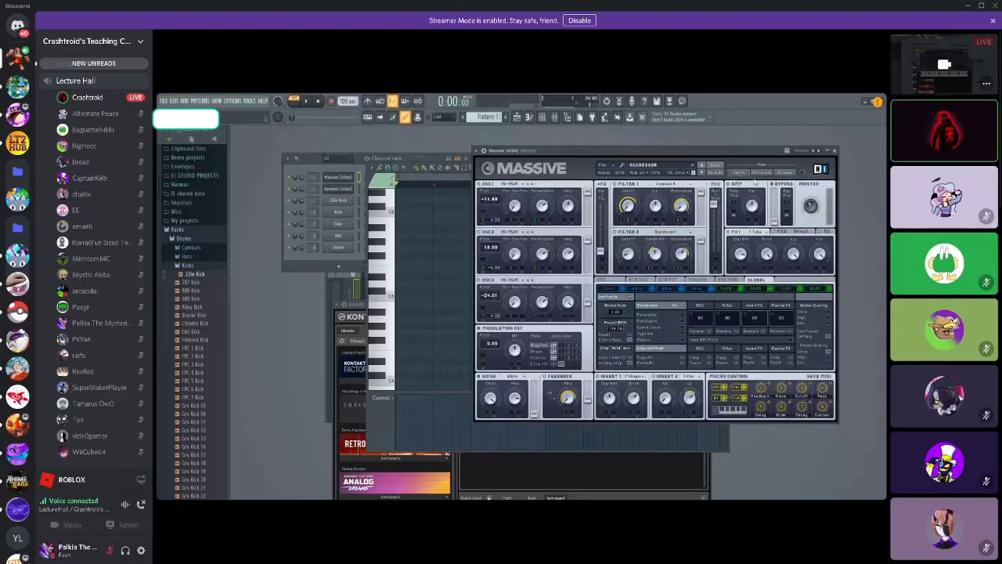
pyautogui.click(781, 171)
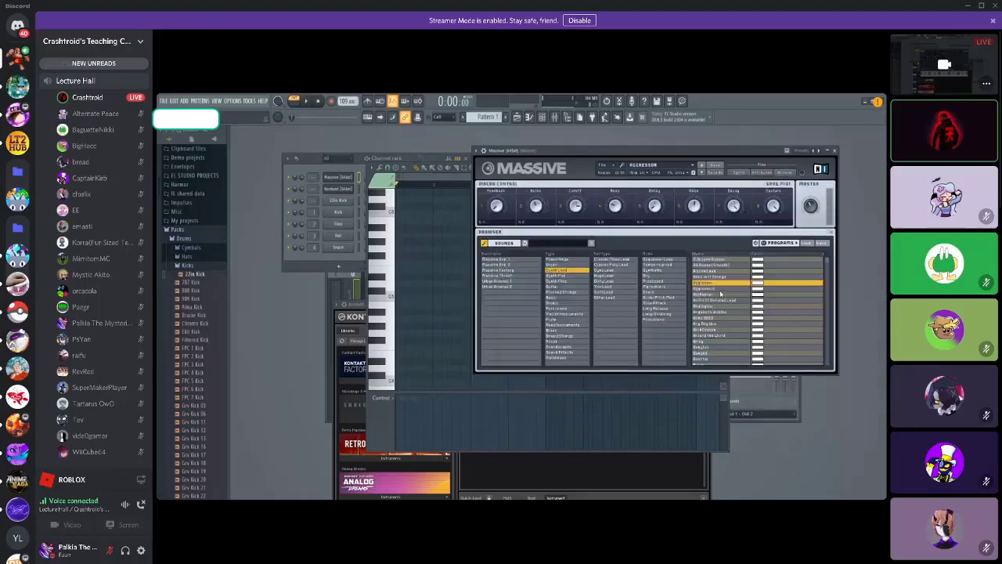
# - Reposition Massive's piano roll and bring the Massive window and the channel rack in front of it
pyautogui.click(391, 284)
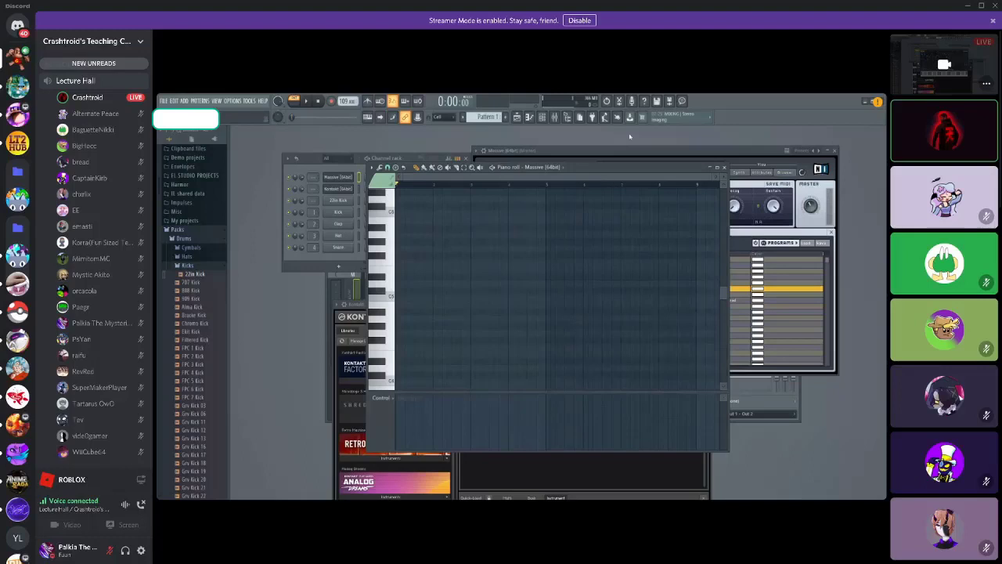
pyautogui.moveTo(613, 167); pyautogui.dragTo(665, 192)
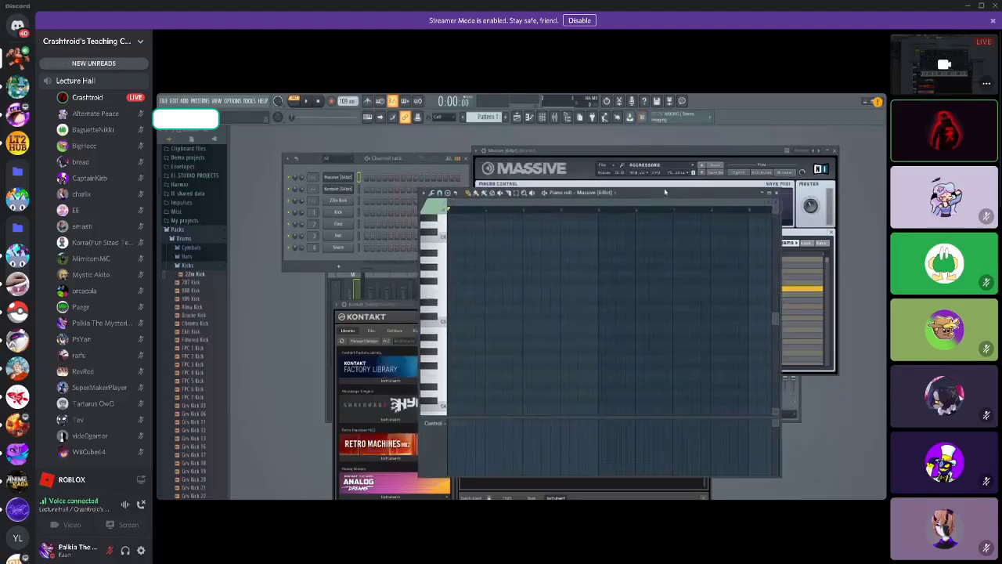
pyautogui.click(517, 169)
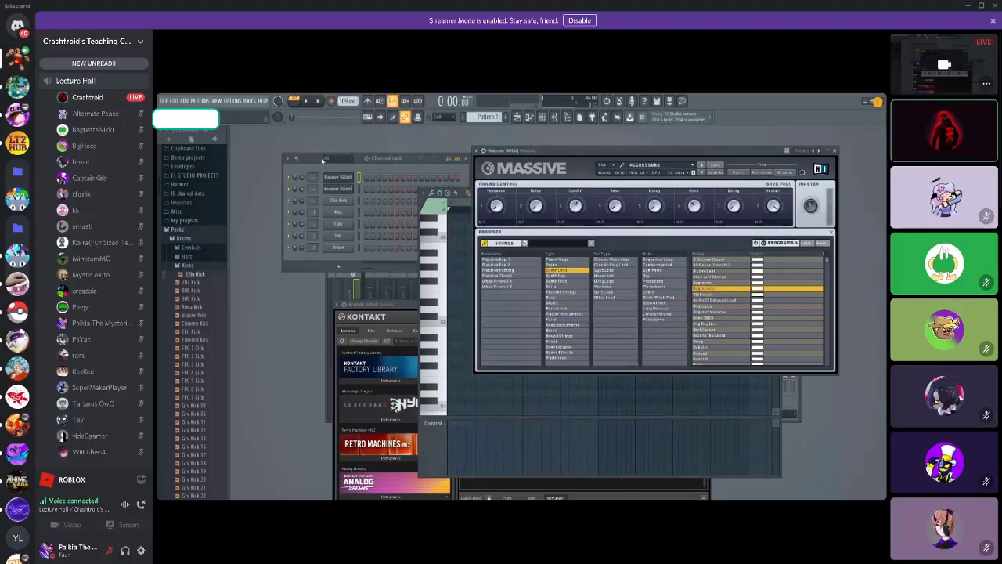
pyautogui.click(322, 159)
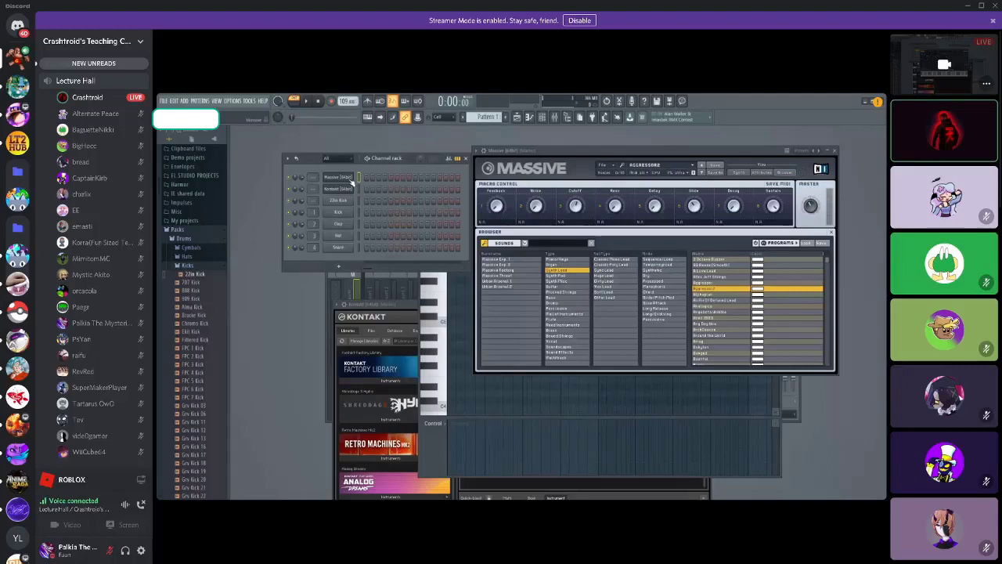
# - View the Kontakt channel's piano roll maximized, dismiss it, and reposition the Kontakt window
pyautogui.click(352, 189)
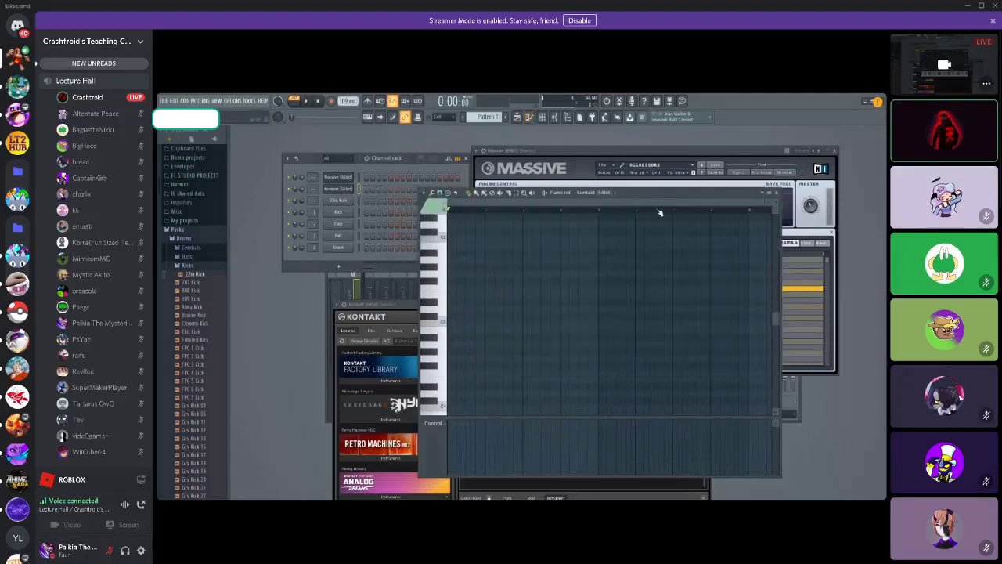
pyautogui.click(768, 194)
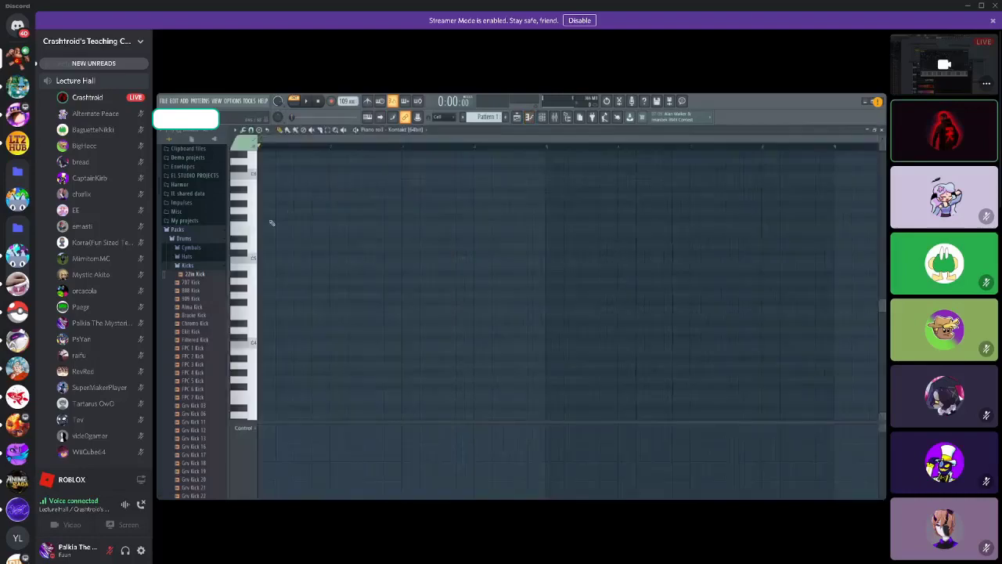
pyautogui.click(870, 131)
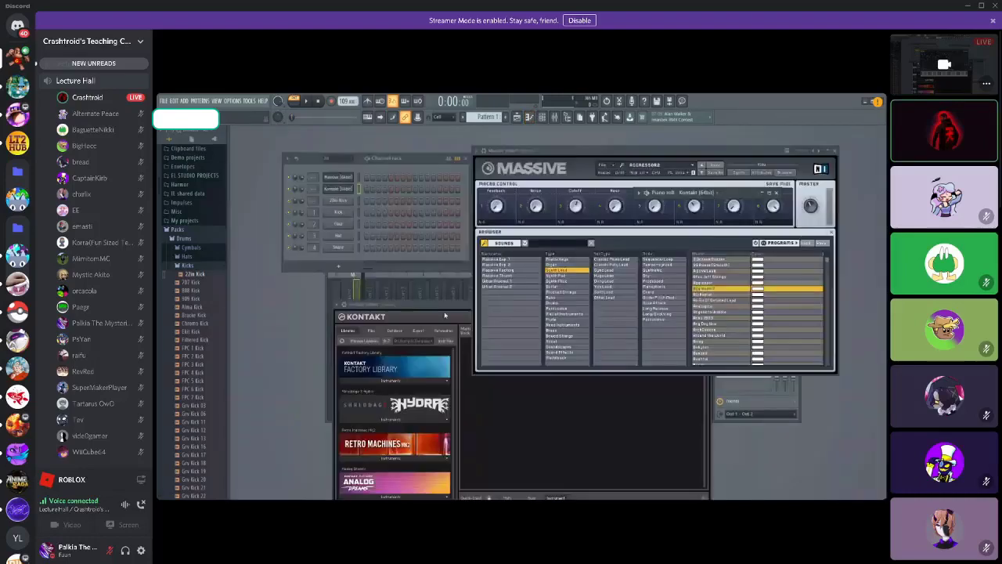
pyautogui.moveTo(425, 267); pyautogui.dragTo(420, 172)
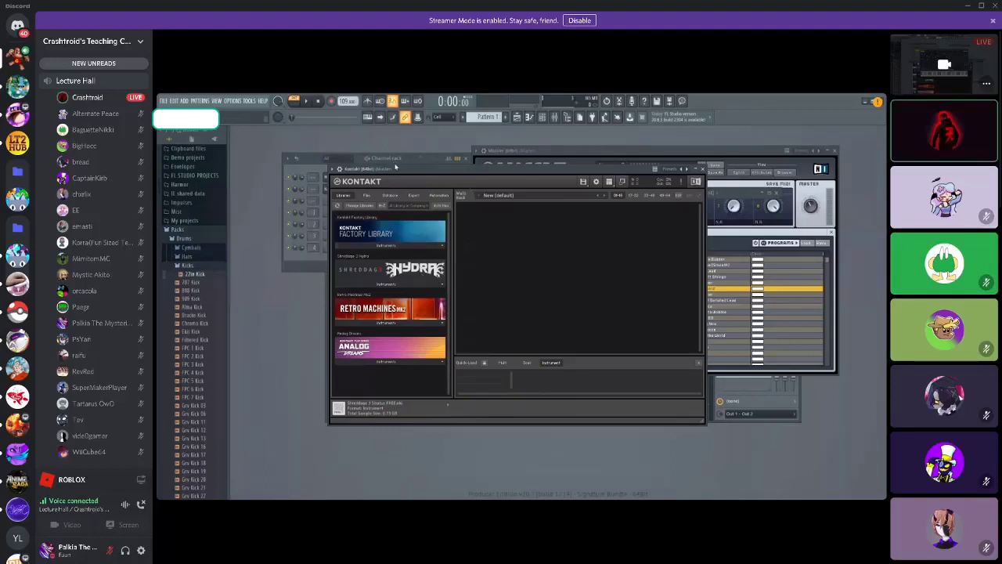
pyautogui.moveTo(395, 167); pyautogui.dragTo(455, 214)
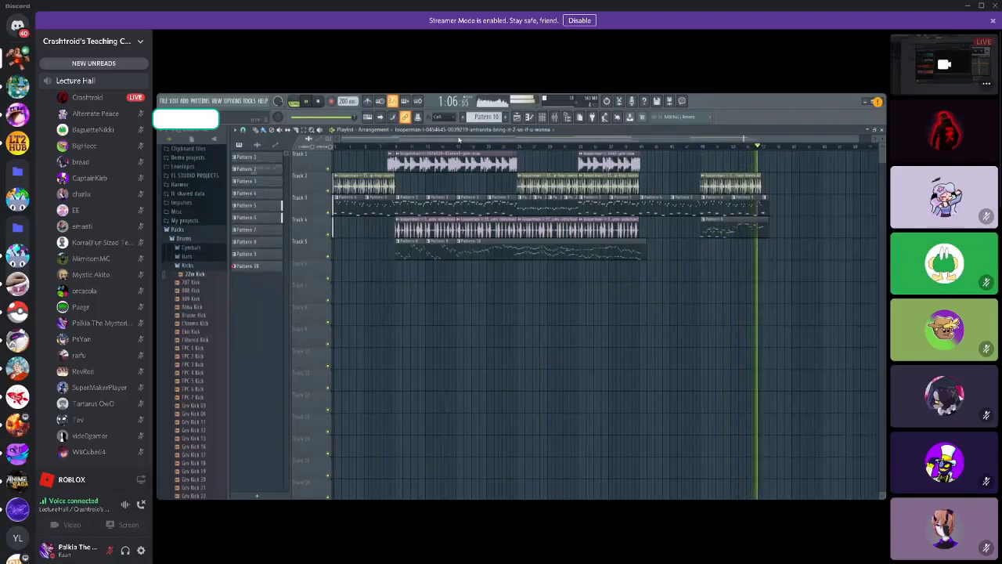
# - Stop the arrangement's playback, hide the playlist, and show the mixer in the middle of the workspace
pyautogui.click(318, 102)
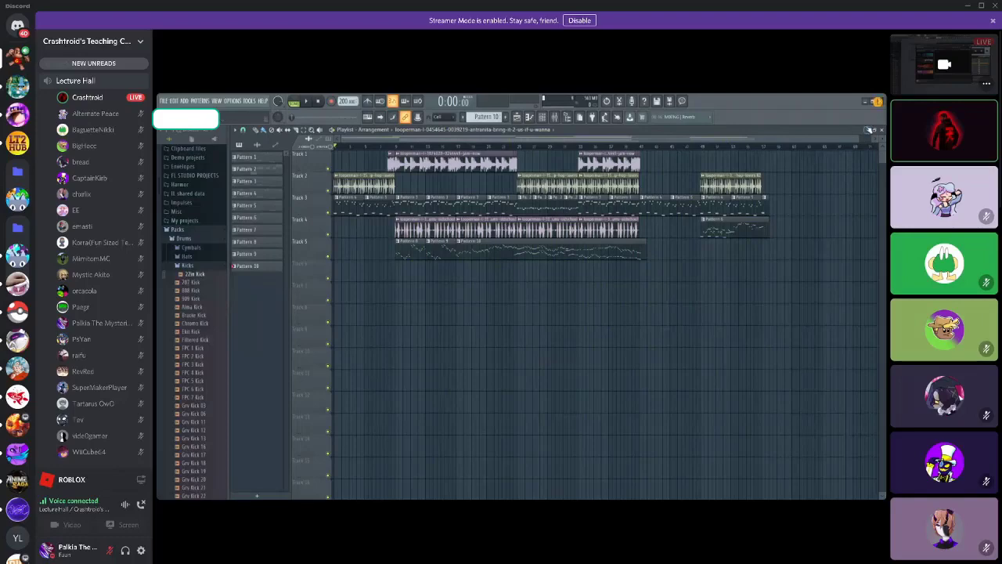
pyautogui.click(869, 130)
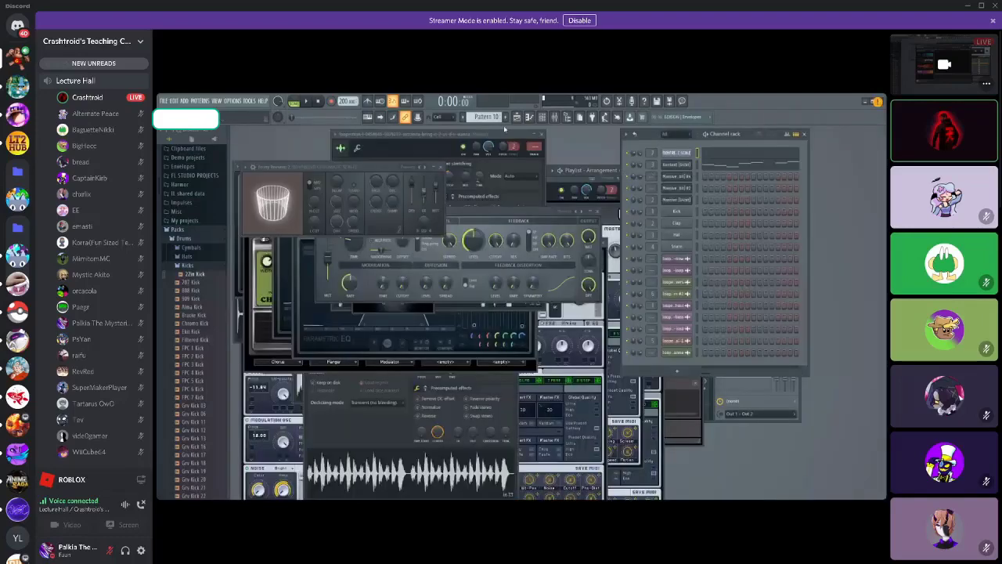
pyautogui.click(554, 116)
pyautogui.moveTo(588, 270); pyautogui.dragTo(496, 220)
# - Examine the effect slots of mixer tracks 1, 3 and 4, comparing them with the channel rack
pyautogui.click(342, 220)
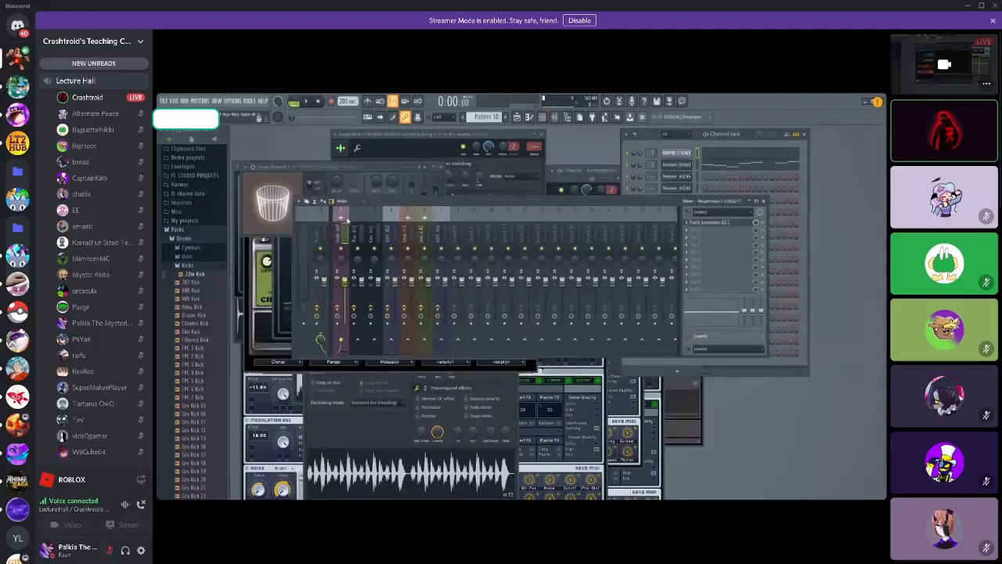
pyautogui.click(376, 220)
pyautogui.click(393, 220)
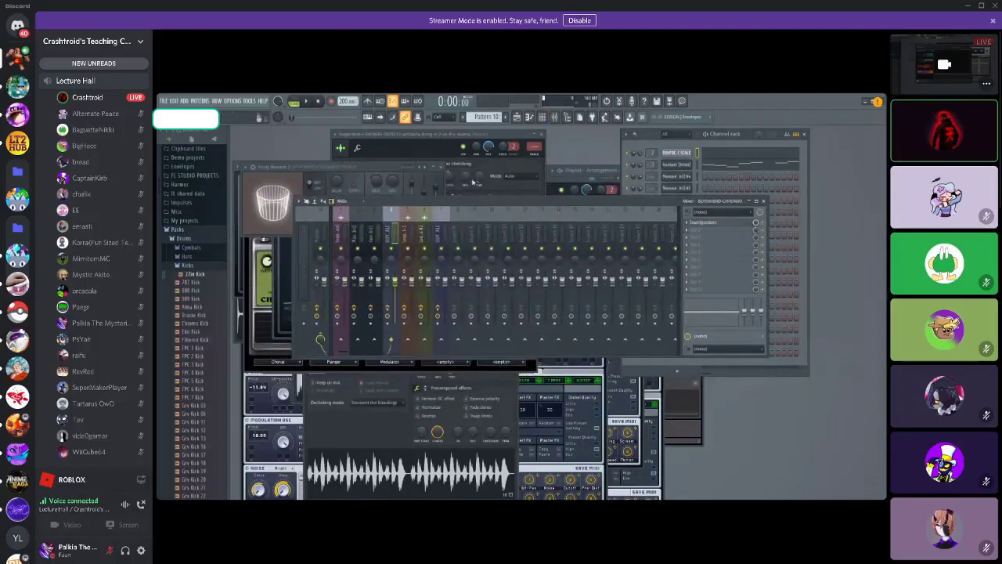
pyautogui.click(542, 117)
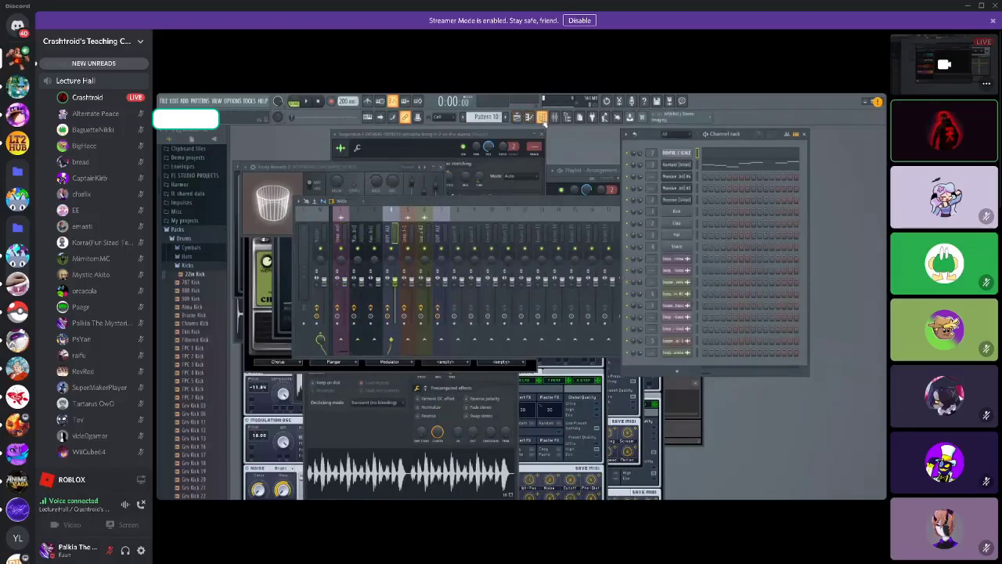
pyautogui.click(338, 233)
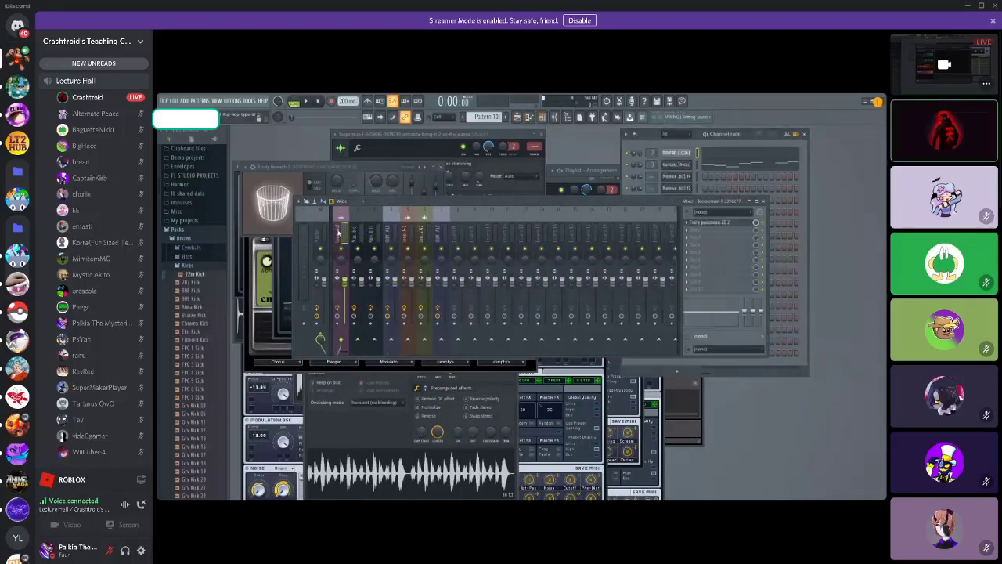
# - Enlarge the mixer vertically so full track names fit, and inspect the effects on tracks 4, 5 and 6
pyautogui.click(718, 146)
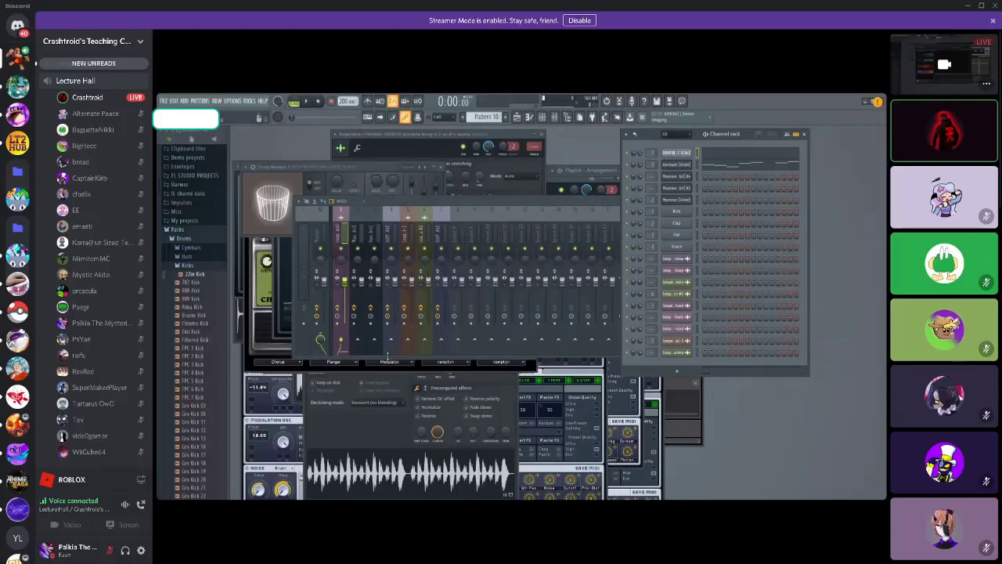
pyautogui.click(393, 246)
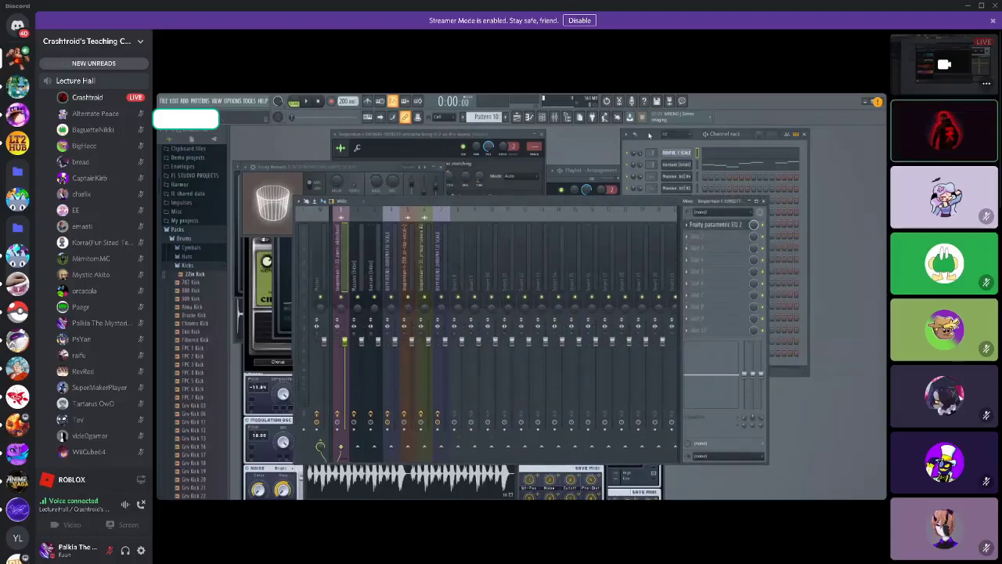
pyautogui.click(388, 238)
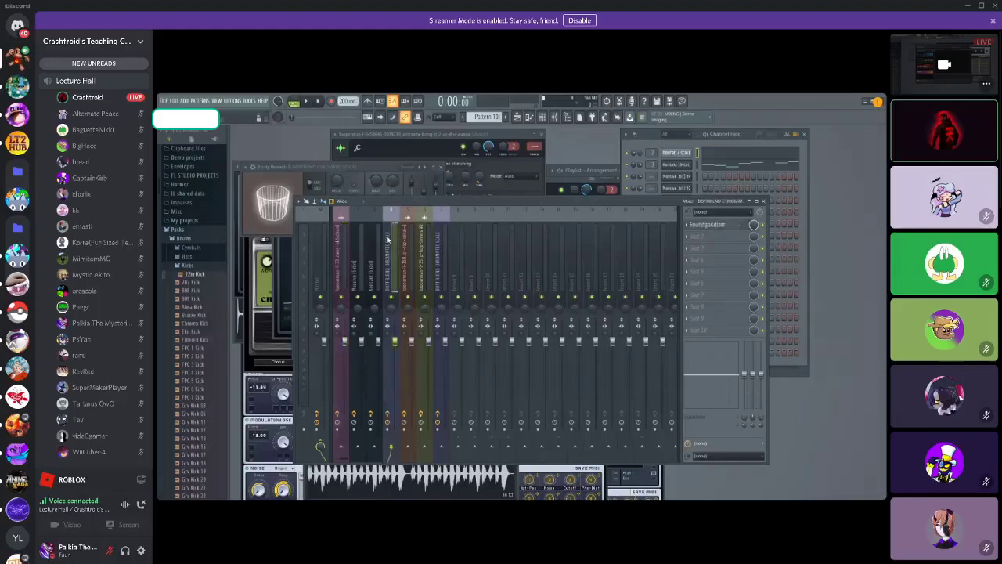
pyautogui.click(410, 227)
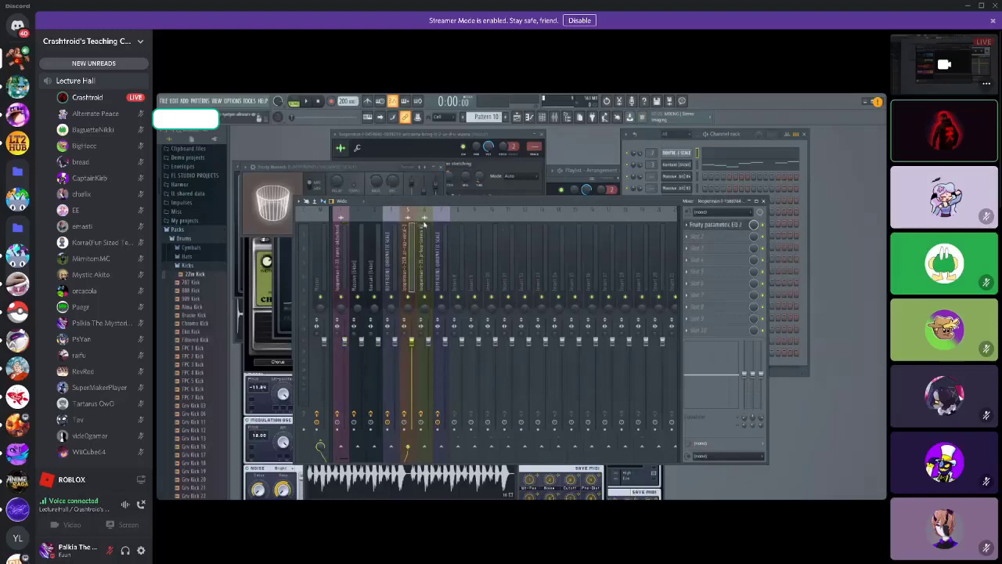
pyautogui.click(423, 226)
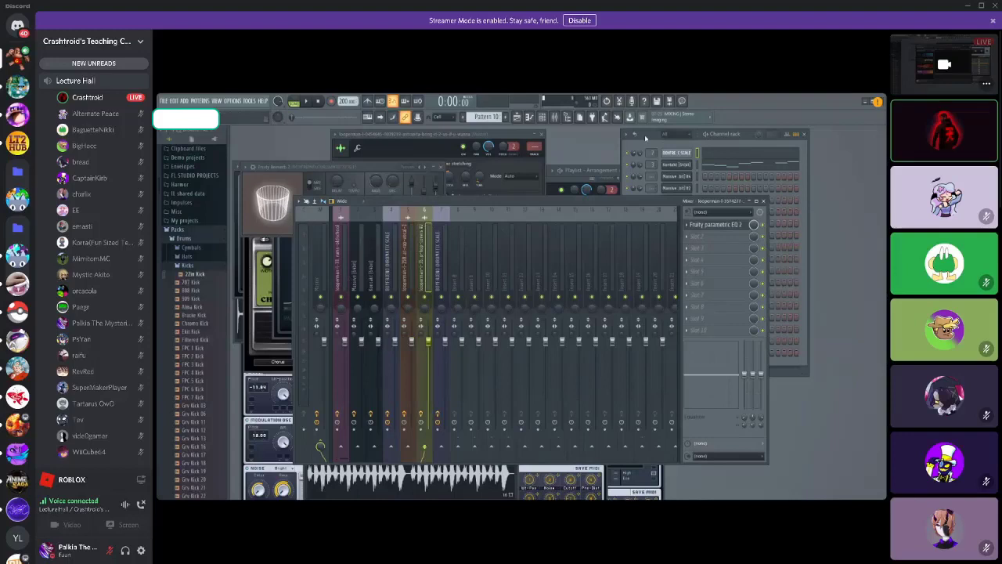
# - Bring the channel rack forward, return to the mixer, and inspect the effects on tracks 4 and 7
pyautogui.click(645, 137)
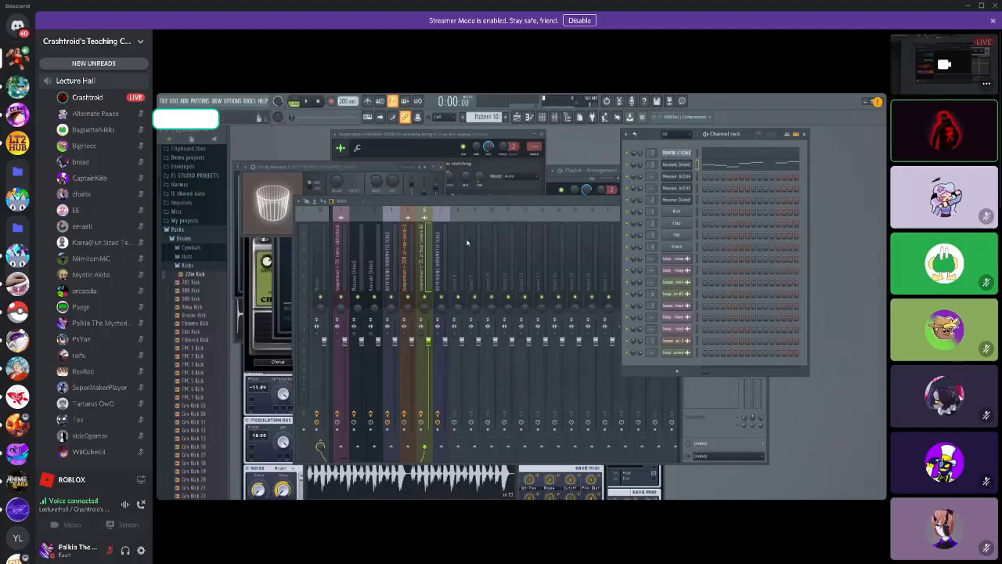
pyautogui.click(450, 201)
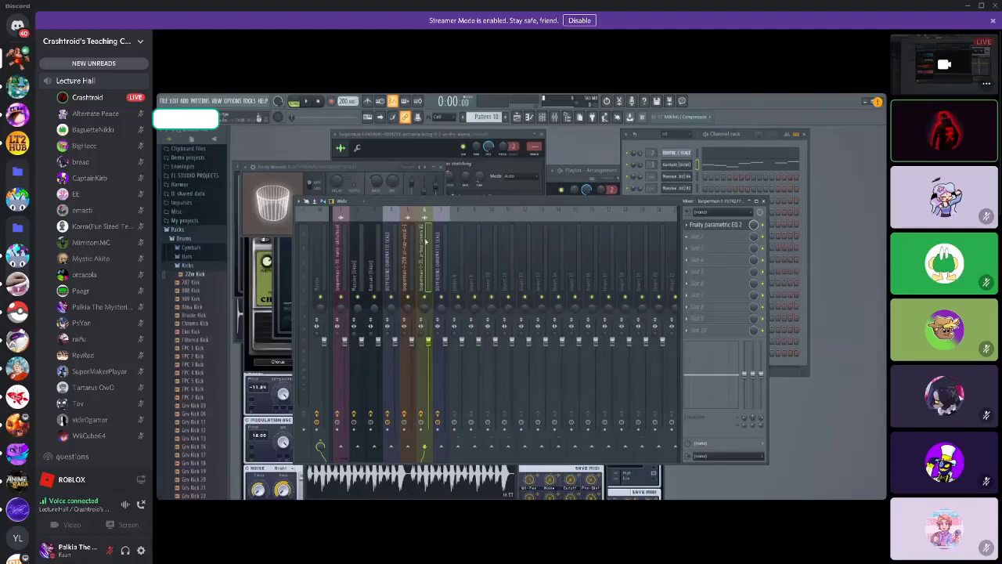
pyautogui.click(394, 238)
pyautogui.click(439, 241)
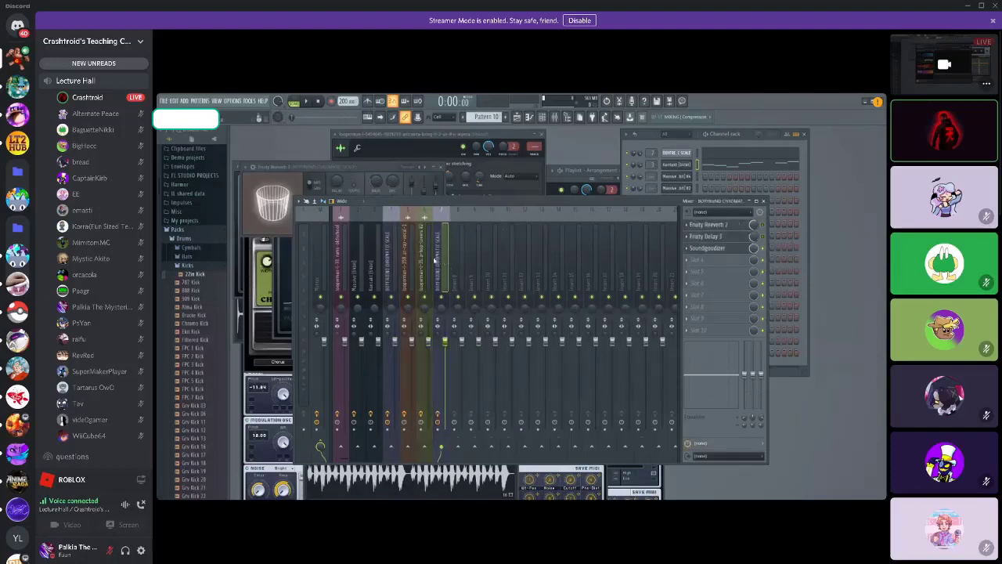
# - Inspect the effect slots of mixer tracks 1 to 4, finishing on the Kontakt track 3
pyautogui.click(343, 259)
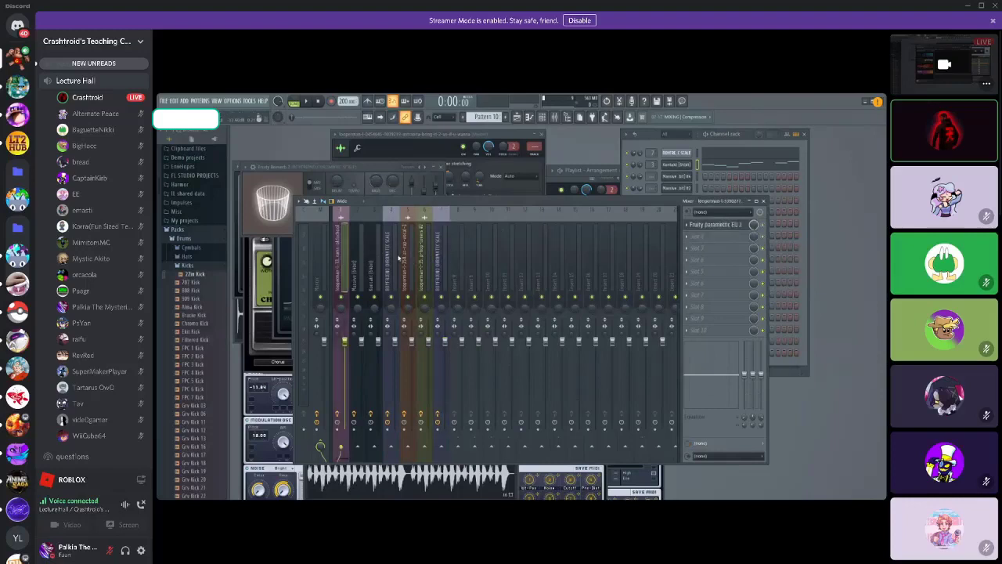
pyautogui.click(394, 257)
pyautogui.click(378, 257)
pyautogui.click(361, 258)
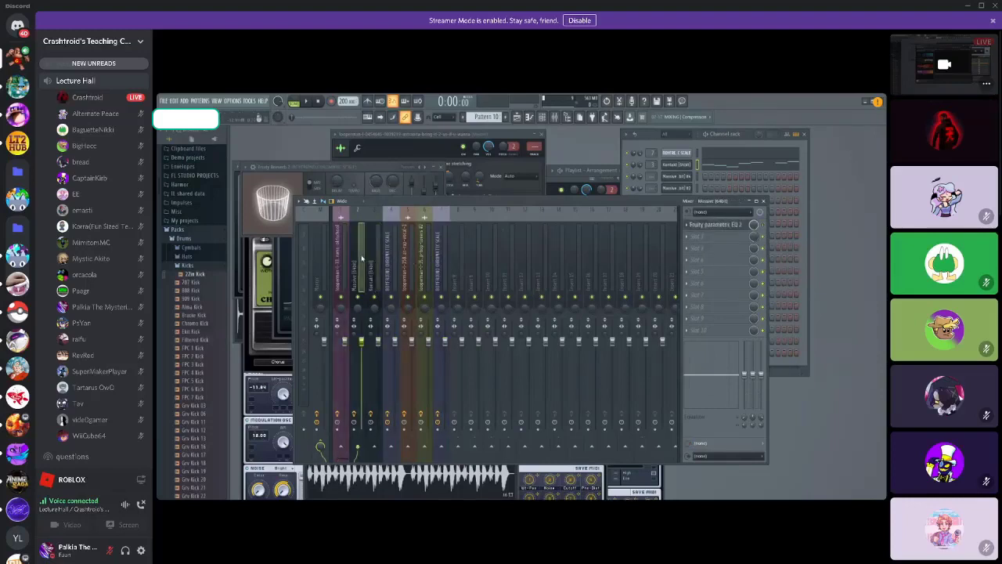
pyautogui.click(378, 258)
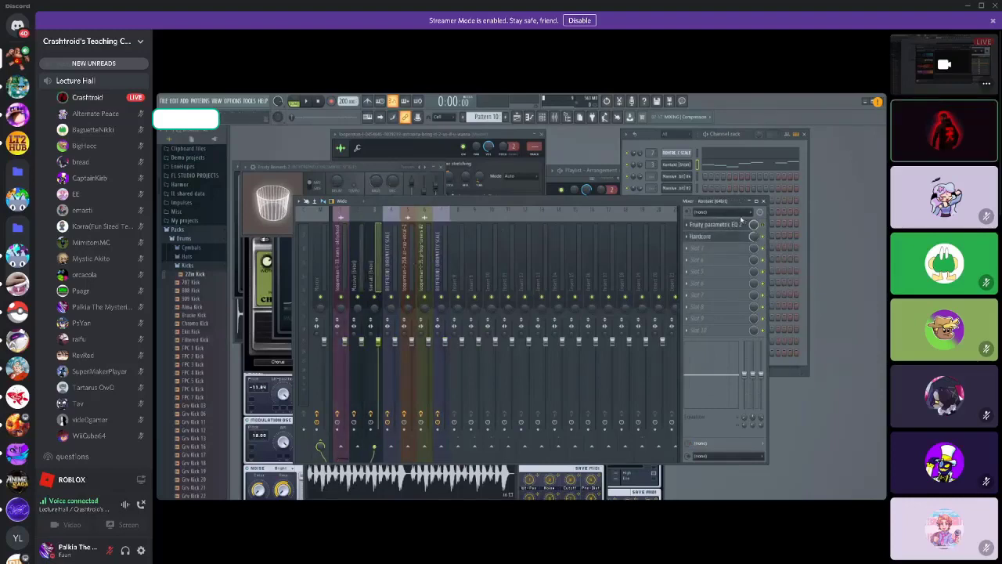
# - Switch playback to pattern mode, play Pattern 10 with the mixer showing, and stop it
pyautogui.click(302, 103)
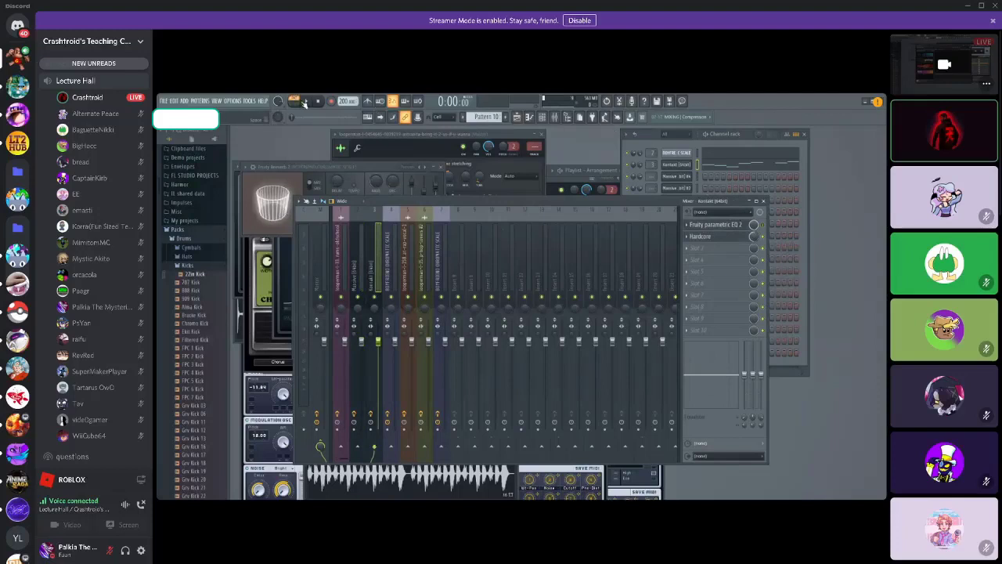
pyautogui.click(307, 103)
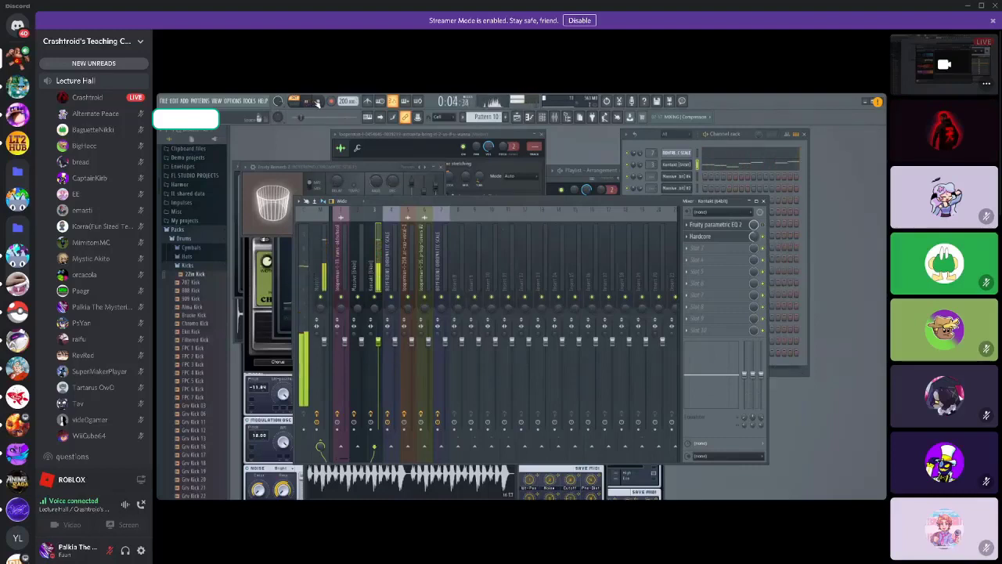
pyautogui.click(318, 102)
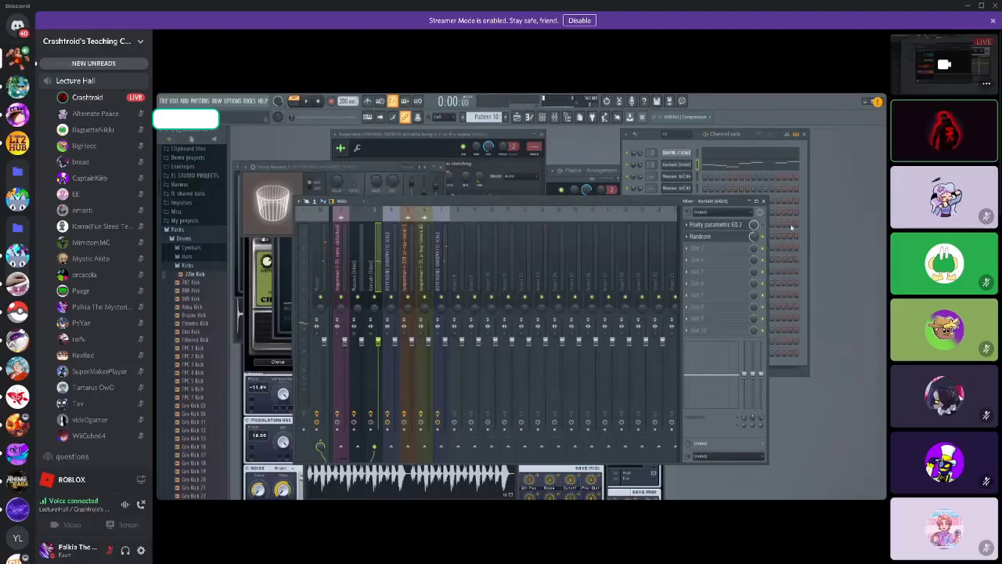
# - Open the Hardcore effect on the Kontakt mixer track, minimize its window, and play Pattern 10 again before stopping
pyautogui.click(701, 237)
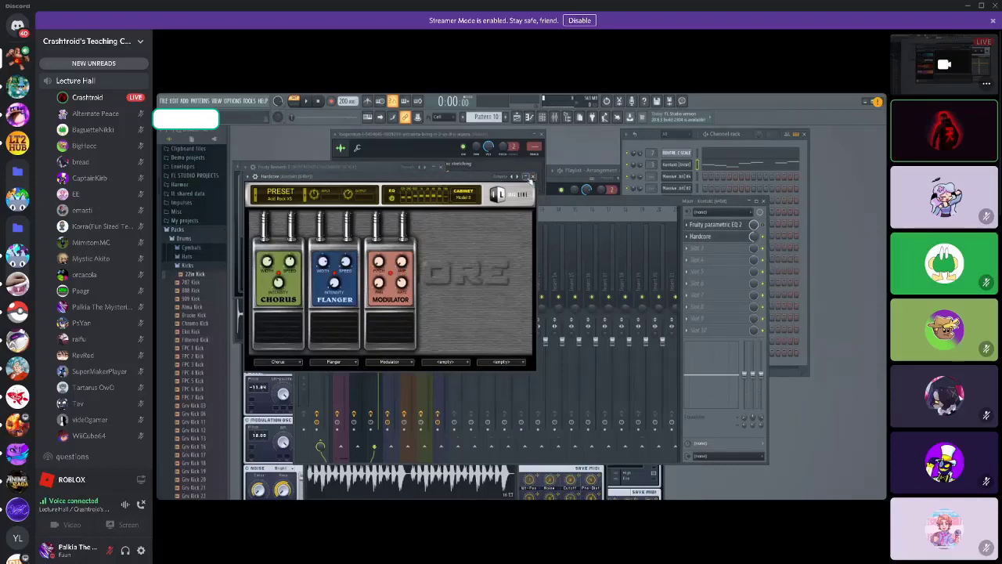
pyautogui.click(528, 176)
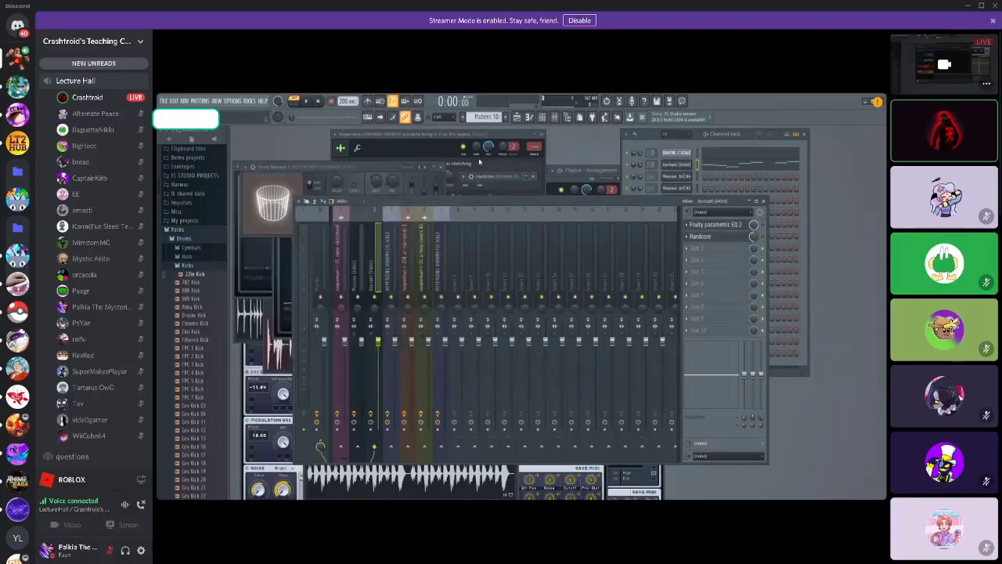
pyautogui.click(312, 102)
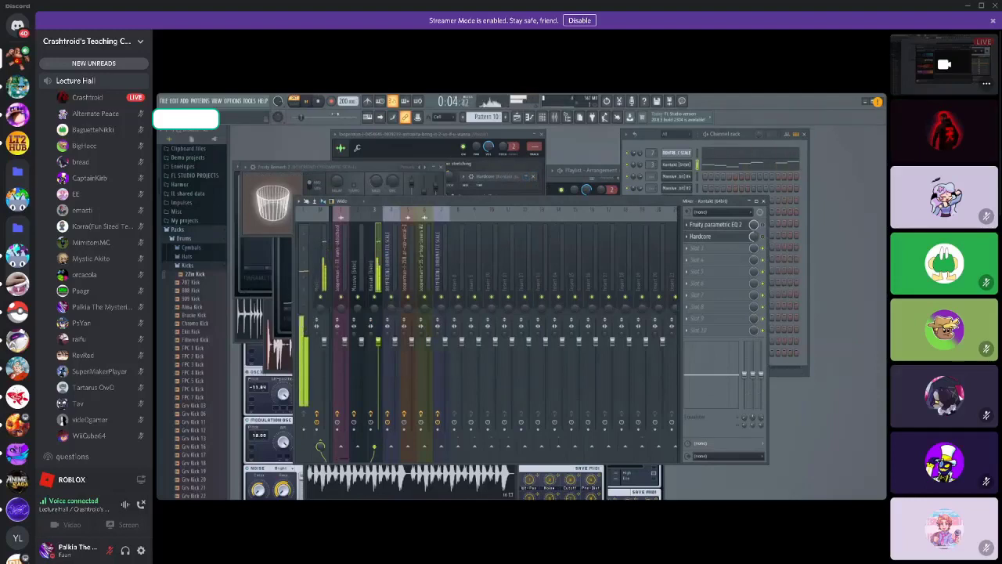
pyautogui.click(318, 101)
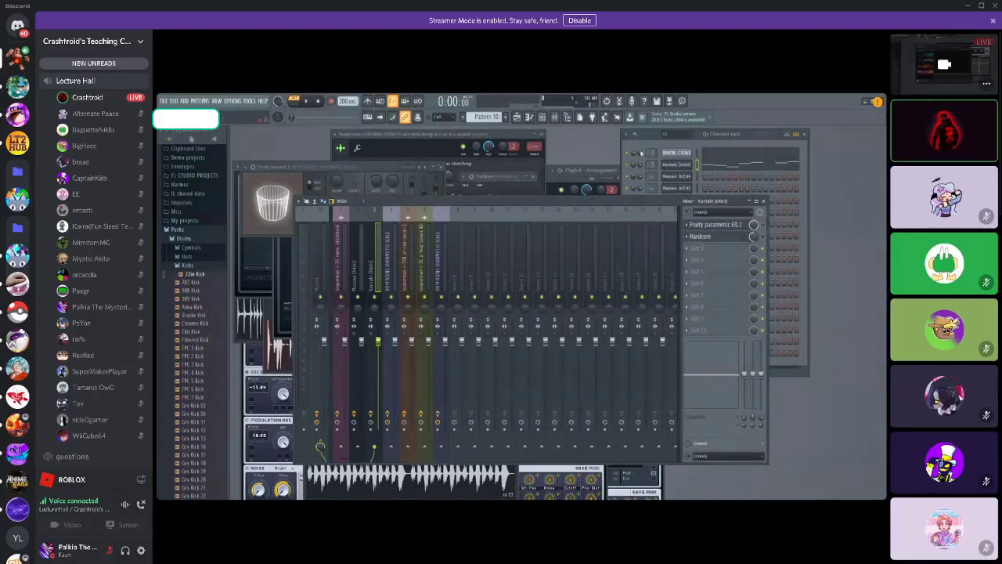
# - Bring the channel rack forward, route the Snare channel to mixer track 8, and reselect mixer track 7
pyautogui.click(655, 138)
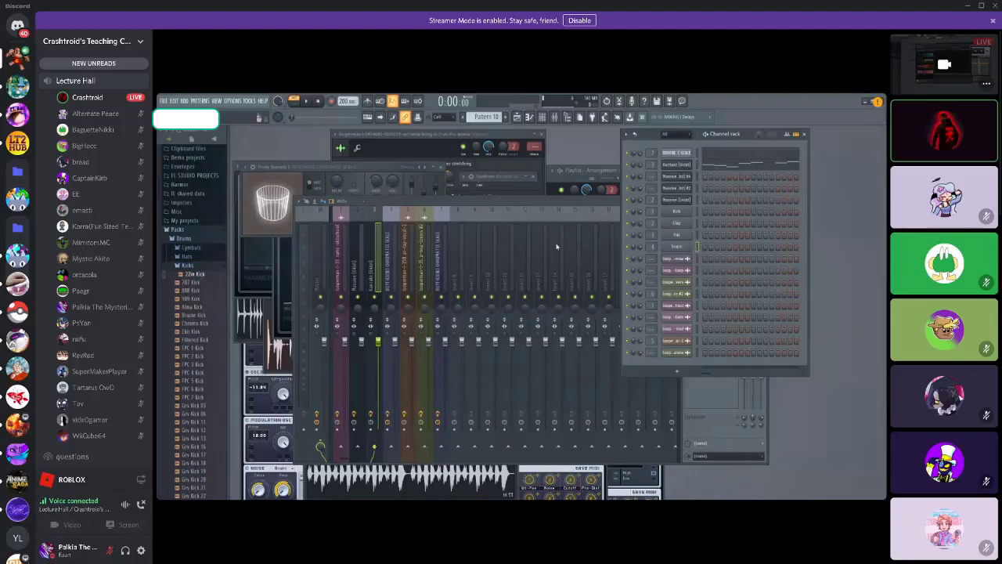
pyautogui.click(458, 251)
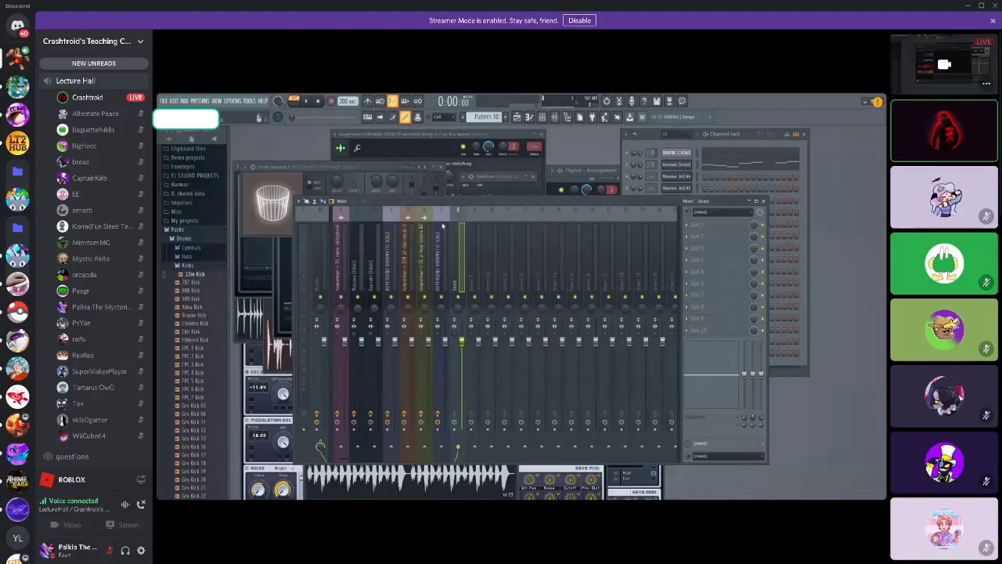
pyautogui.click(442, 227)
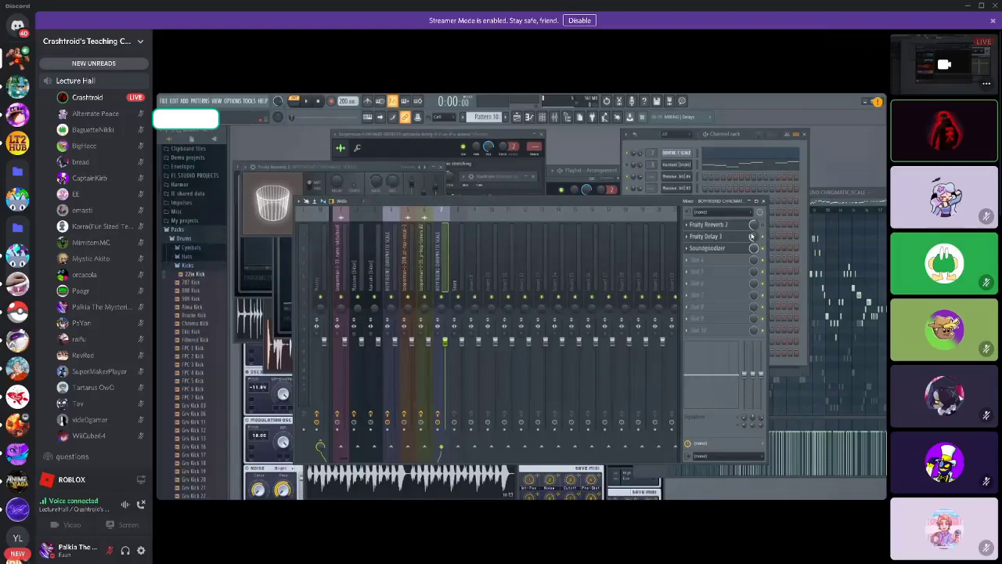
pyautogui.scroll(-5, 17, 313)
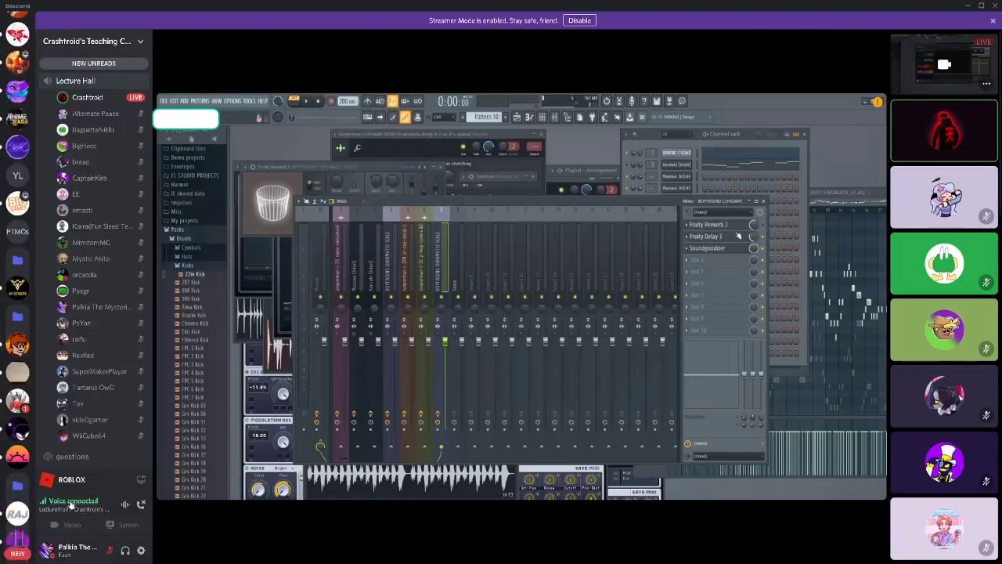
pyautogui.scroll(3, 13, 491)
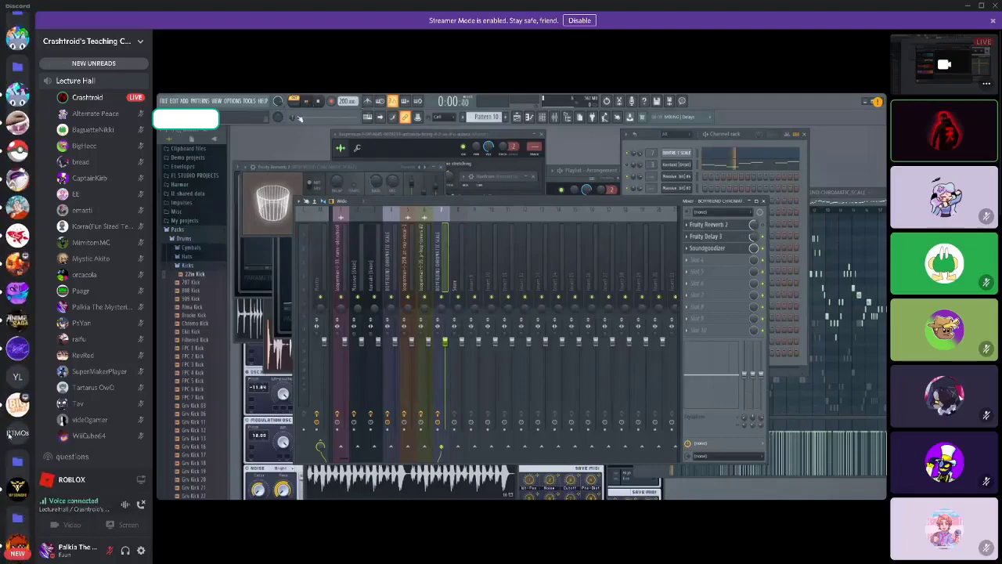
pyautogui.scroll(2, 9, 435)
pyautogui.scroll(1, 15, 427)
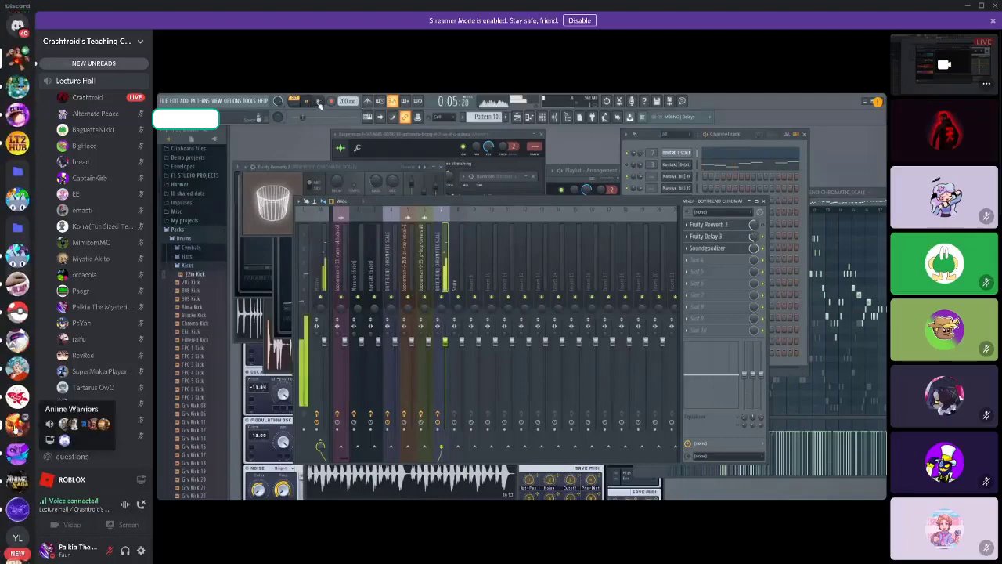
pyautogui.moveTo(248, 530)
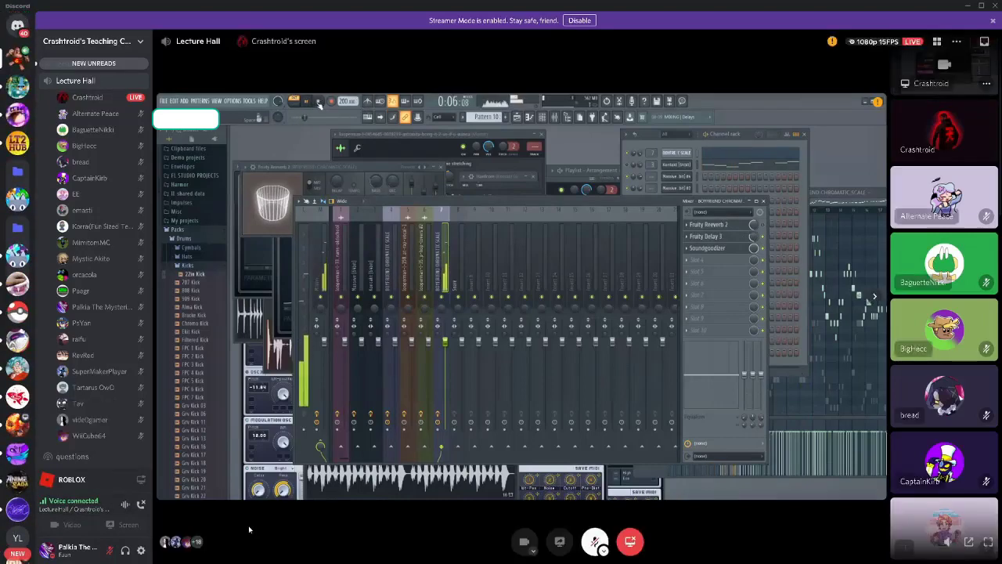
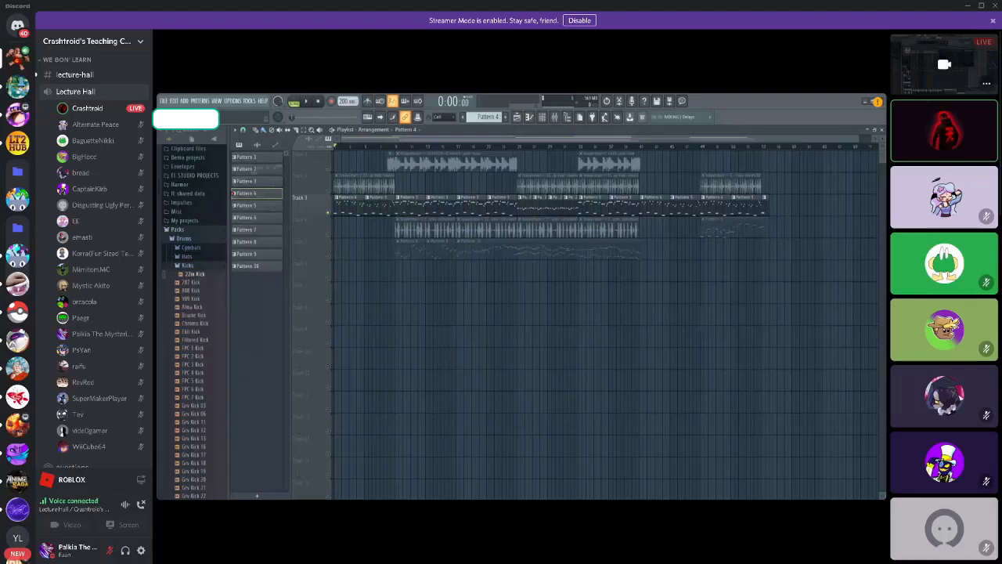
# - Unsolo playlist track 3, play the arrangement while soloing and unsoloing track 2, and stop playback
pyautogui.rightClick(328, 197)
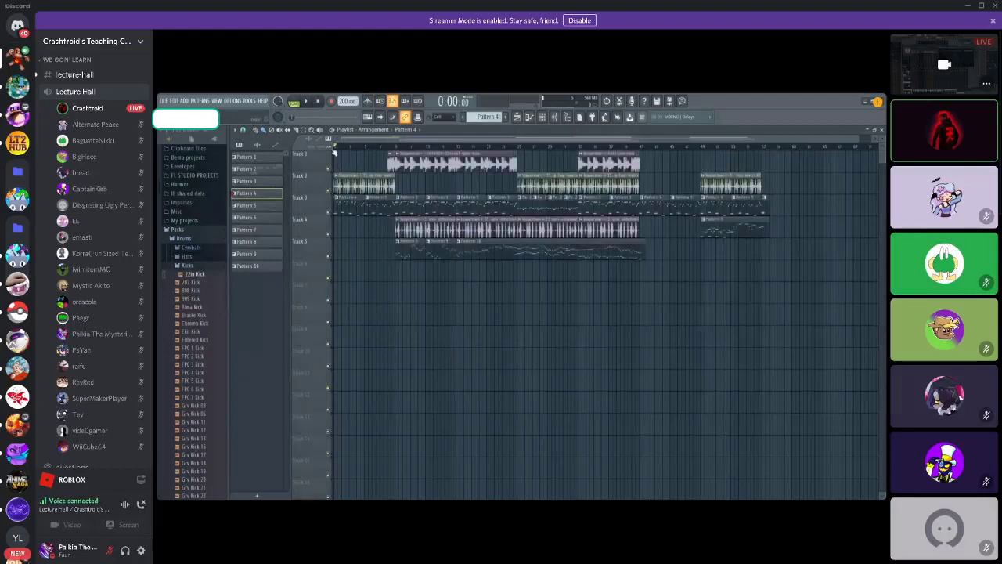
pyautogui.press('space')
pyautogui.rightClick(328, 180)
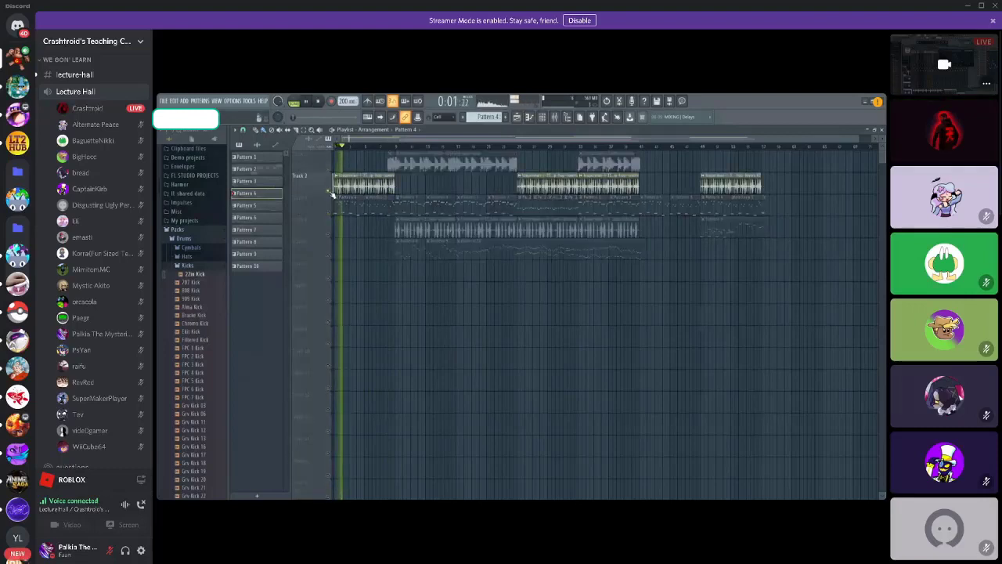
pyautogui.rightClick(329, 191)
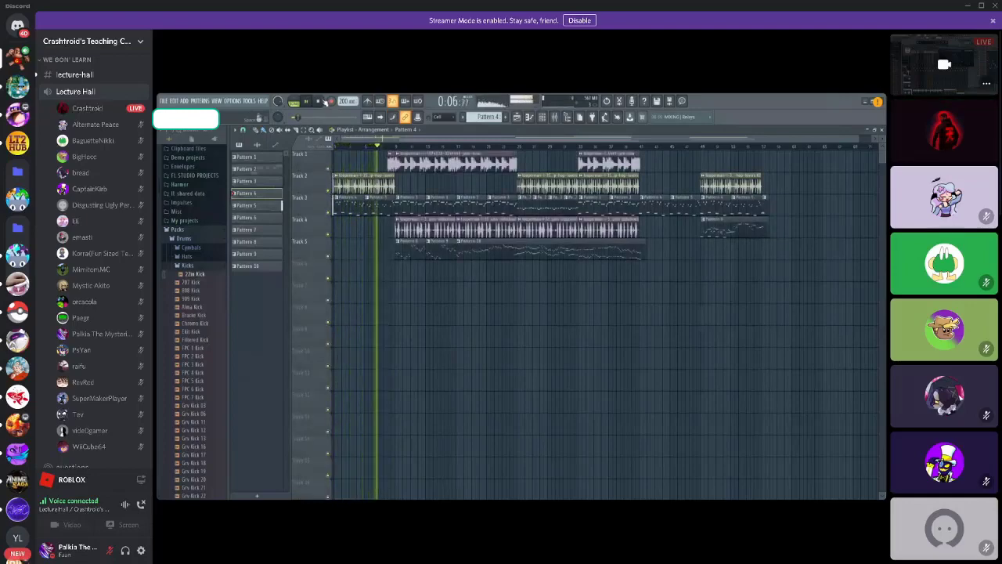
pyautogui.click(324, 101)
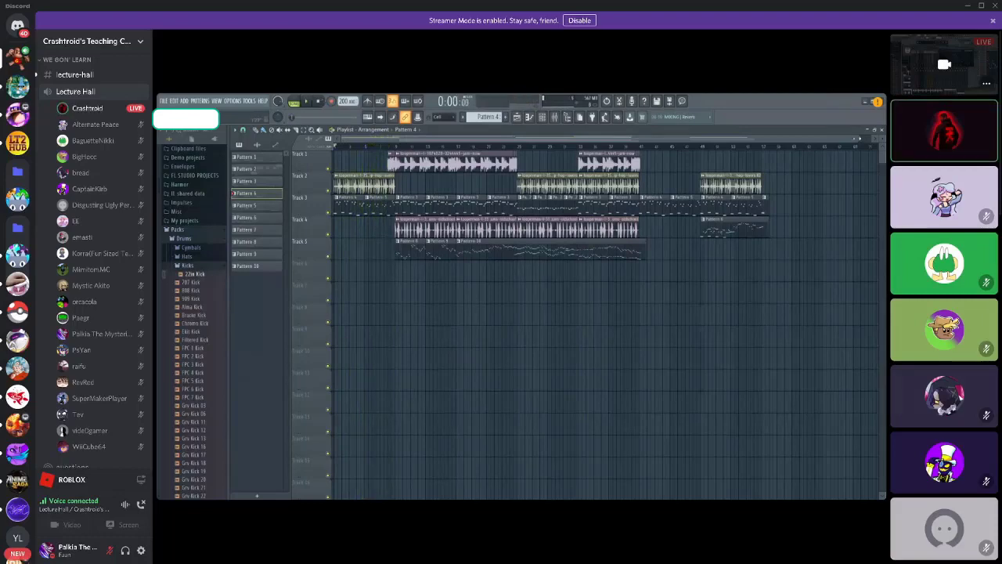
# - Set the song position at the first clip on playlist track 1, play the transition with all tracks, and stop
pyautogui.scroll(5, 654, 139)
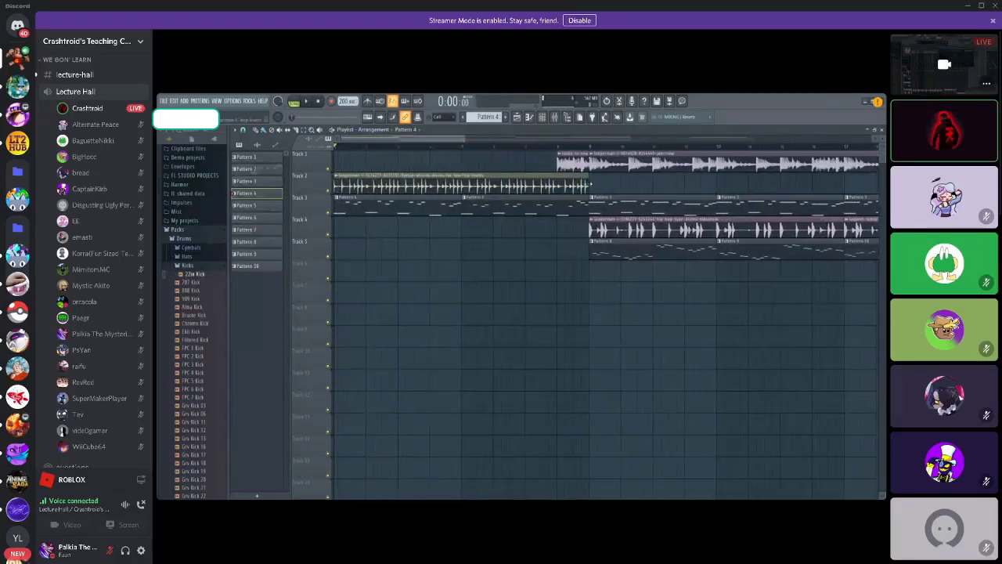
pyautogui.moveTo(591, 185); pyautogui.dragTo(579, 234)
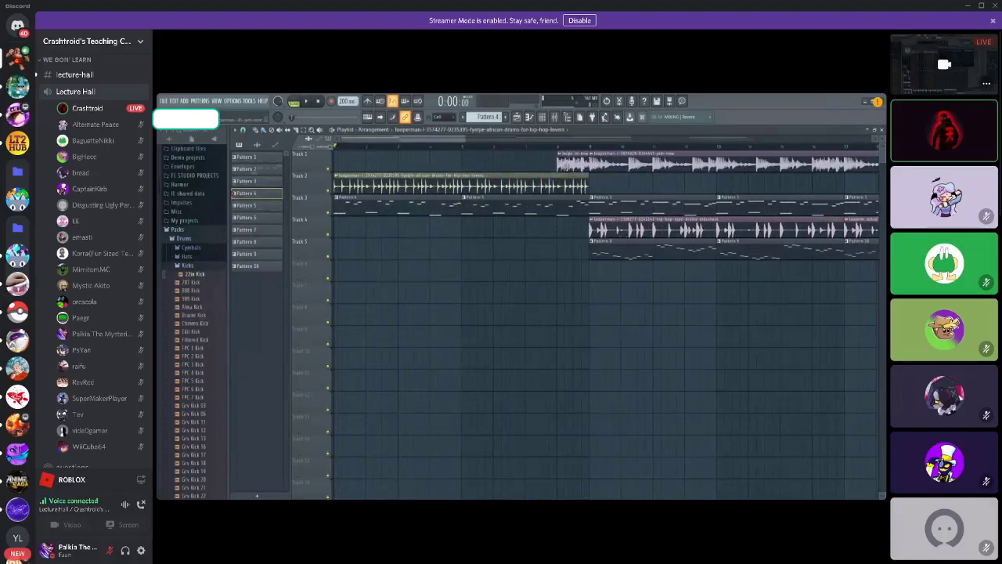
pyautogui.click(562, 149)
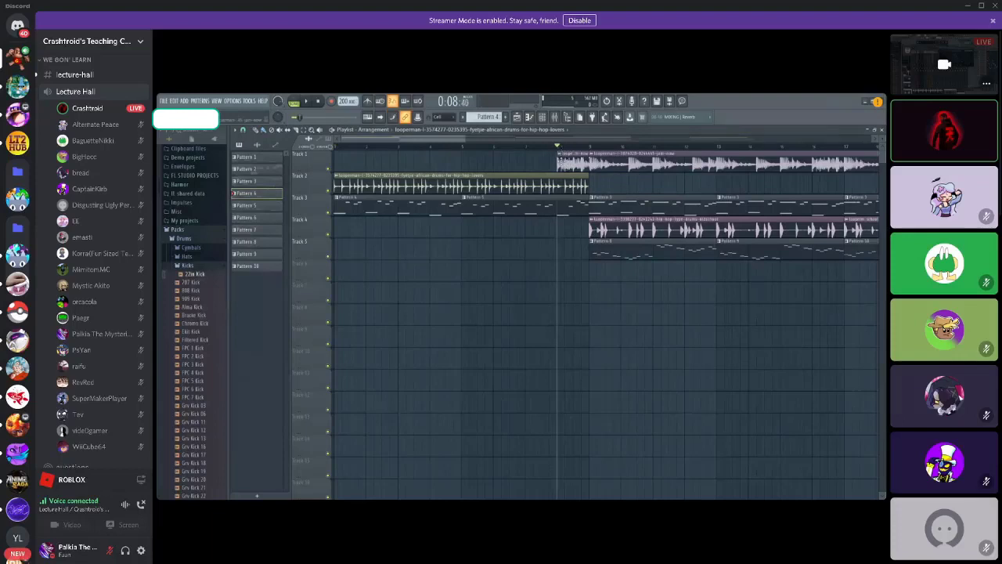
pyautogui.click(306, 101)
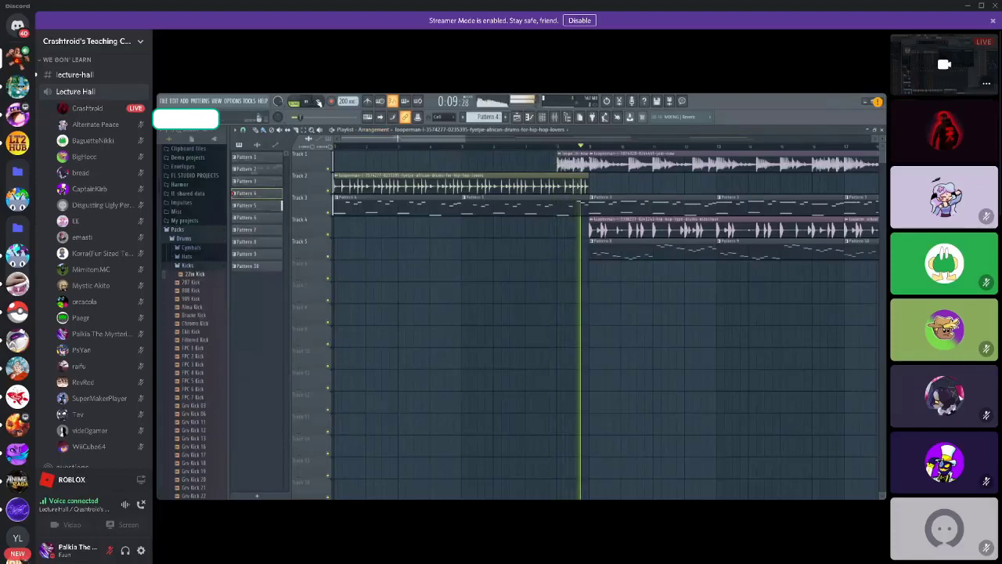
pyautogui.click(318, 102)
# - Solo playlist track 1, play it from its first clip, then stop and restore all tracks
pyautogui.click(329, 170)
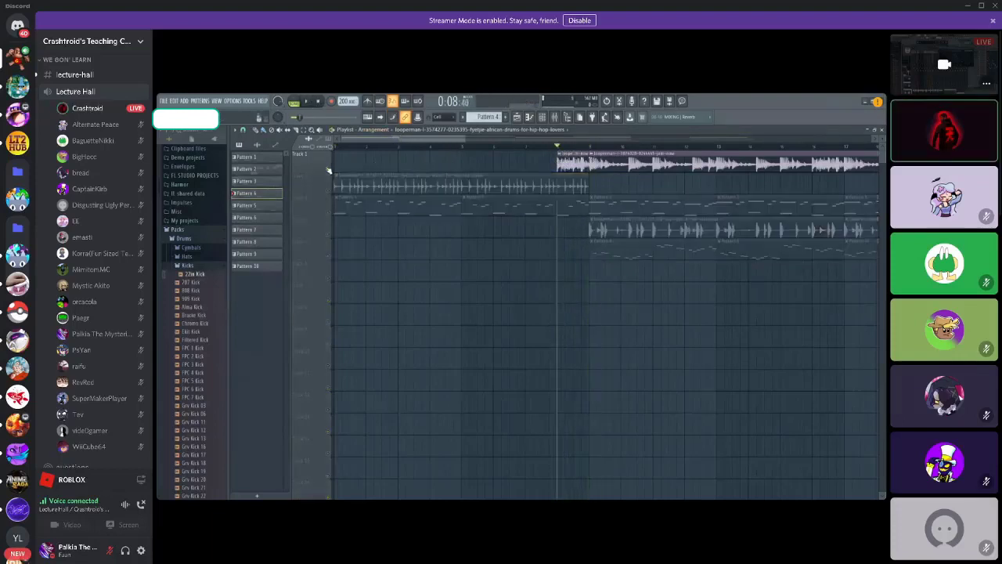
pyautogui.click(306, 101)
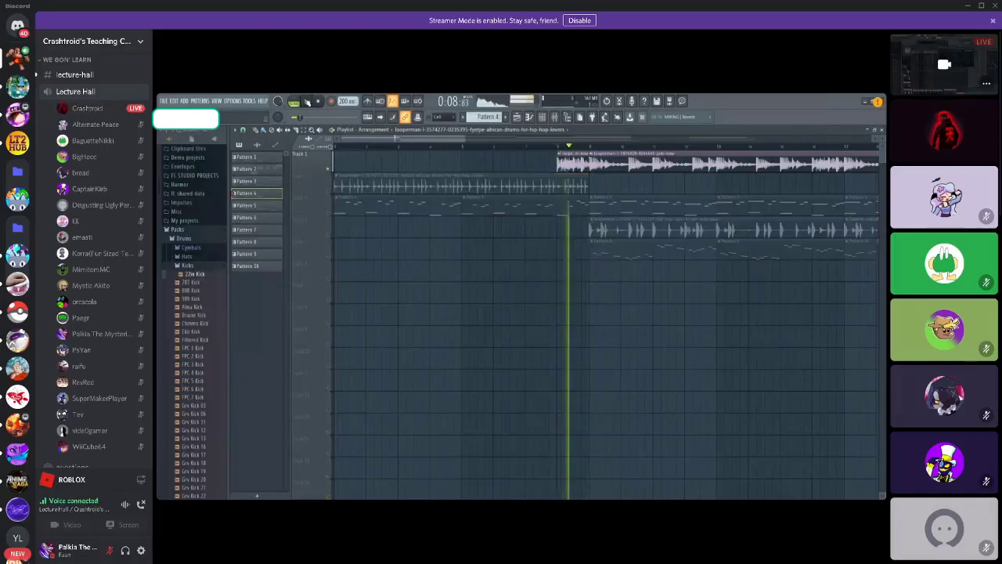
pyautogui.click(318, 101)
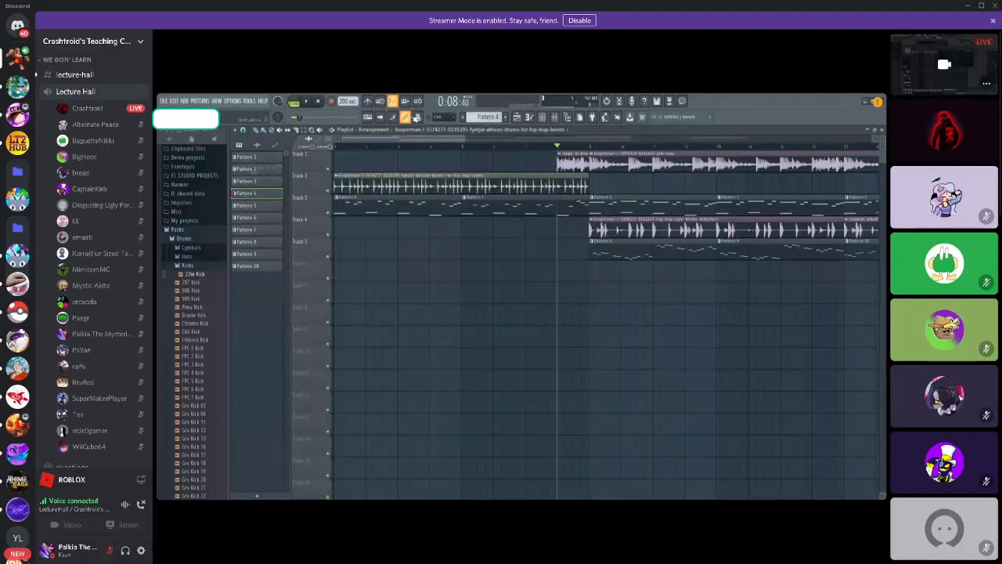
# - Move the short first clip on track 1 down to track 8, play the transition without it, and move it back
pyautogui.hscroll(2, 476, 144)
pyautogui.scroll(3, 477, 145)
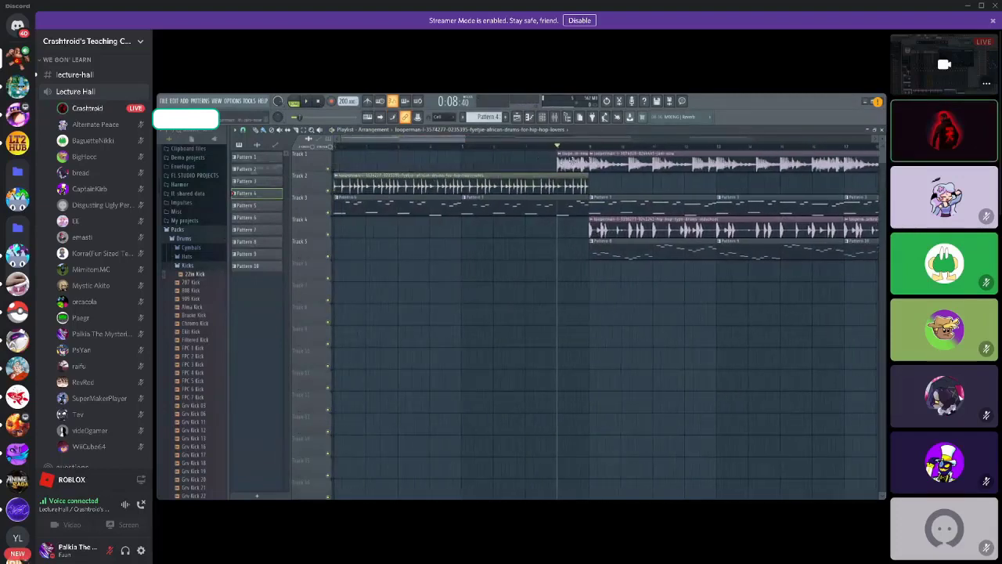
pyautogui.moveTo(712, 316); pyautogui.dragTo(772, 317)
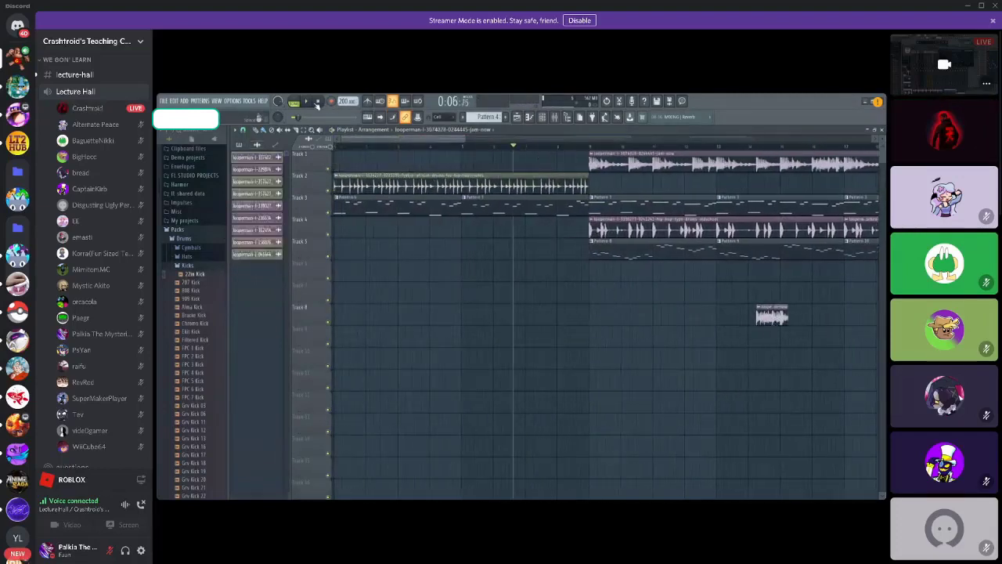
pyautogui.click(308, 102)
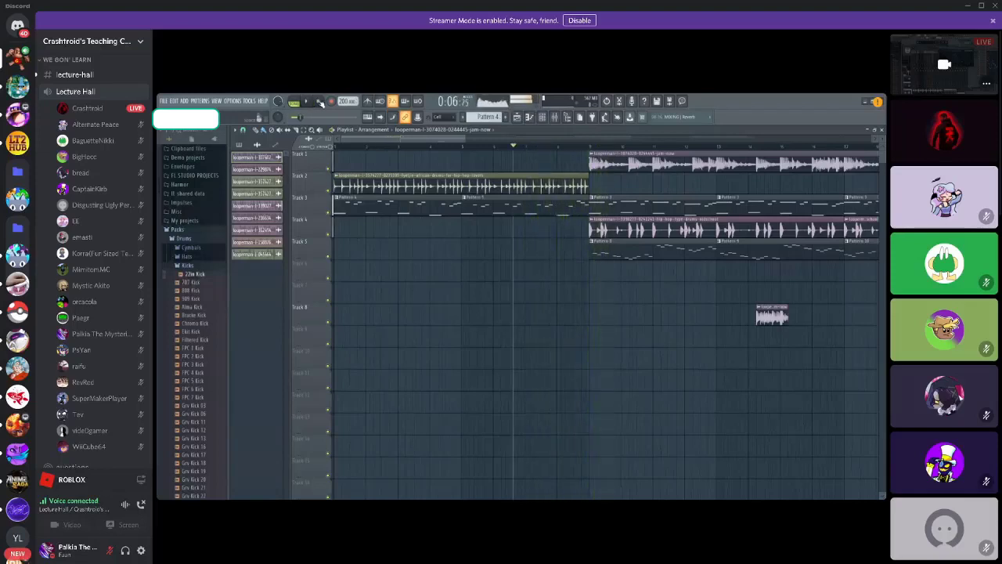
pyautogui.click(320, 102)
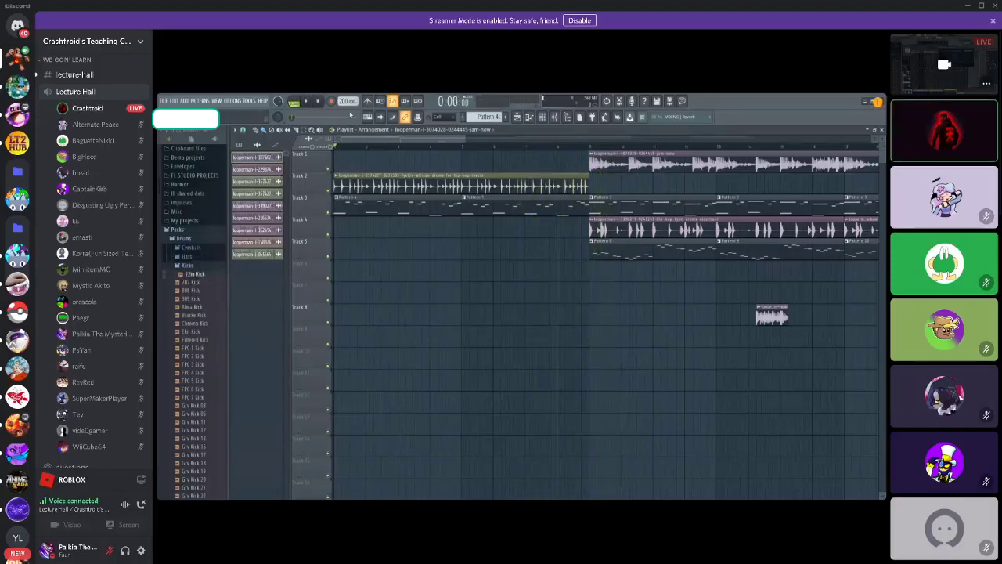
pyautogui.moveTo(775, 313); pyautogui.dragTo(576, 146)
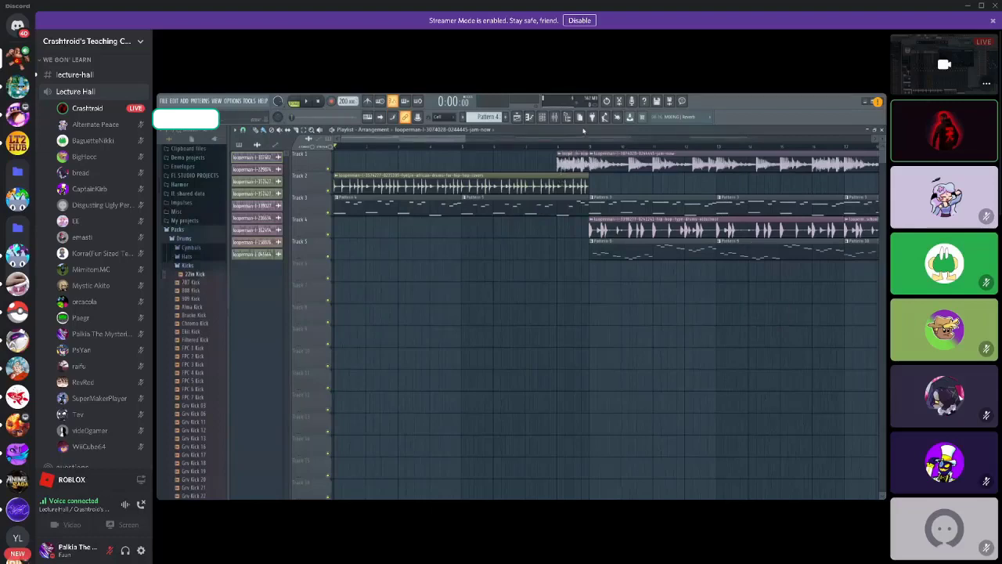
# - Solo playlist track 4, play it from its first clip with and without track 1, and restore all tracks
pyautogui.keyDown('ctrl'); pyautogui.click(328, 219); pyautogui.keyUp('ctrl')
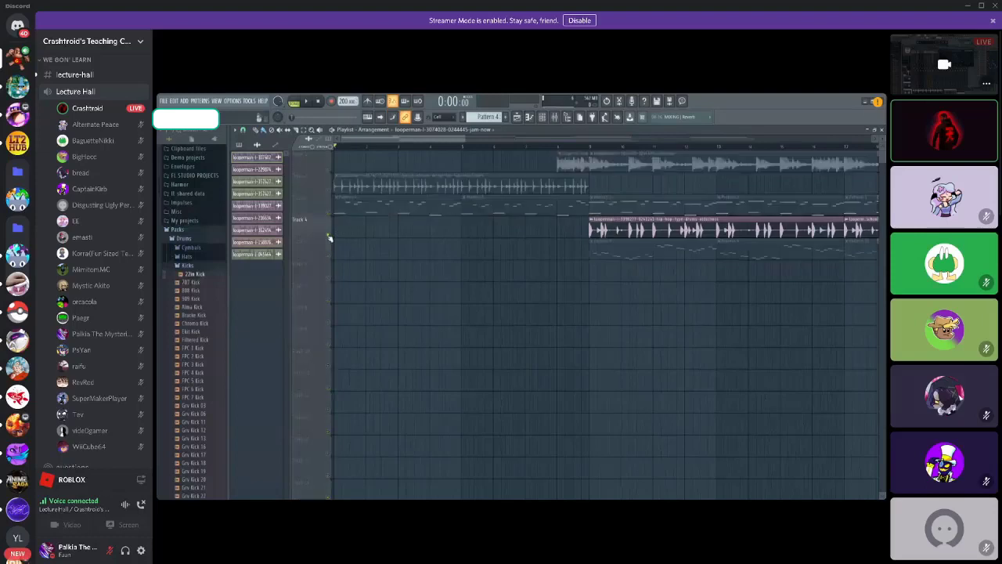
pyautogui.click(589, 146)
pyautogui.press('space')
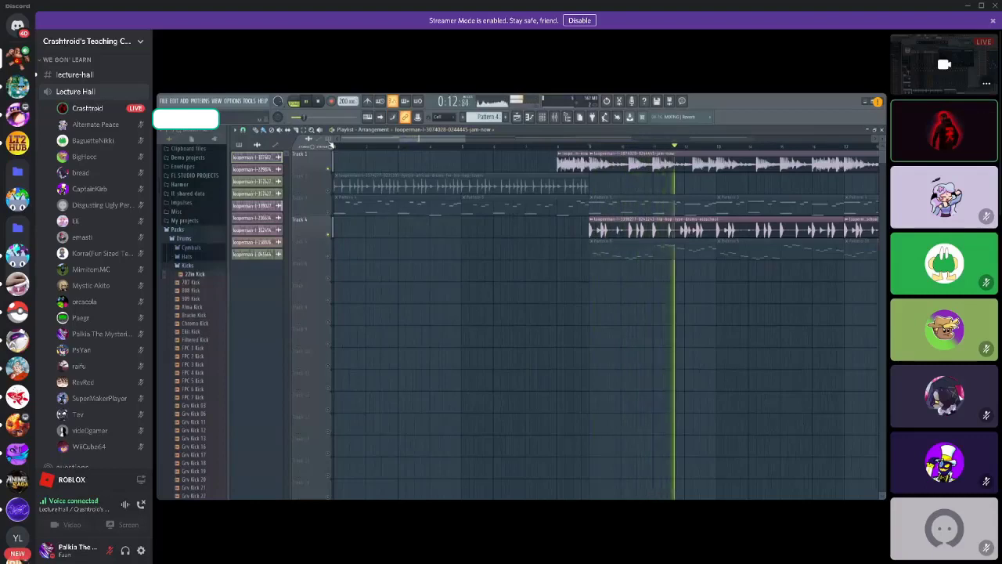
pyautogui.rightClick(329, 226)
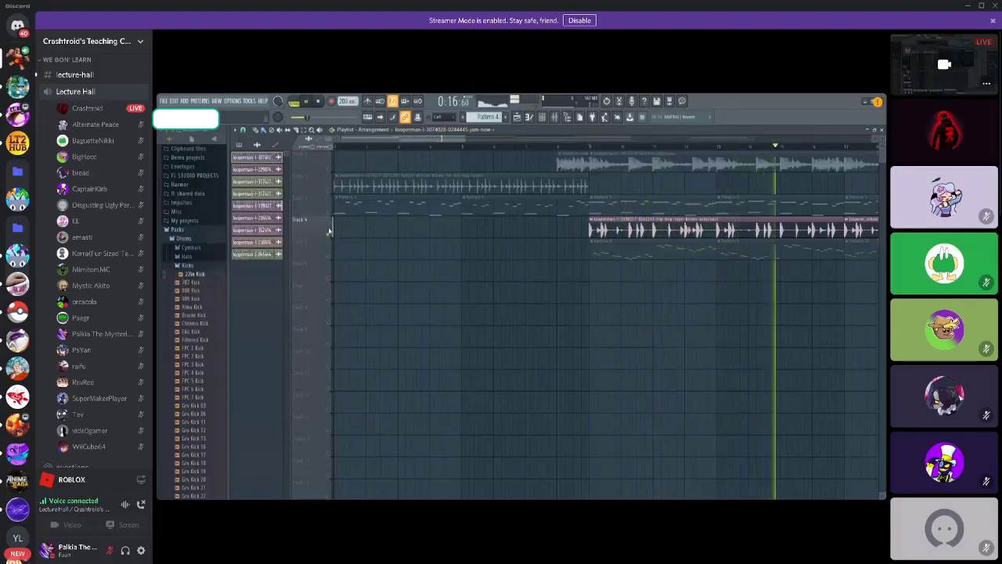
pyautogui.rightClick(329, 226)
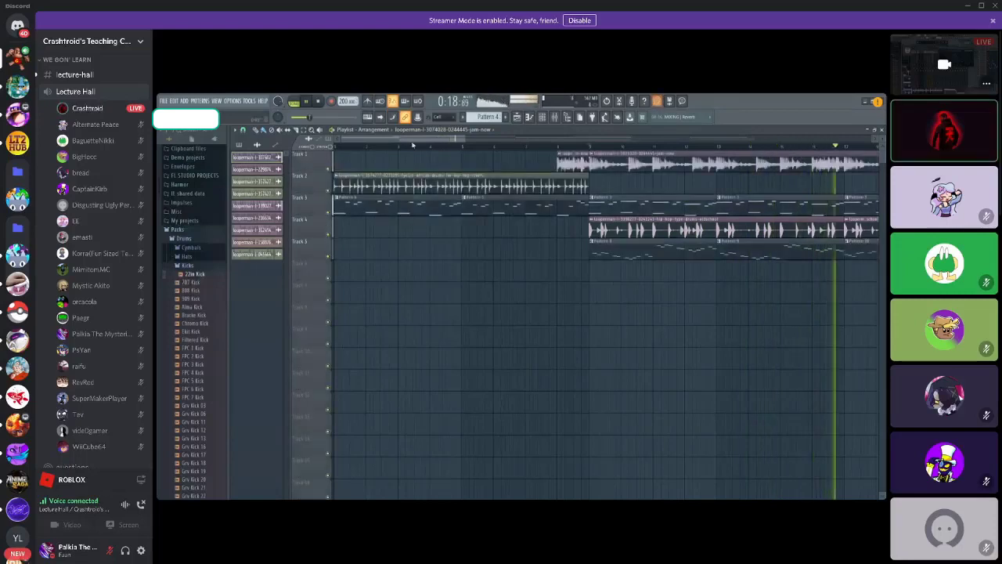
# - Mute playlist track 1 and play the arrangement without it, bring the playlist back to full size, and stop playback
pyautogui.click(324, 168)
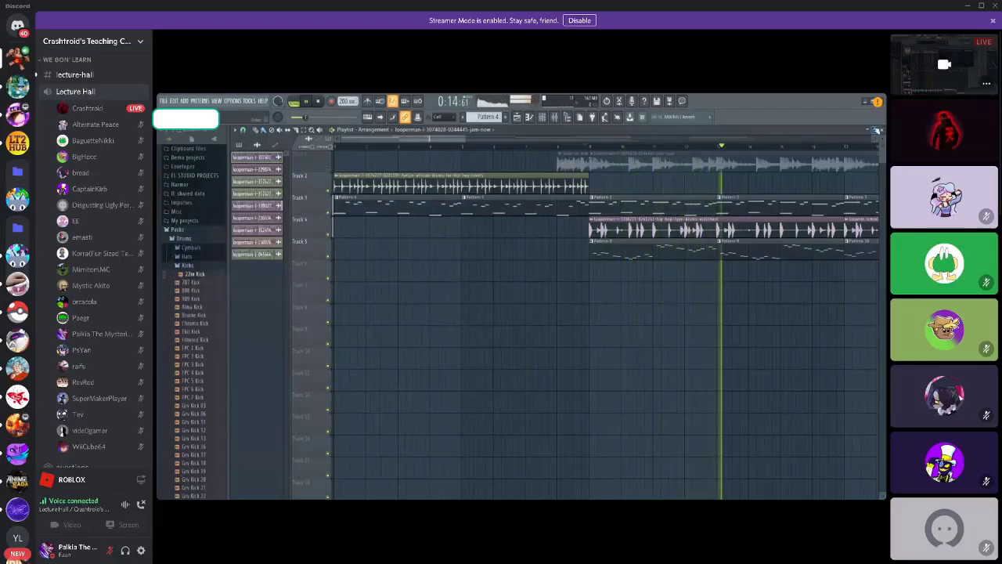
pyautogui.press('F5')
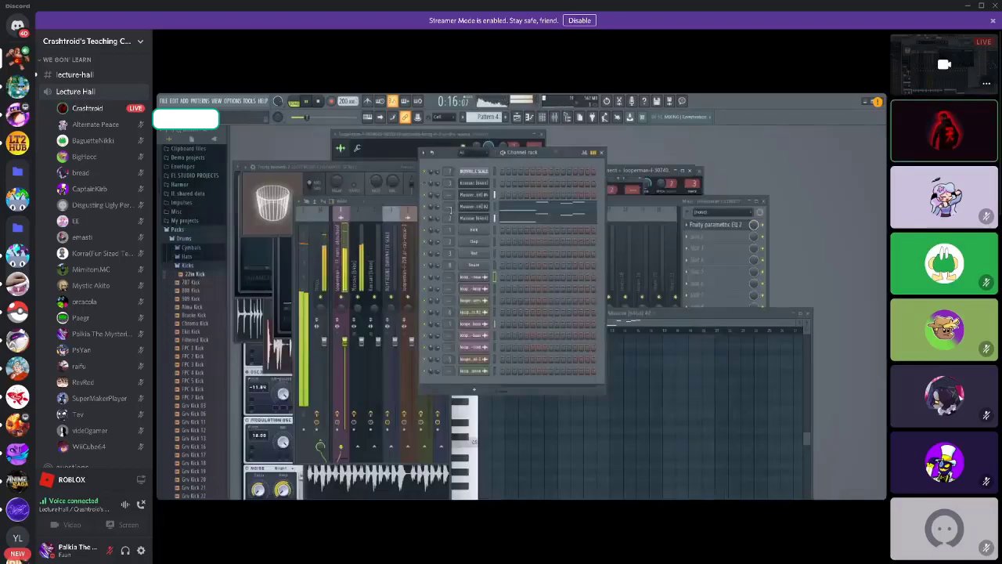
pyautogui.click(650, 167)
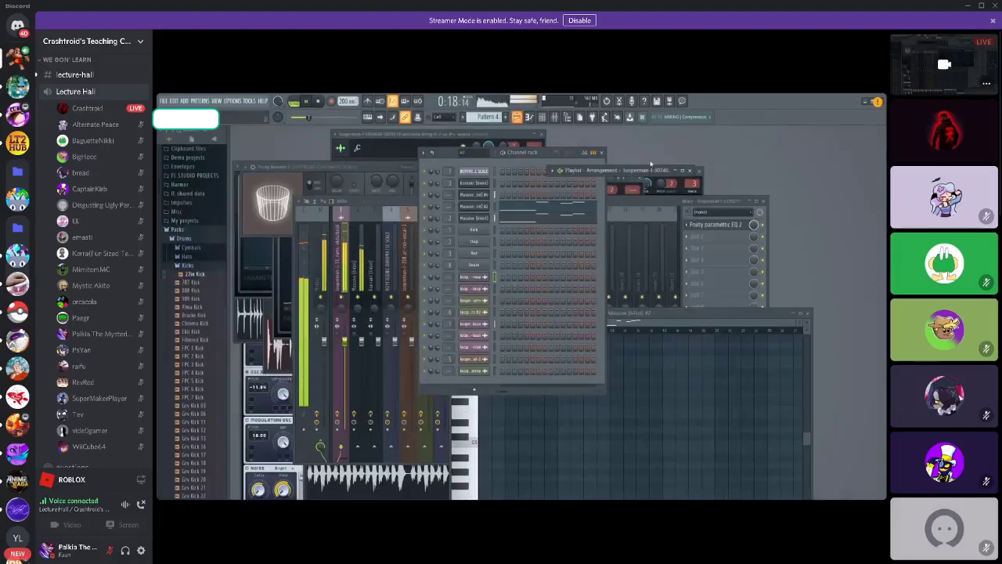
pyautogui.doubleClick(650, 166)
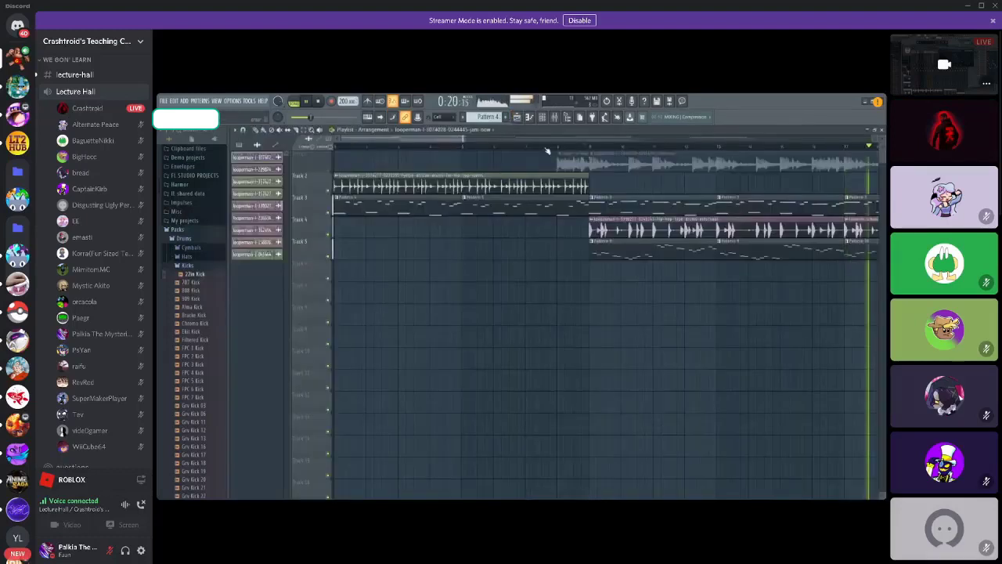
pyautogui.click(317, 102)
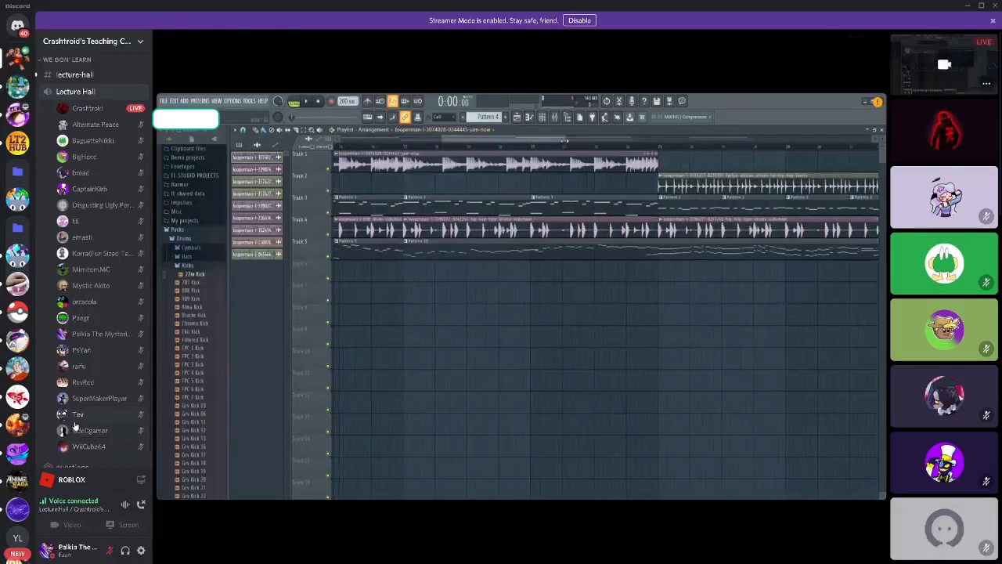
# - Follow the Pattern 10 melody playing in the Kontakt piano roll through its last notes, and stop playback
pyautogui.moveTo(334, 431)
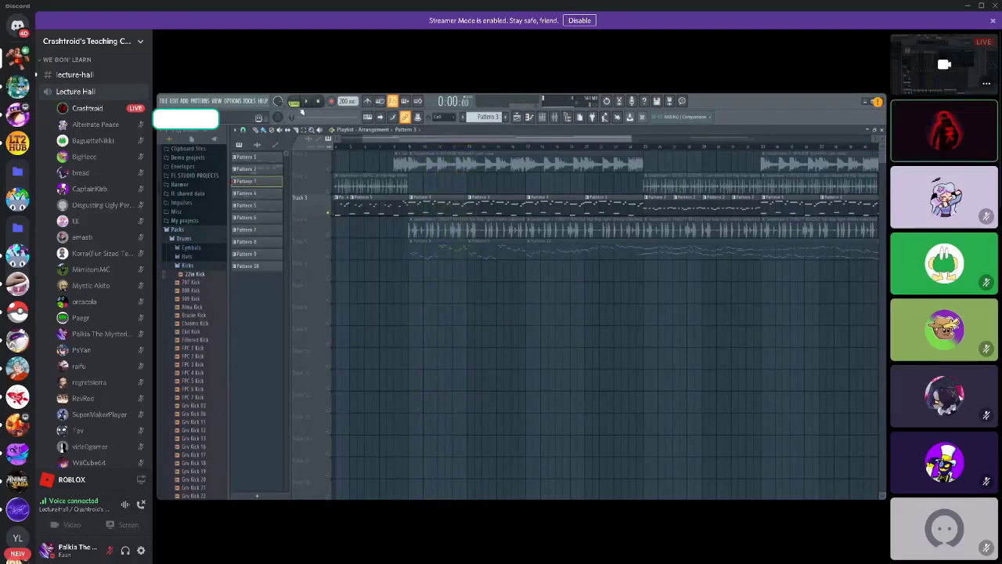
pyautogui.moveTo(349, 546)
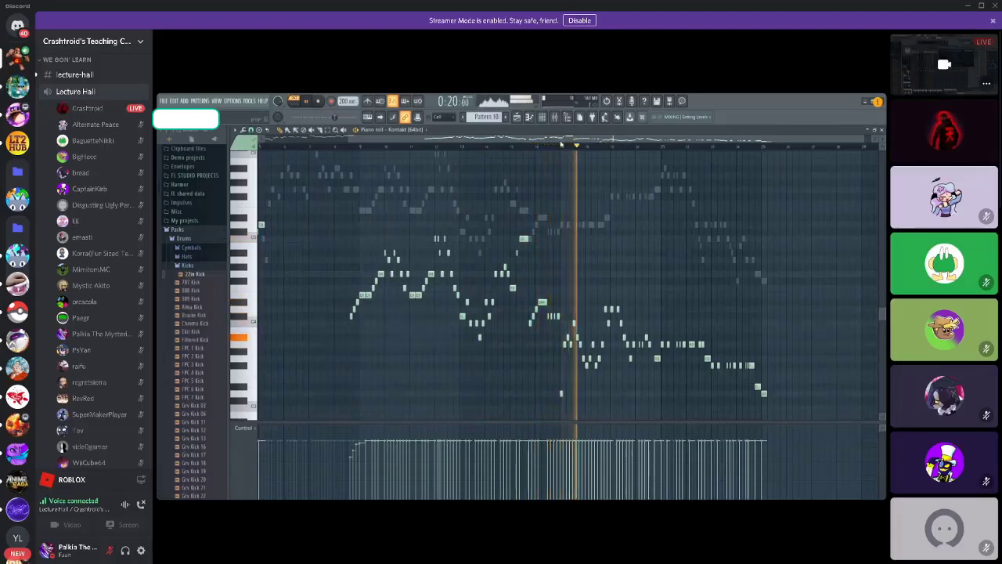
pyautogui.moveTo(637, 138); pyautogui.dragTo(711, 142)
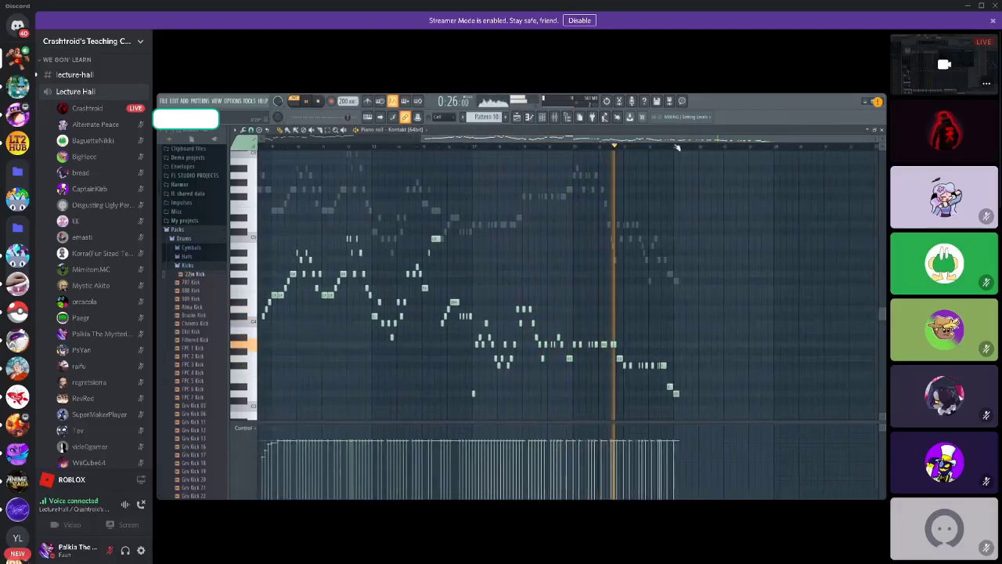
pyautogui.click(320, 101)
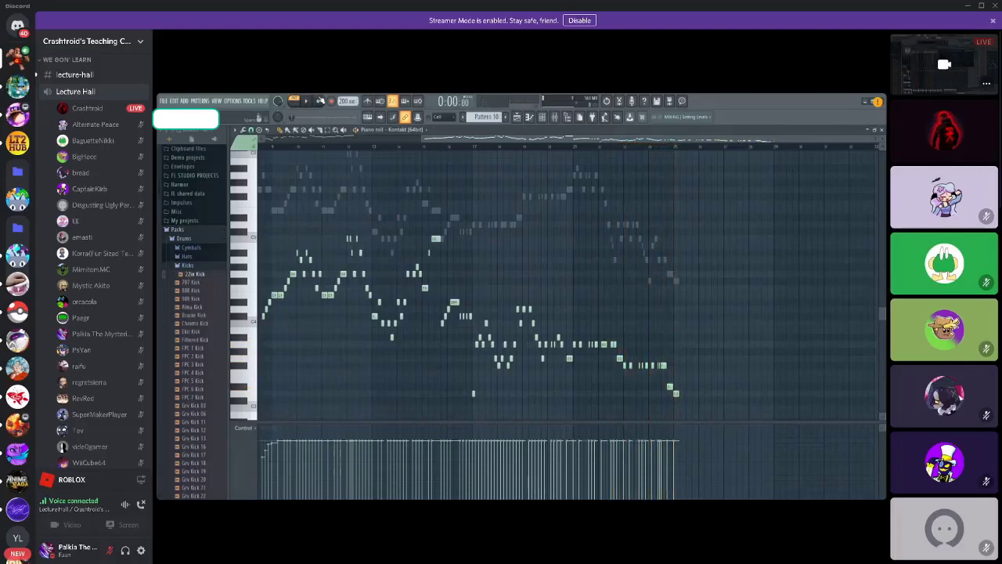
# - Leave the Kontakt piano roll and examine the sections of the full playlist arrangement from the drop to the ending
pyautogui.click(867, 131)
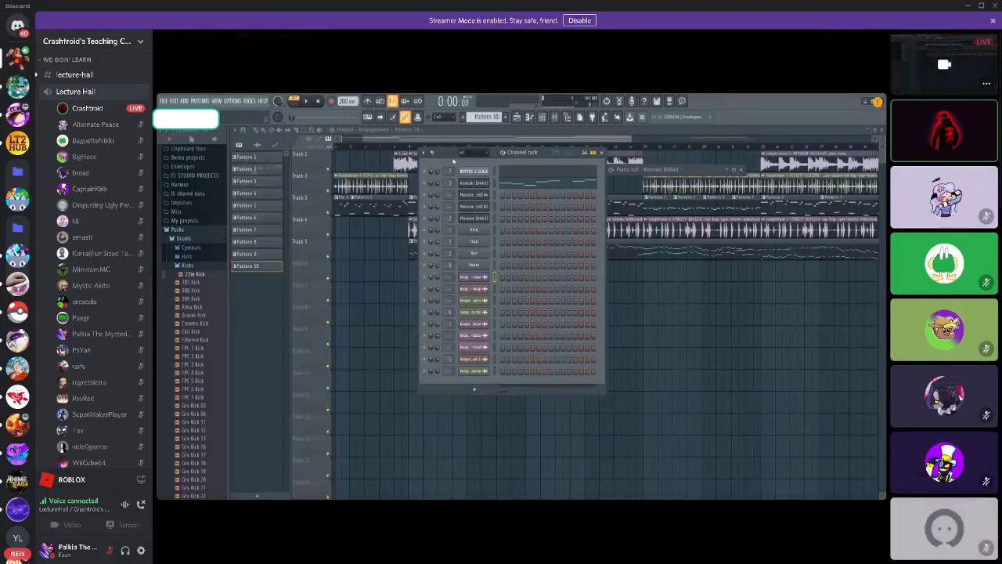
pyautogui.moveTo(522, 139); pyautogui.dragTo(624, 141)
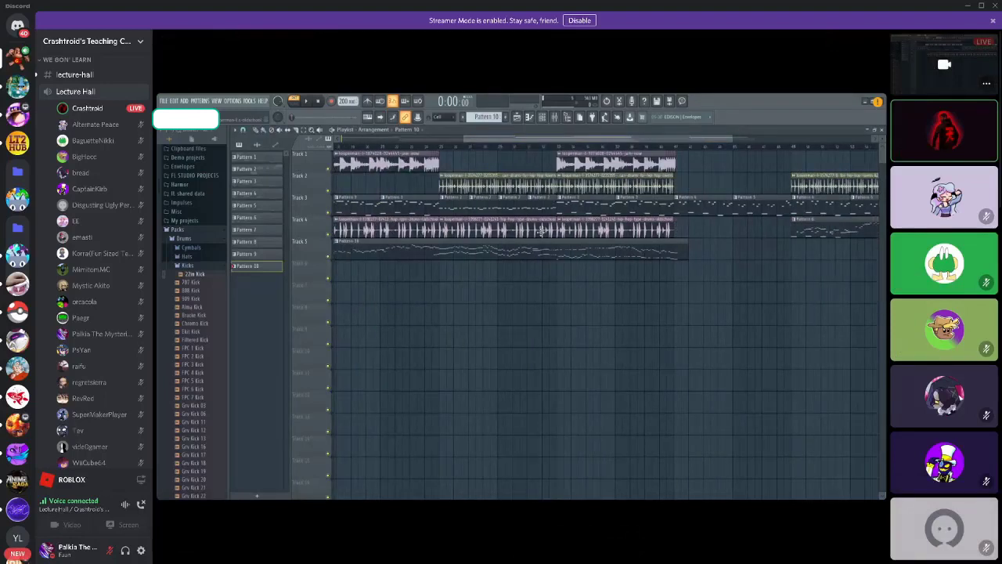
pyautogui.hscroll(-3, 509, 234)
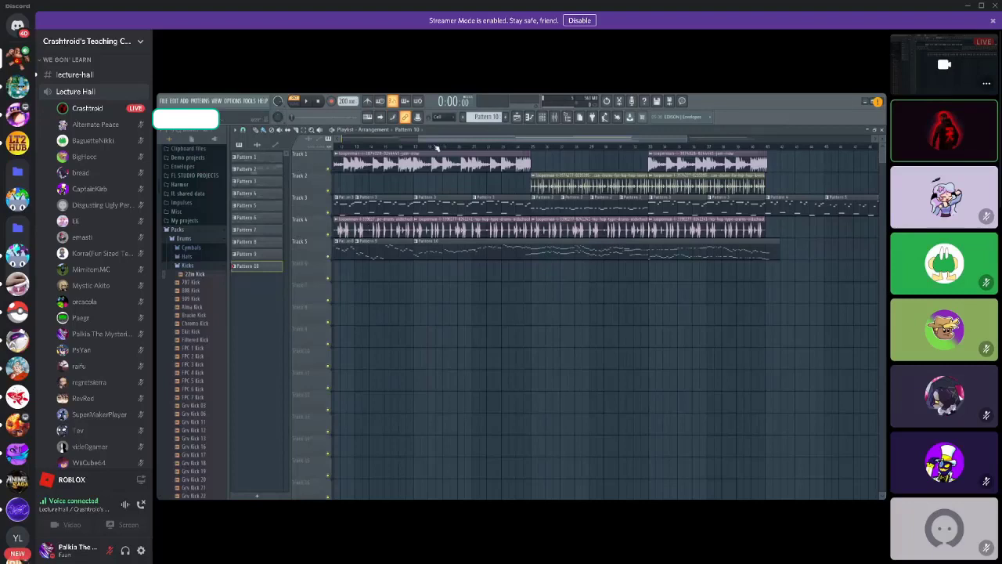
pyautogui.moveTo(440, 139); pyautogui.dragTo(528, 141)
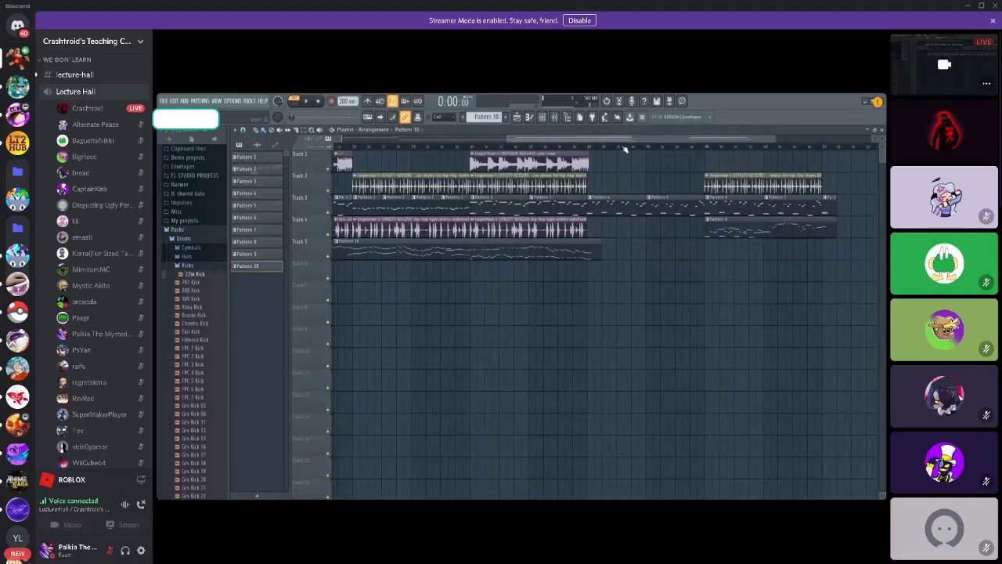
pyautogui.moveTo(767, 139); pyautogui.dragTo(493, 144)
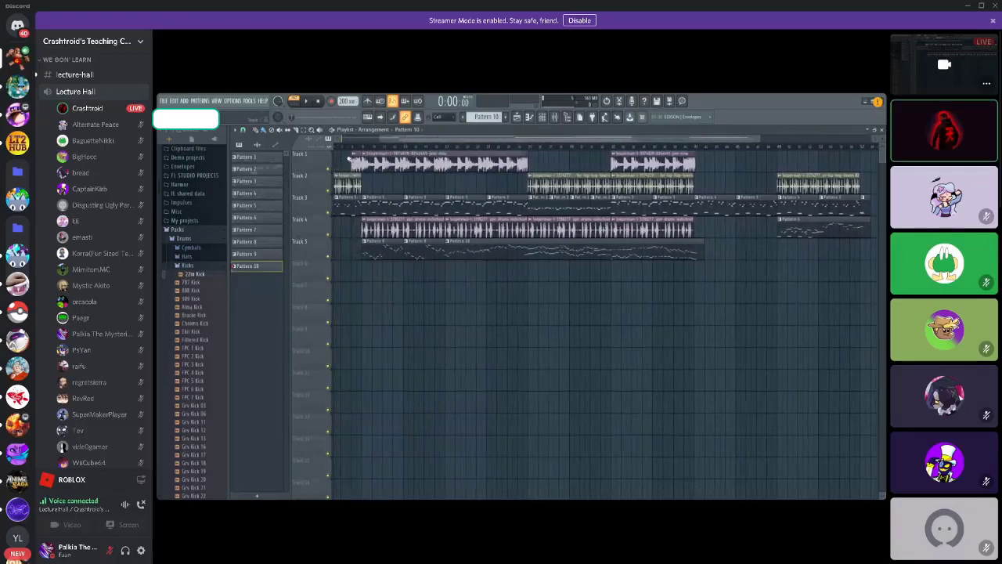
pyautogui.click(562, 284)
pyautogui.rightClick(570, 295)
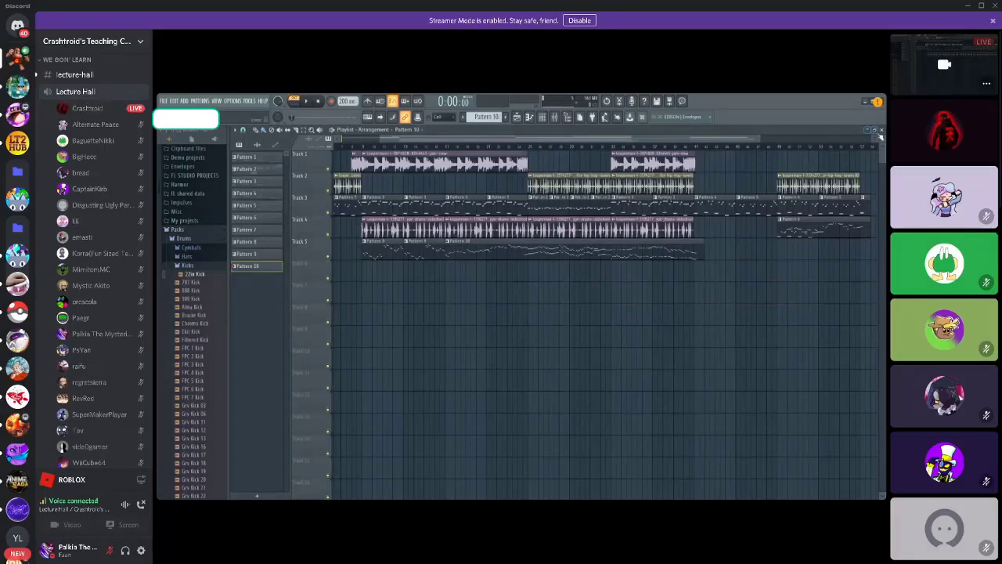
# - Close the playlist, open the BOYFRIEND CHROMATIC SCALE channel in Slicex, and audition one of its slices
pyautogui.click(878, 132)
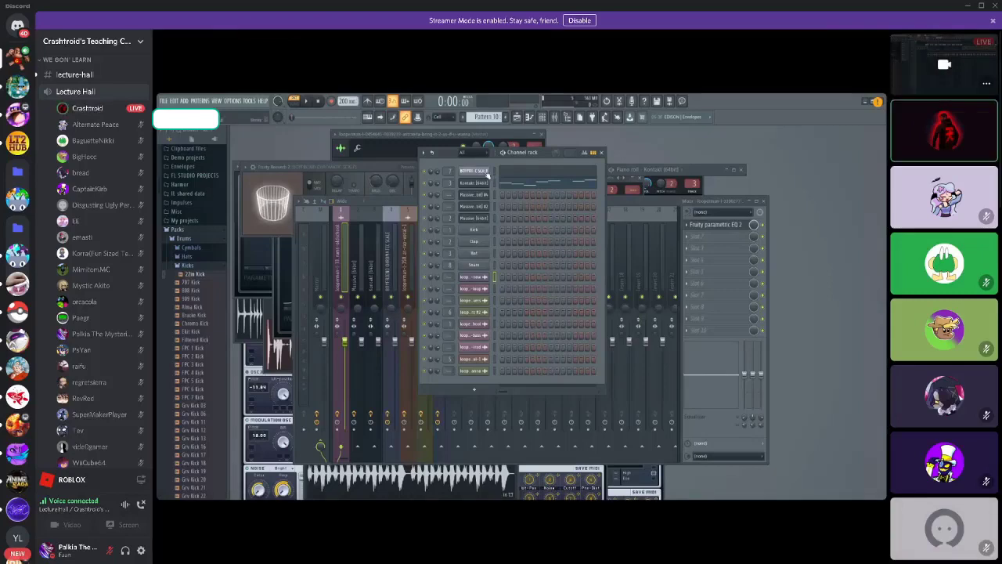
pyautogui.click(487, 175)
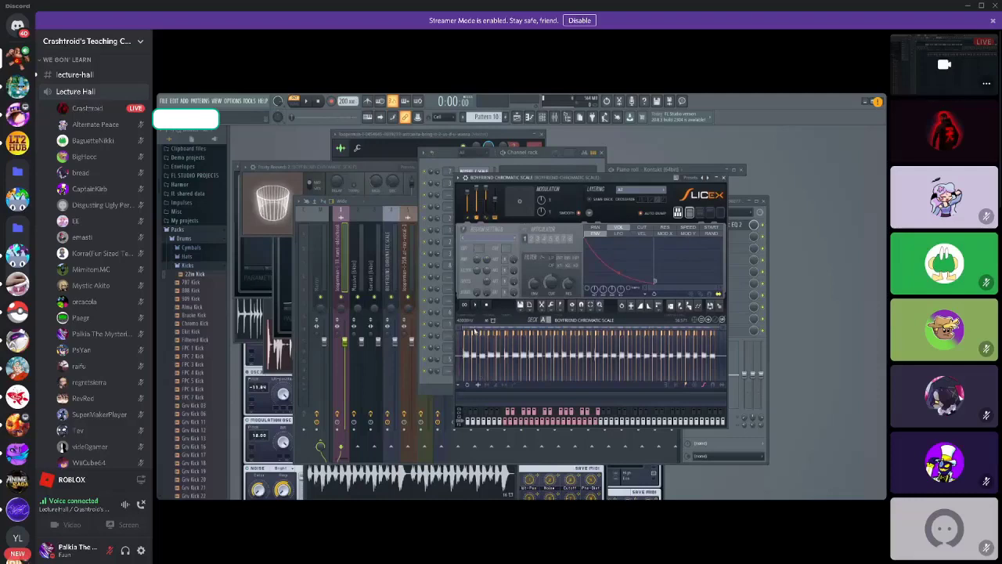
pyautogui.click(515, 354)
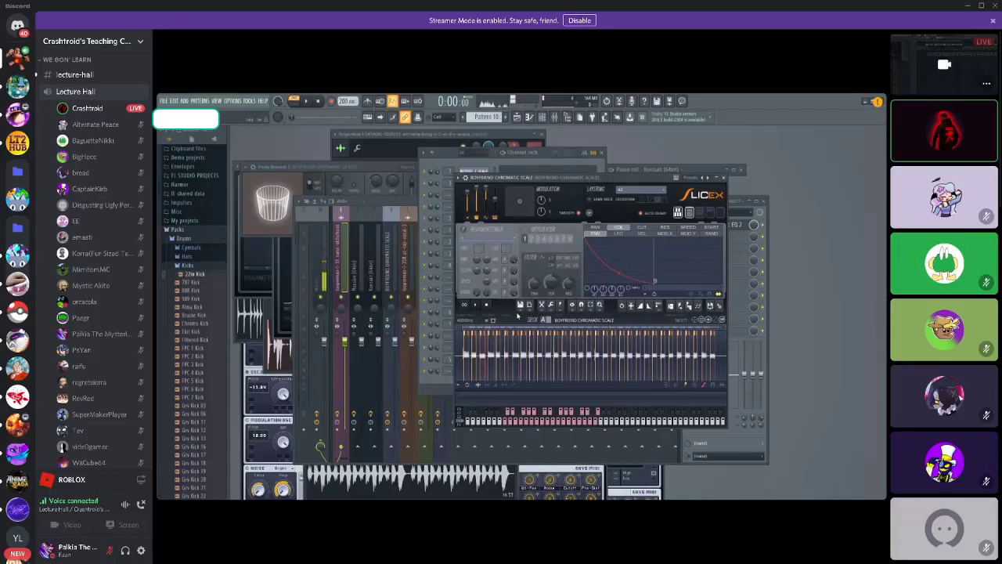
pyautogui.moveTo(587, 177); pyautogui.dragTo(558, 156)
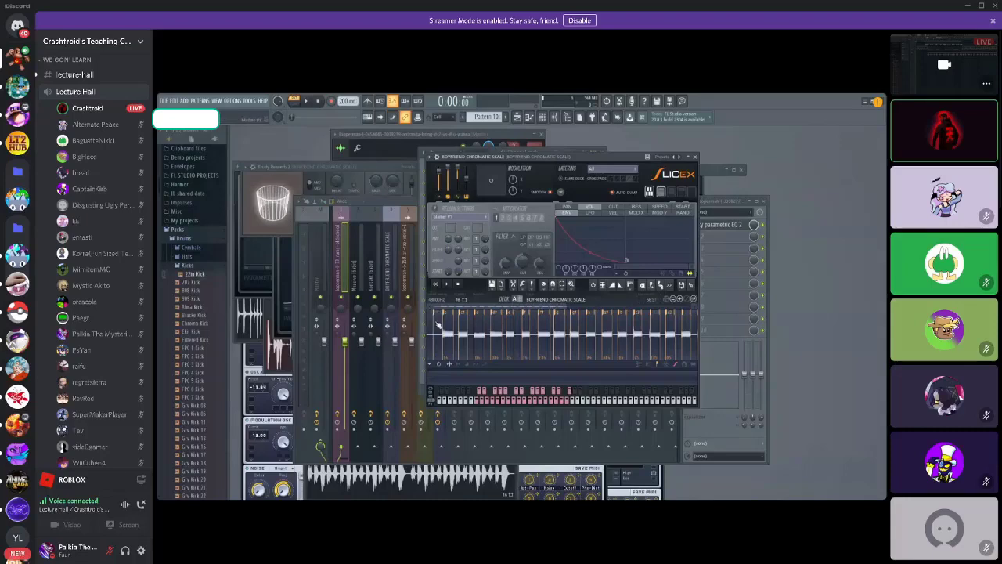
# - Delete the first slice marker in the Slicex waveform and audition a slice from its keyboard
pyautogui.rightClick(437, 317)
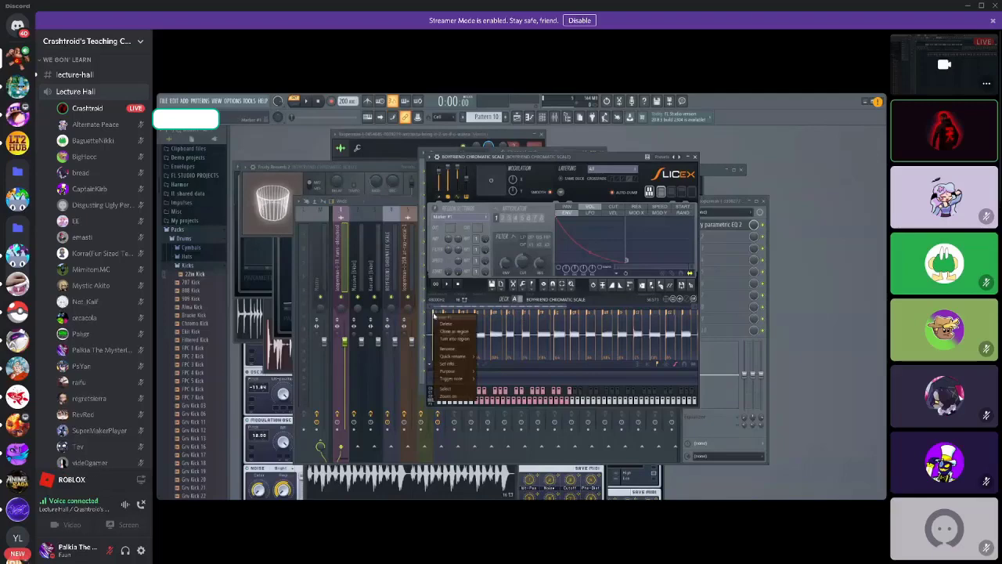
pyautogui.click(448, 385)
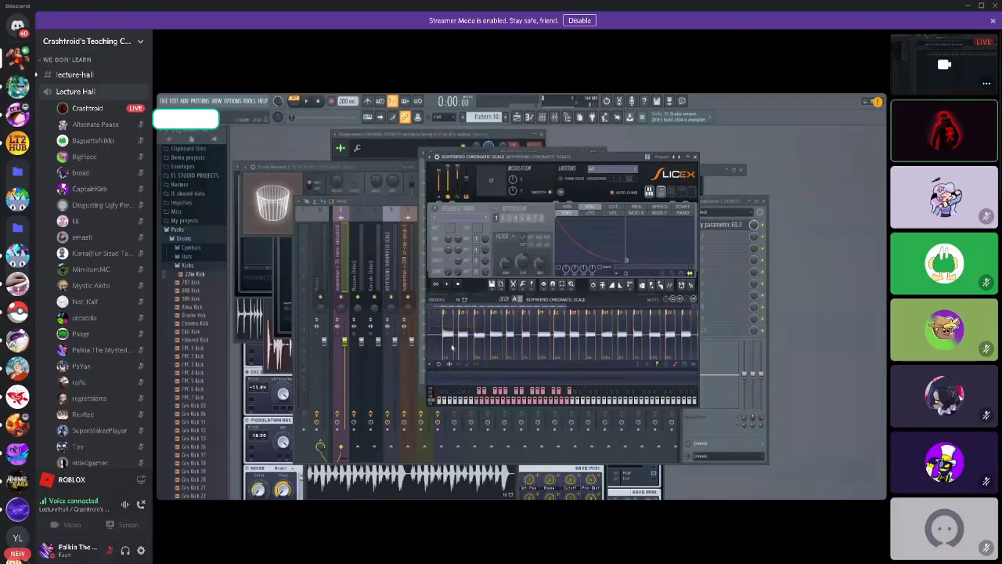
pyautogui.click(483, 401)
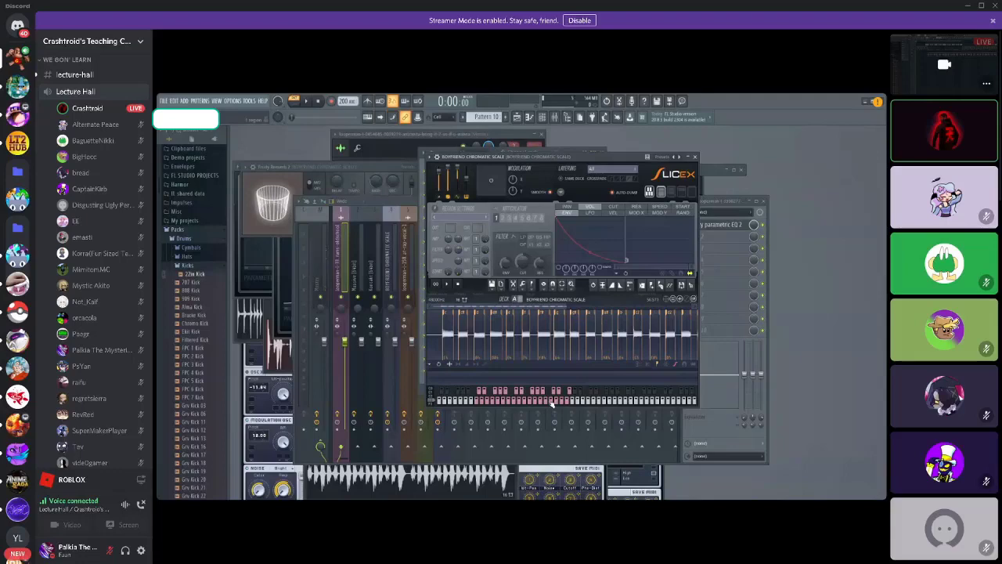
pyautogui.scroll(-4, 18, 281)
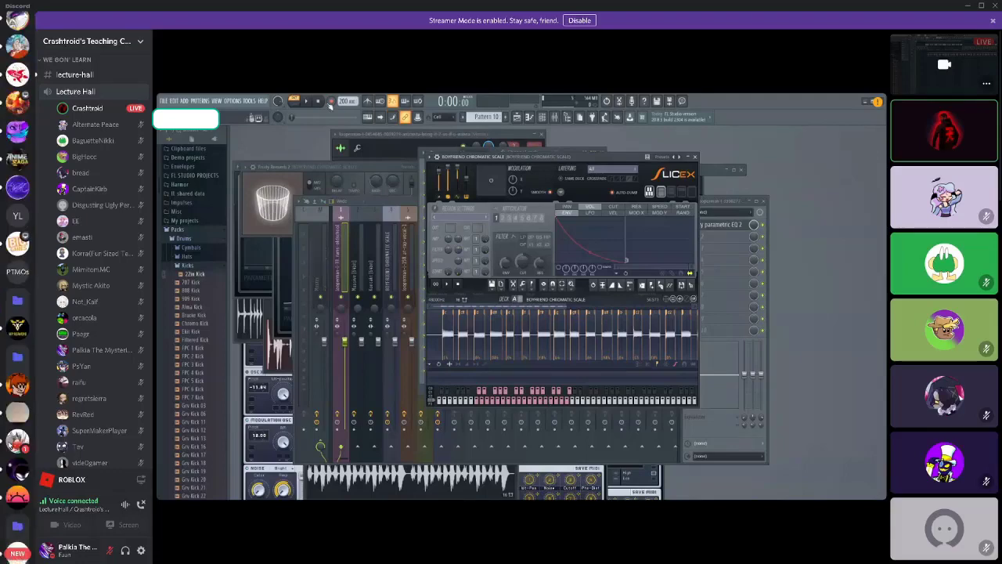
pyautogui.scroll(4, 17, 352)
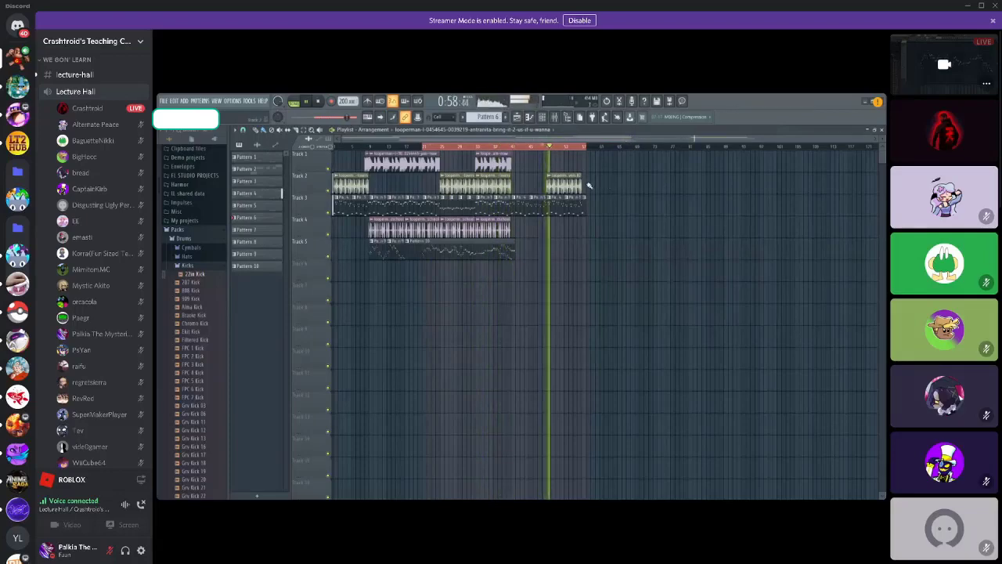
# - Stop the playback of the looped playlist section
pyautogui.click(323, 103)
pyautogui.click(321, 103)
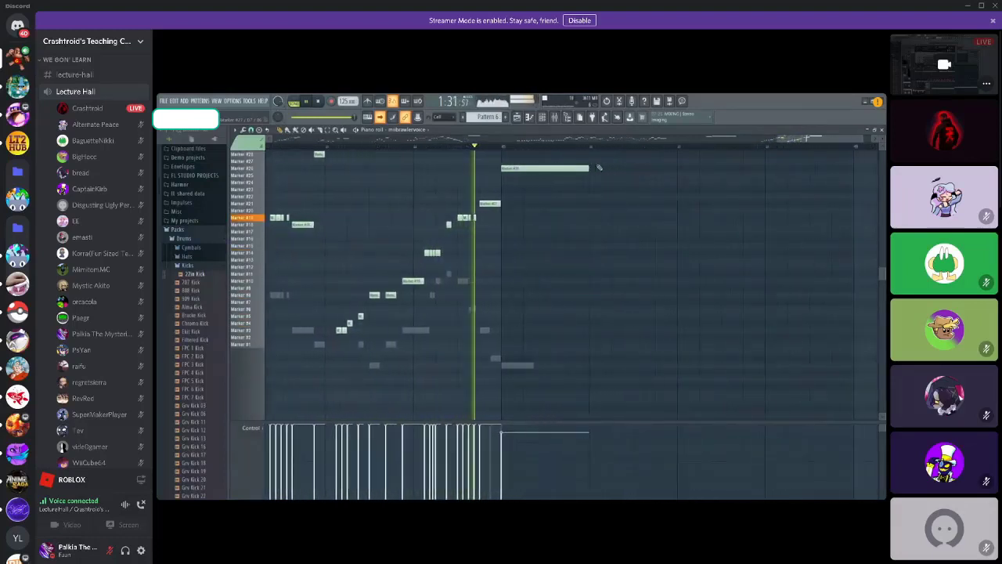
# - Stop playback and close the Pattern 6 piano roll, and solo track 4 in the playlist arrangement
pyautogui.click(319, 102)
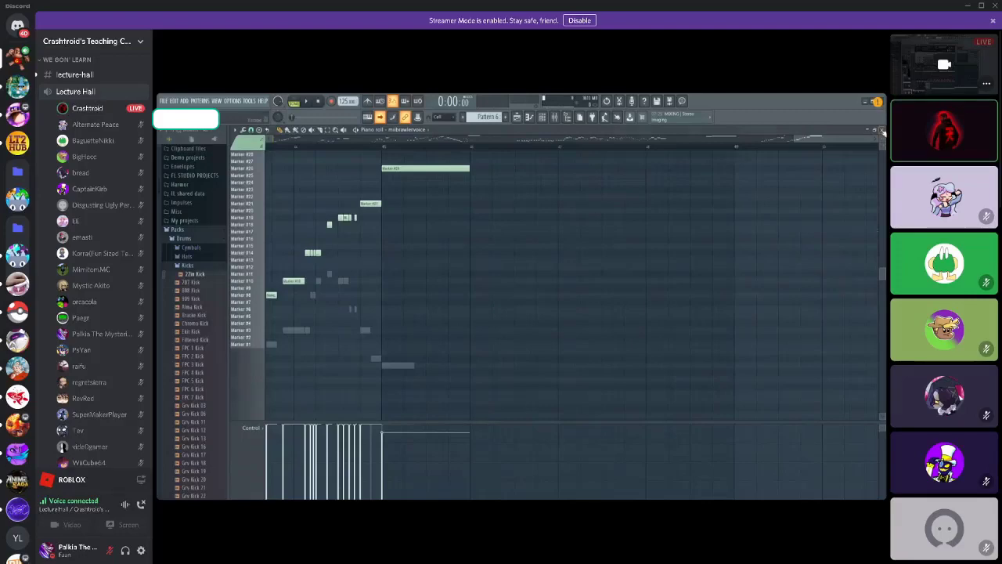
pyautogui.click(881, 130)
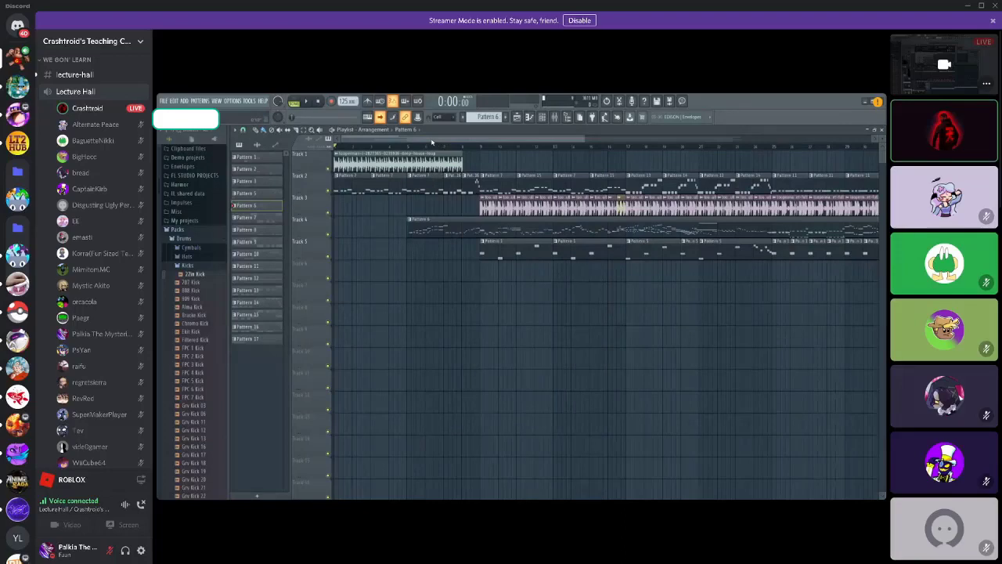
pyautogui.scroll(-3, 735, 153)
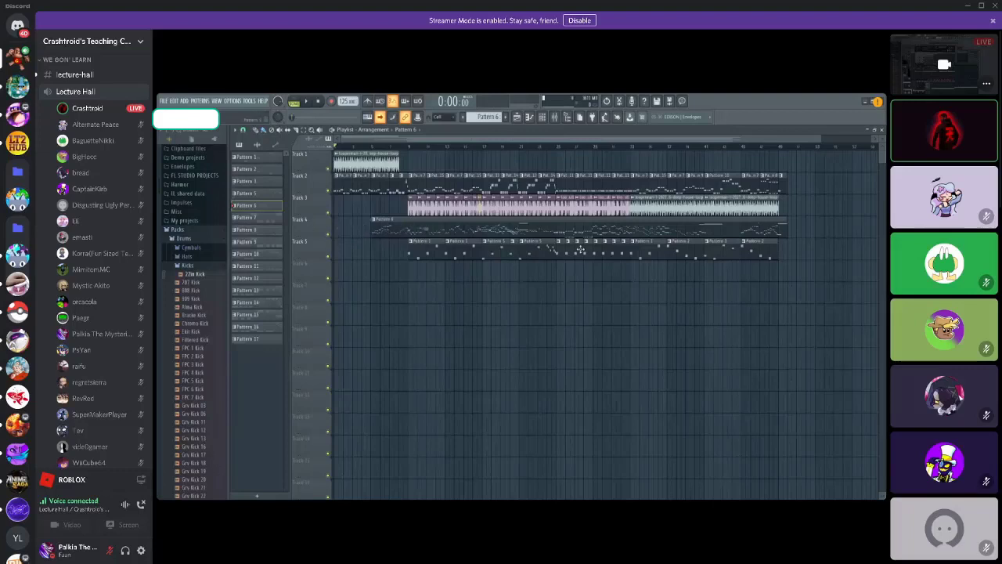
pyautogui.rightClick(327, 233)
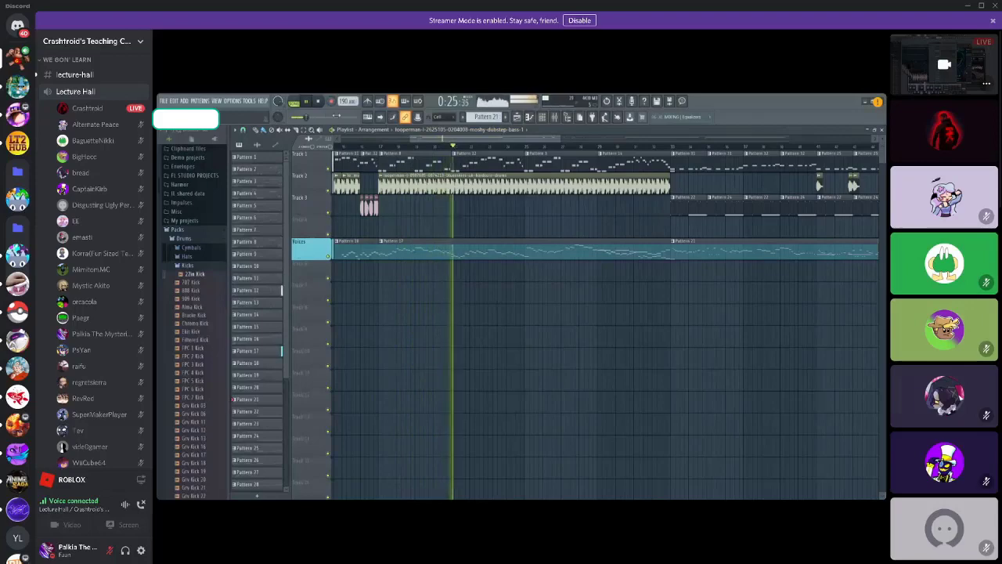
# - Stop the song and solo playlist track 3
pyautogui.click(319, 103)
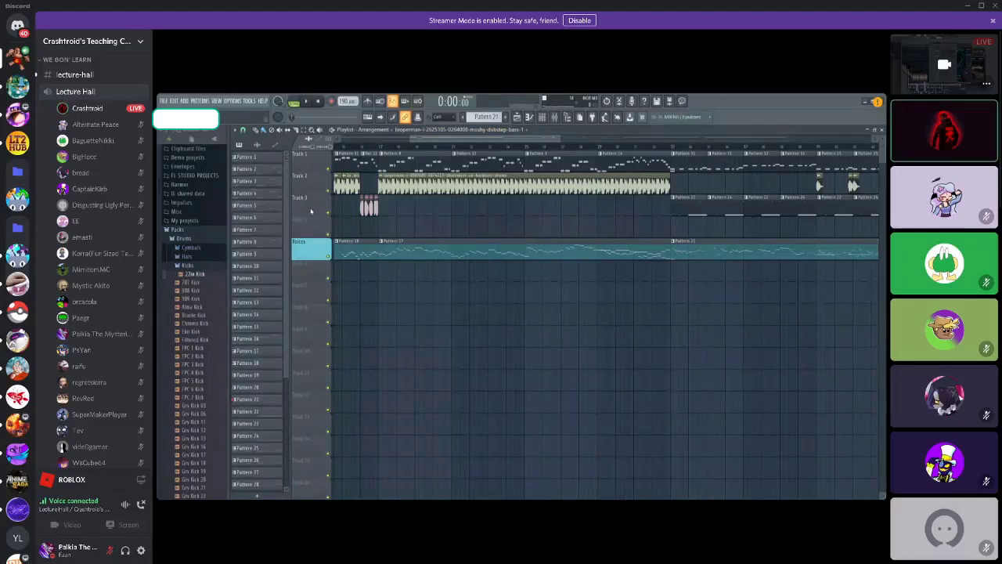
pyautogui.rightClick(327, 210)
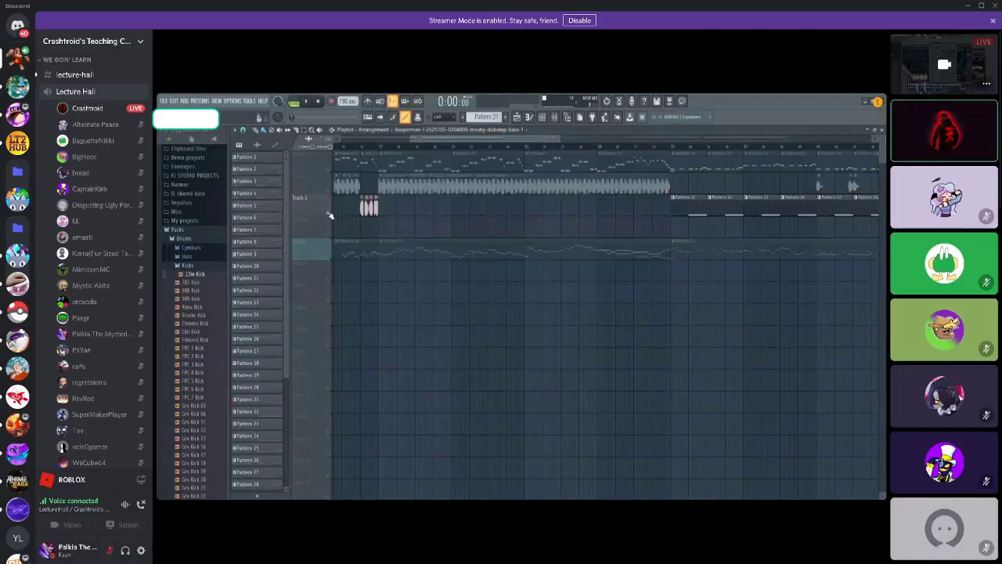
# - Bring up the mixer, return to the playlist and play the soloed track 3 clips
pyautogui.click(867, 134)
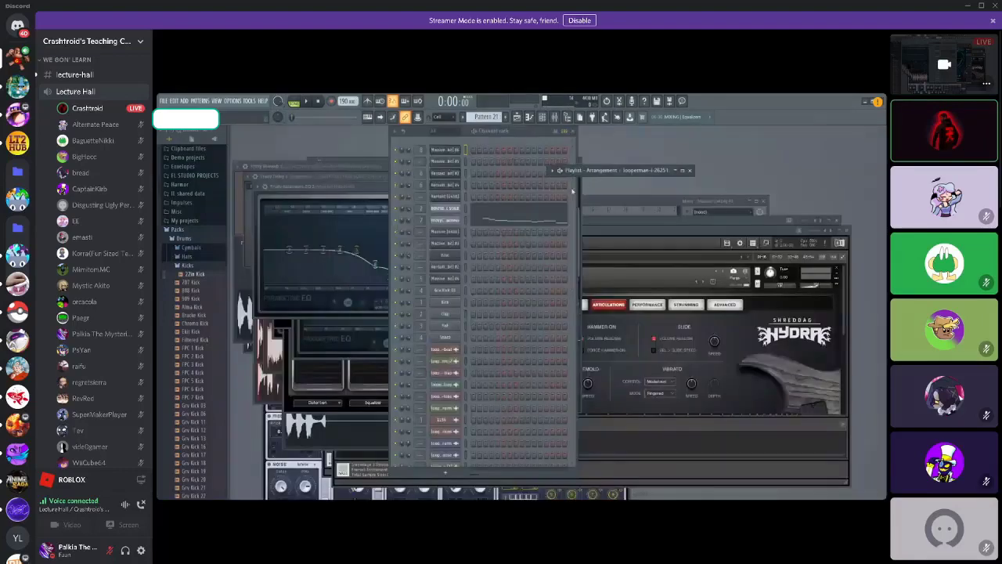
pyautogui.click(568, 118)
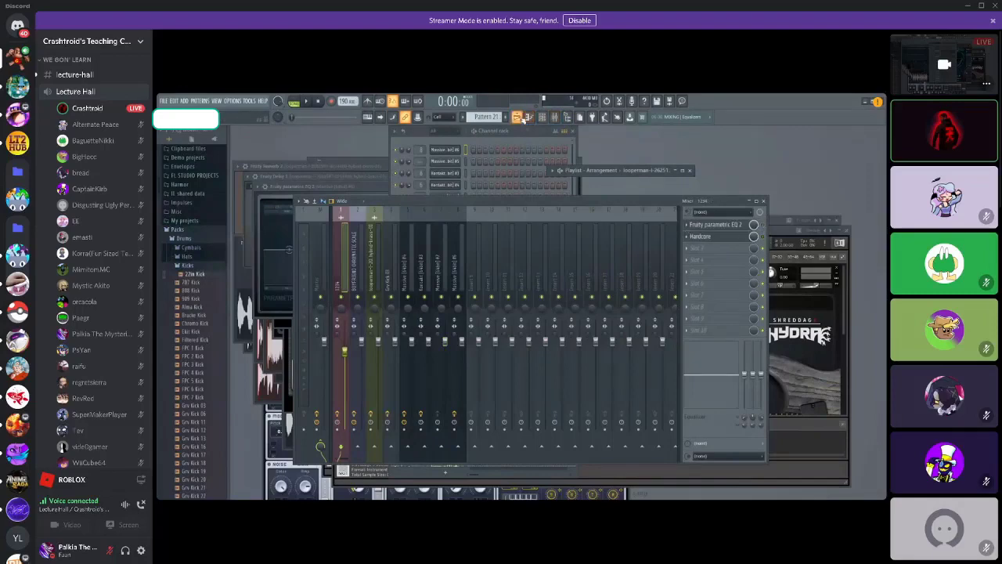
pyautogui.click(682, 170)
pyautogui.moveTo(481, 139); pyautogui.dragTo(459, 166)
pyautogui.click(467, 147)
pyautogui.press('space')
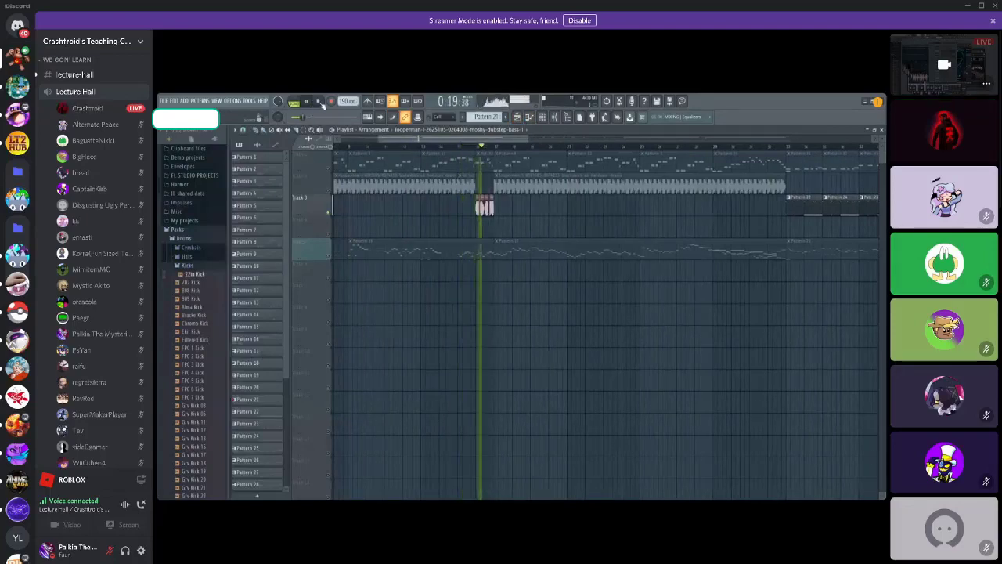
pyautogui.click(319, 102)
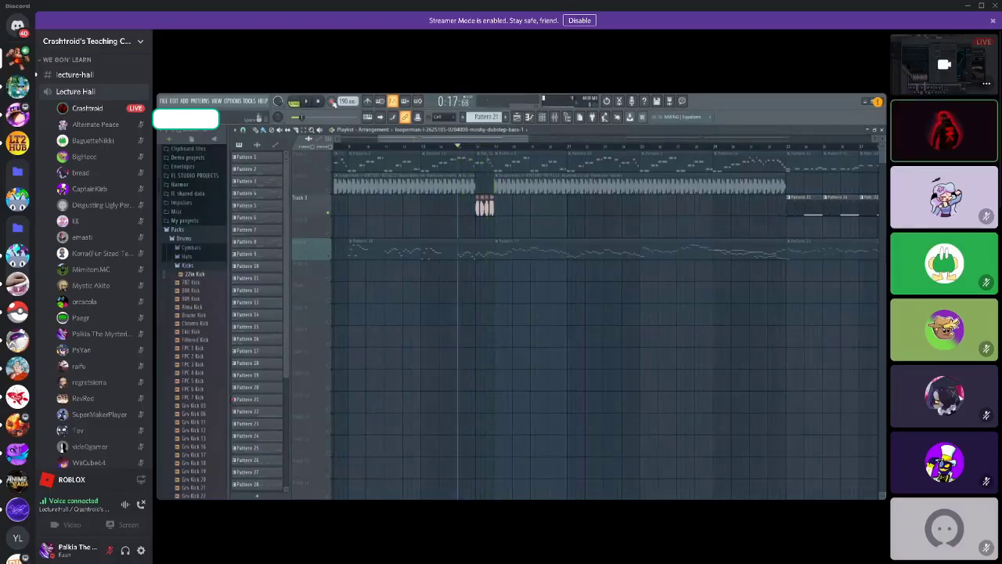
# - Replay the soloed track 3 clips from just before they start and stop the song
pyautogui.click(875, 130)
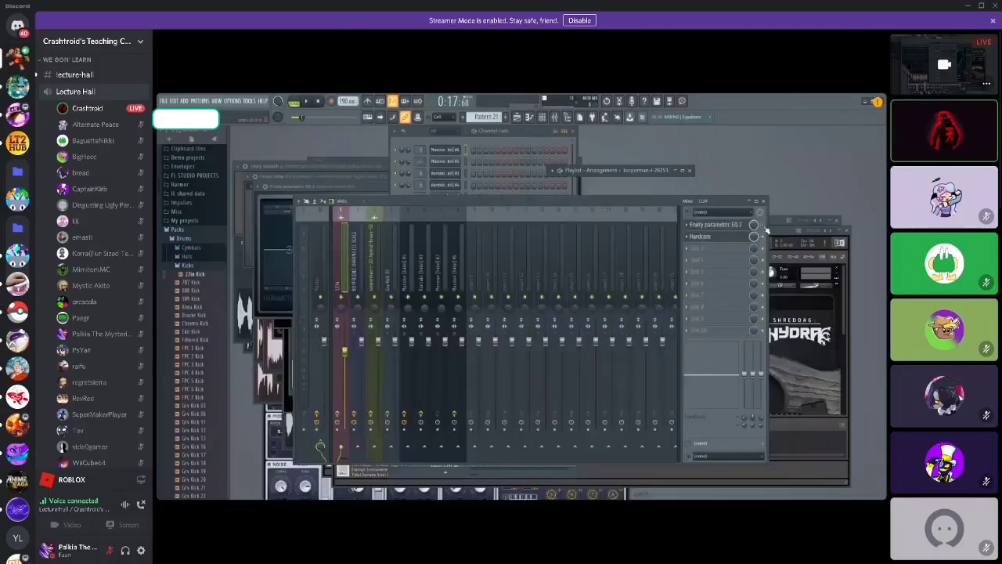
pyautogui.click(681, 169)
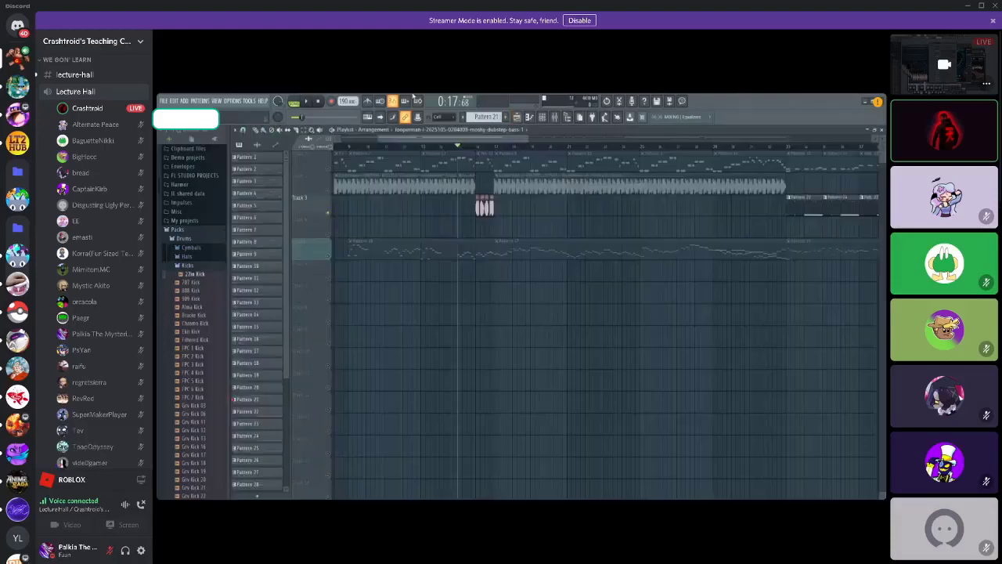
pyautogui.click(306, 101)
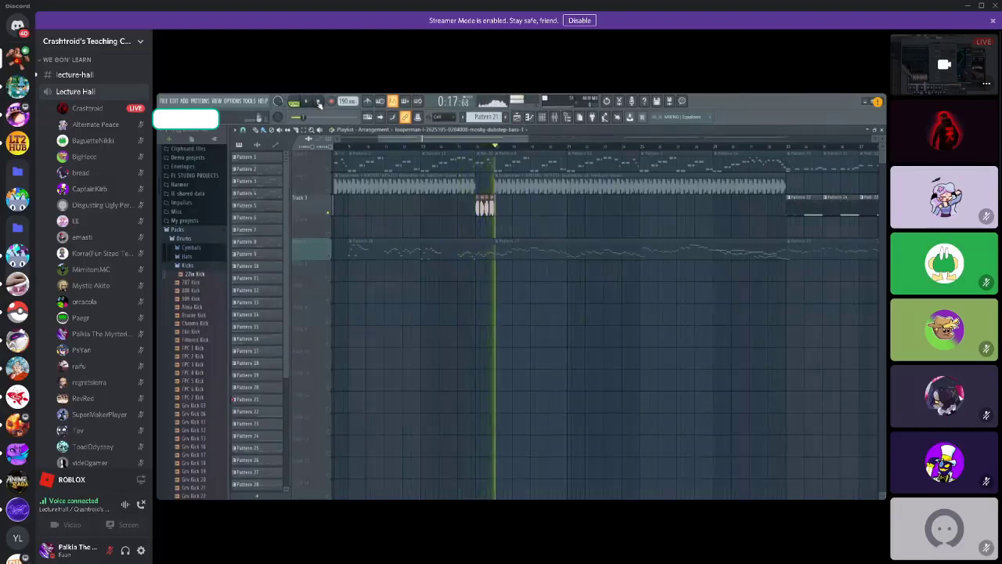
pyautogui.click(315, 101)
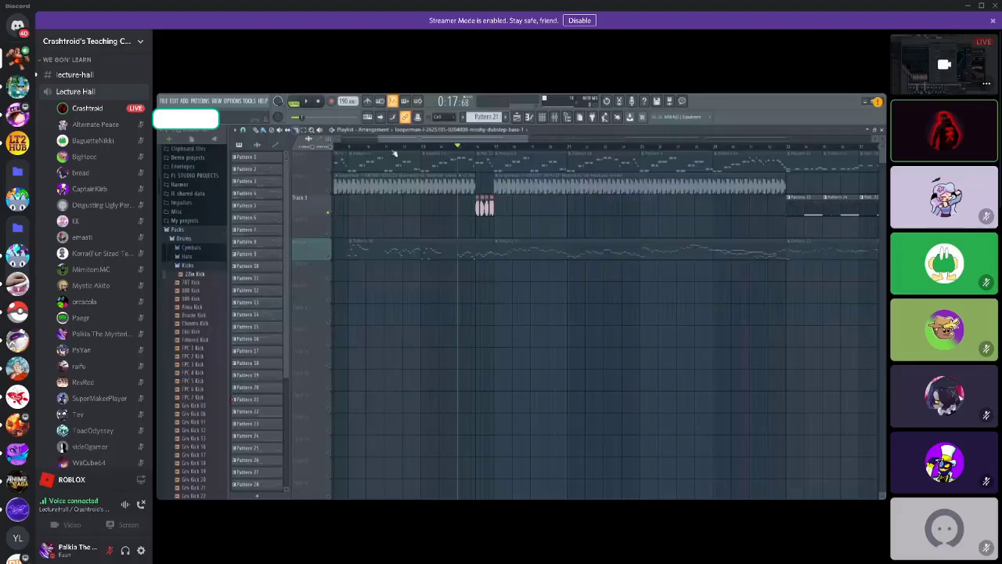
# - Play the arrangement with all tracks audible up to the section before the vocals' Pattern 21 clip, and stop
pyautogui.click(307, 102)
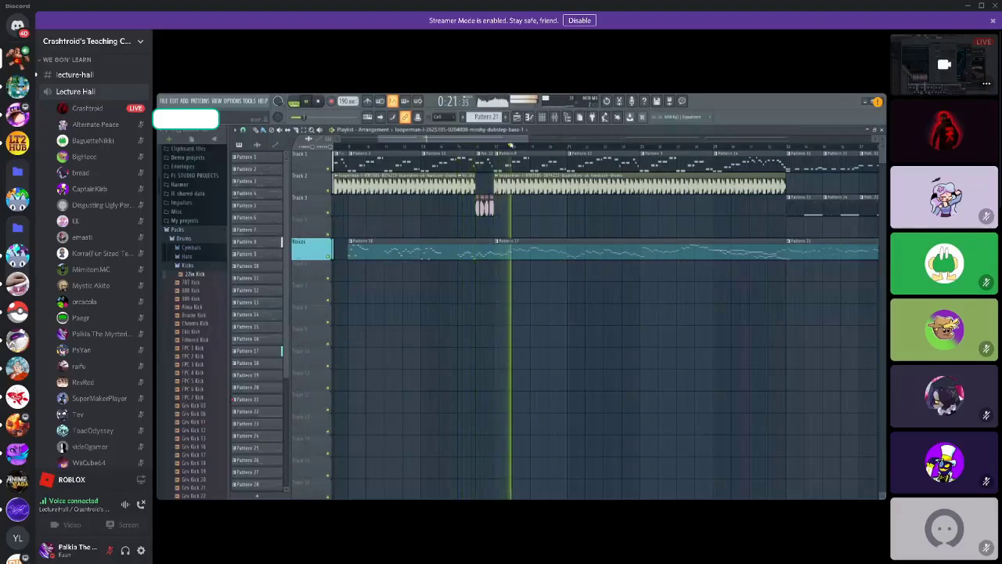
pyautogui.moveTo(532, 138); pyautogui.dragTo(564, 138)
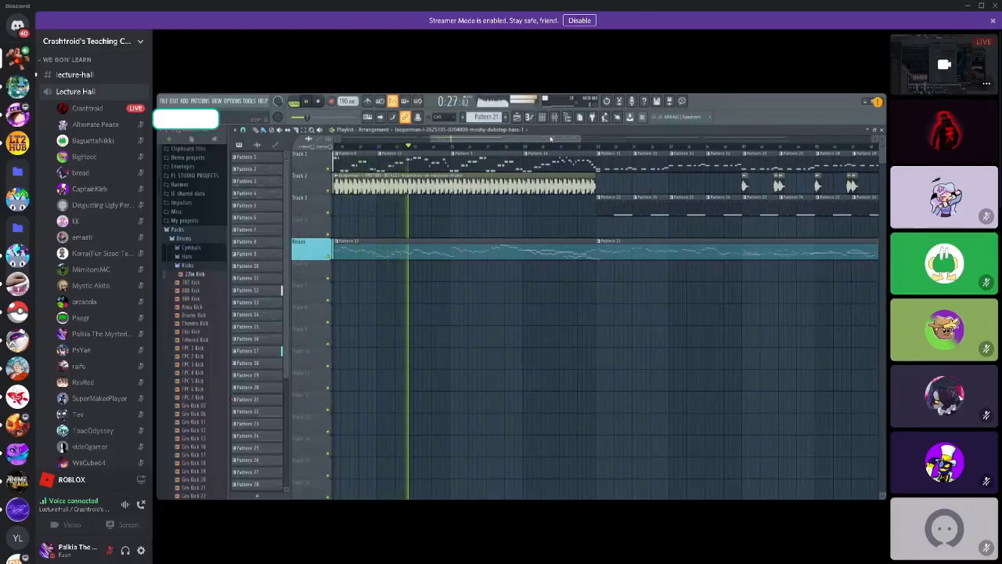
pyautogui.moveTo(550, 138); pyautogui.dragTo(661, 139)
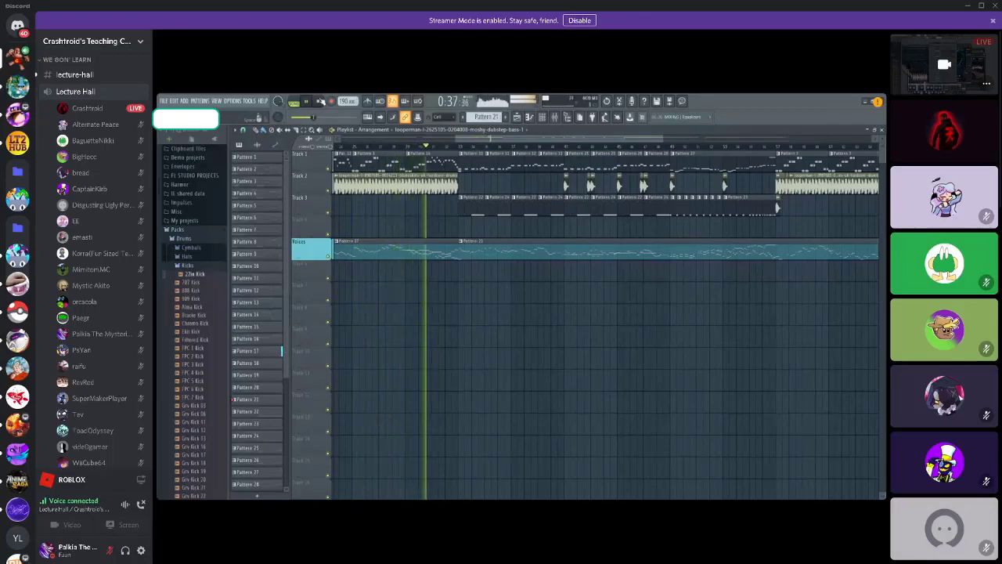
pyautogui.click(319, 101)
# - Open Pattern 17 in the piano roll and examine the BOYFRIEND CHROMATIC SCALE and trickyChromaticMadness vocal notes
pyautogui.doubleClick(246, 350)
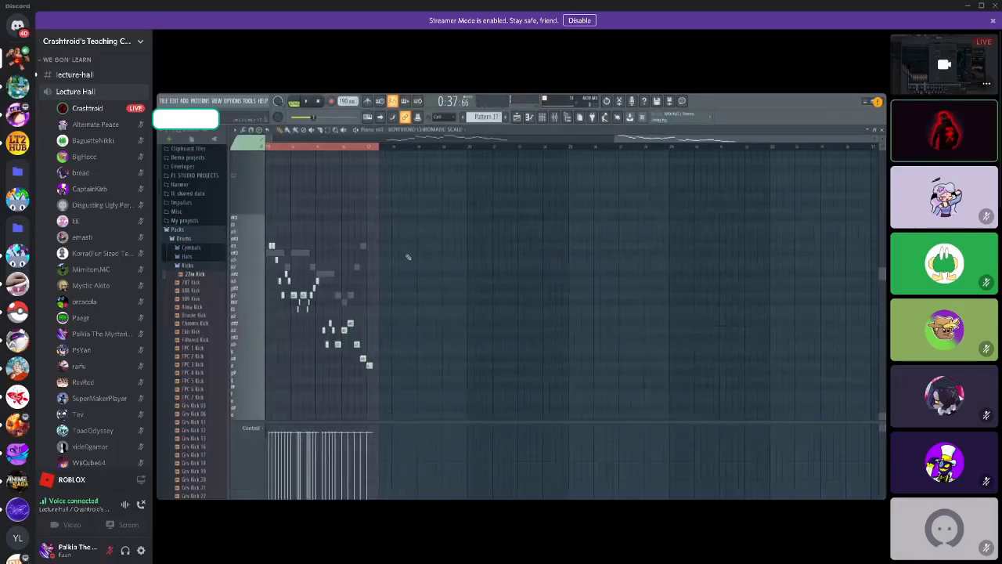
pyautogui.scroll(5, 470, 266)
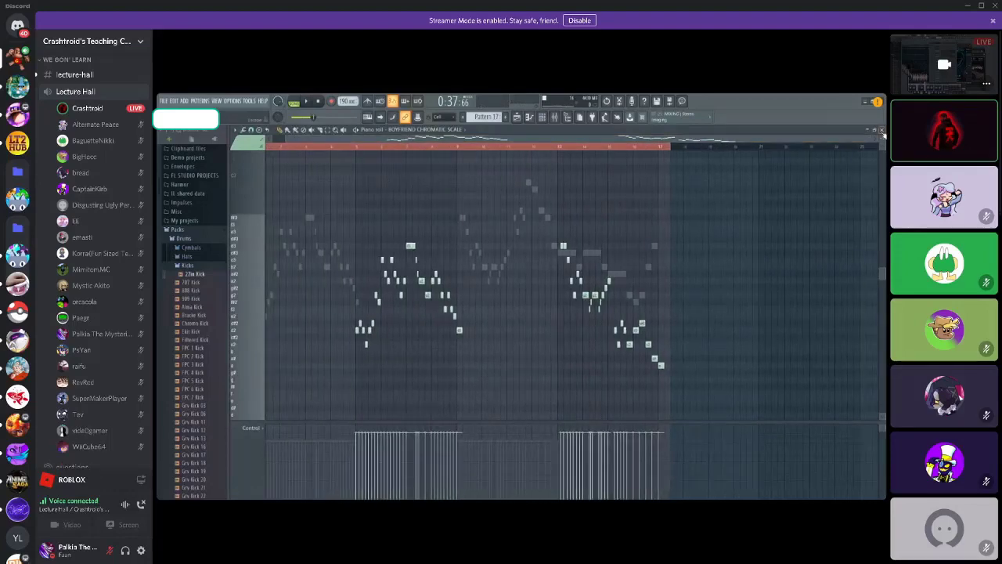
pyautogui.press('F6')
pyautogui.click(475, 227)
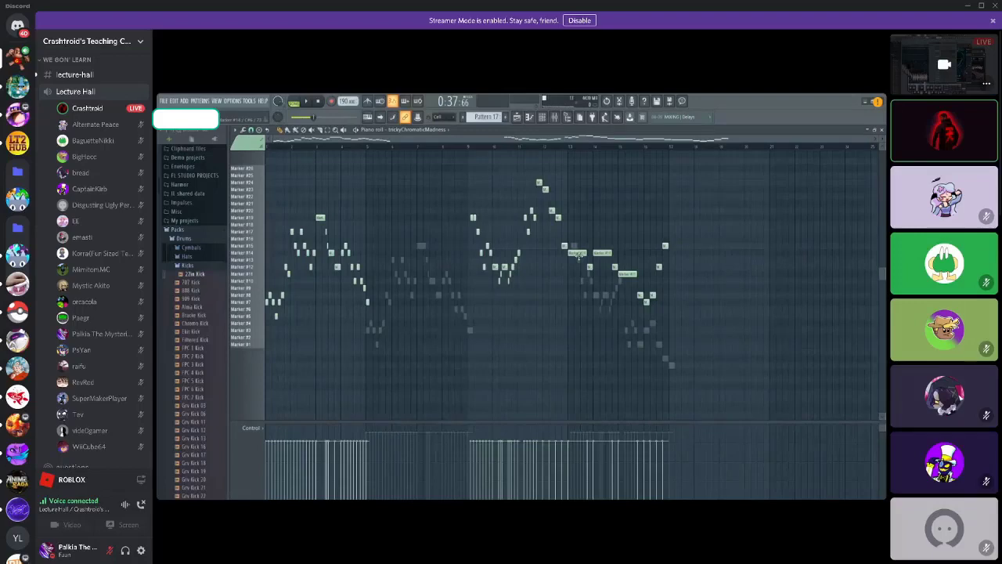
pyautogui.click(578, 254)
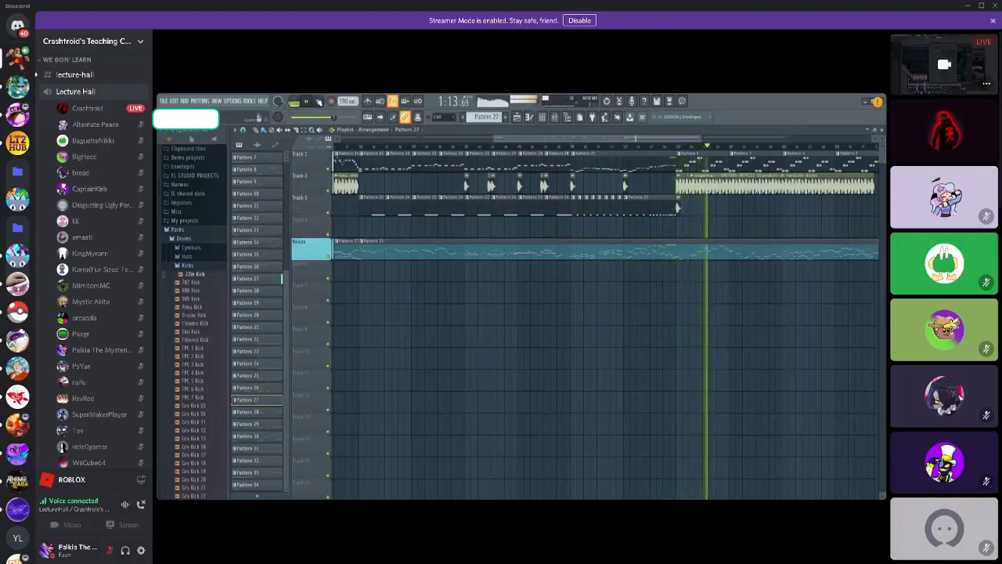
# - Follow the arrangement to its final section and inspect Pattern 27's notes in the piano roll and channel rack
pyautogui.hscroll(5, 543, 205)
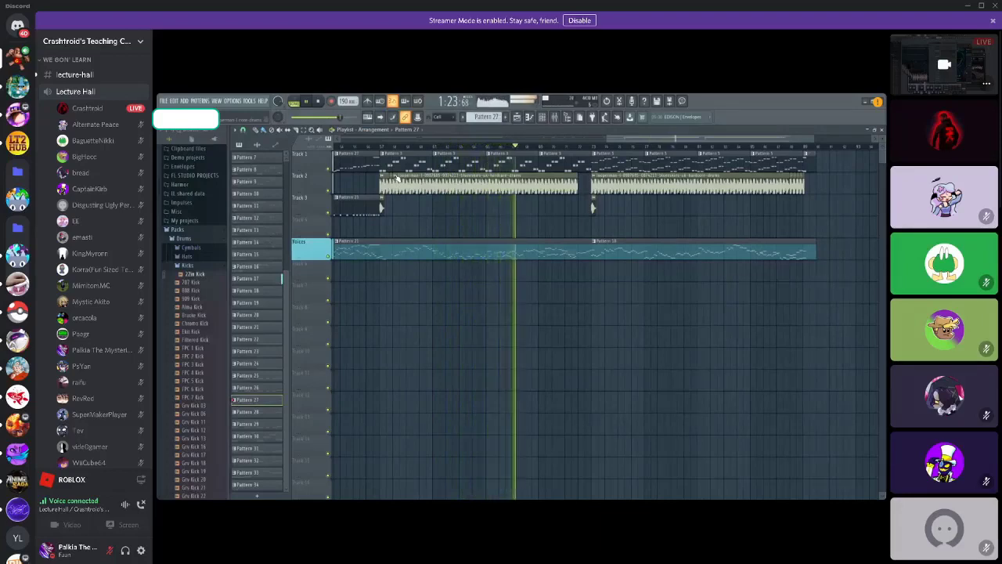
pyautogui.doubleClick(405, 162)
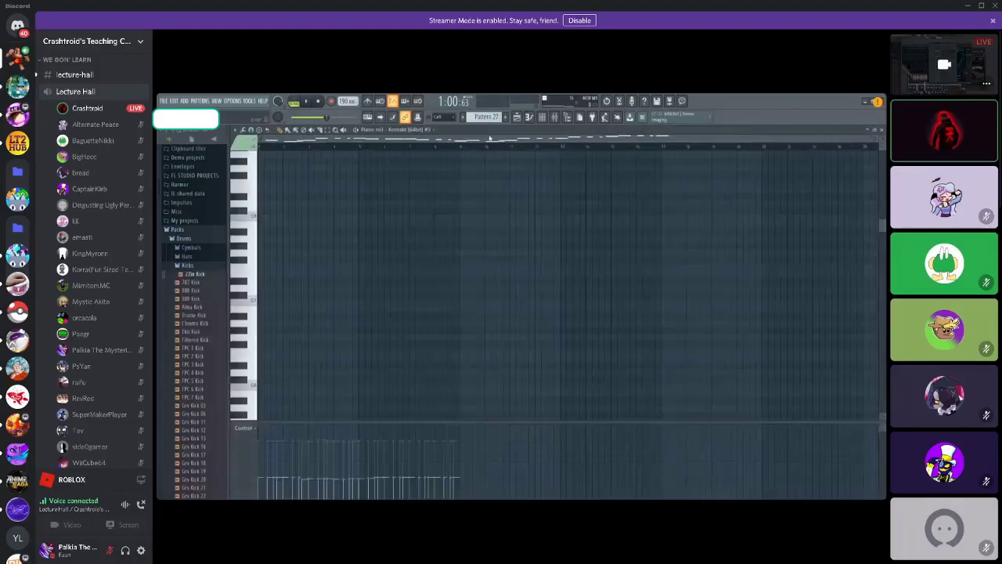
pyautogui.press('F7')
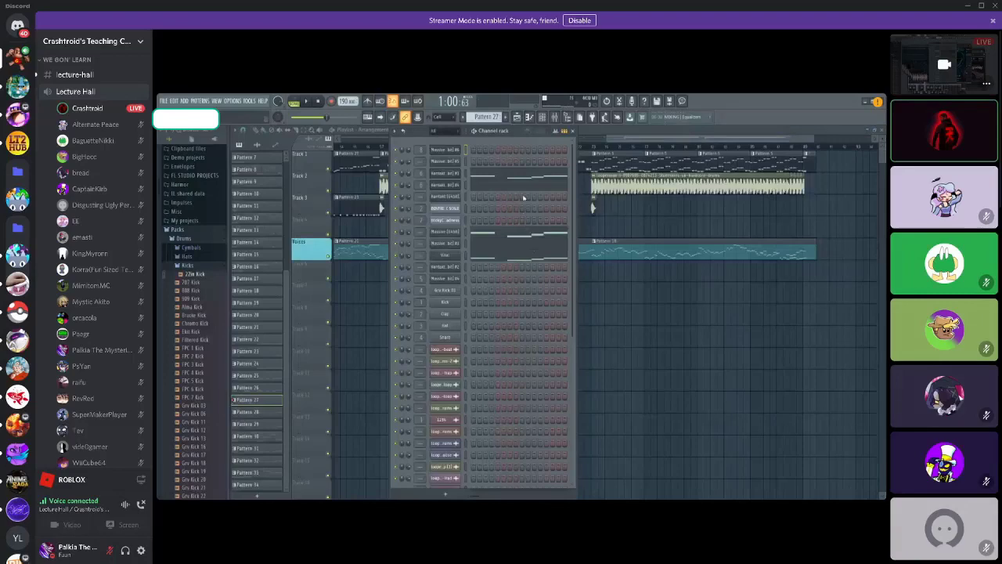
pyautogui.press('F6')
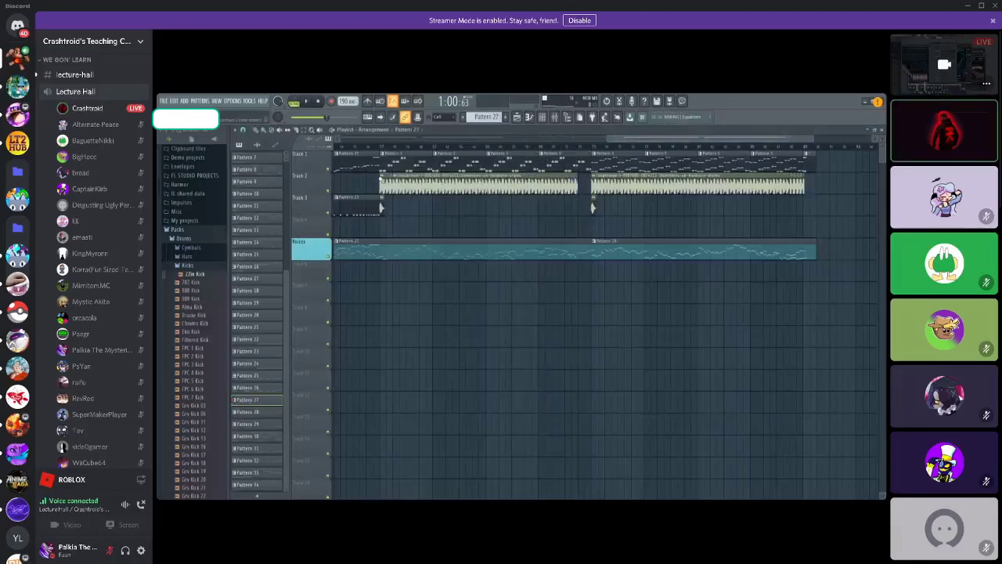
pyautogui.press('F7')
pyautogui.press('F7')
pyautogui.press('F6')
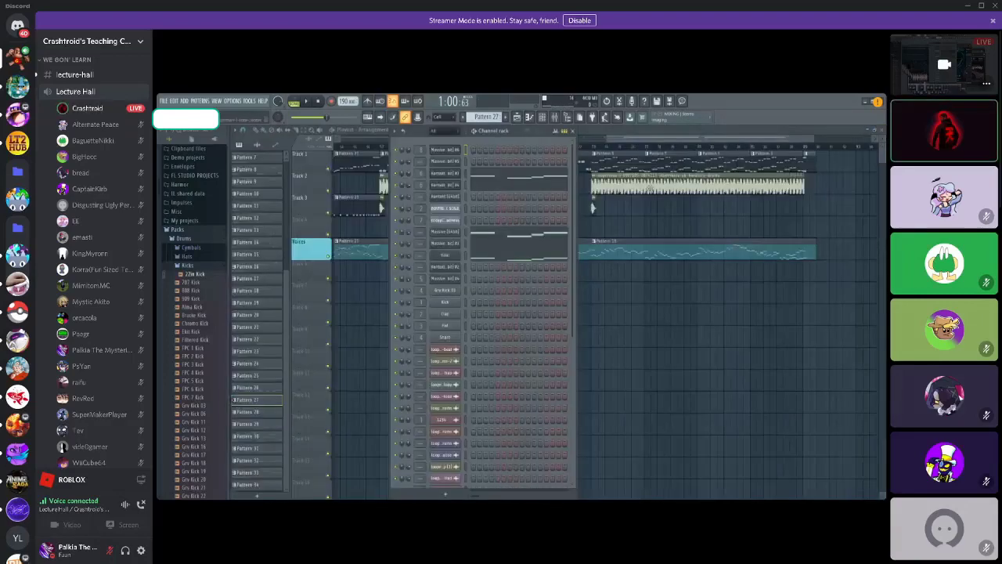
pyautogui.press('F6')
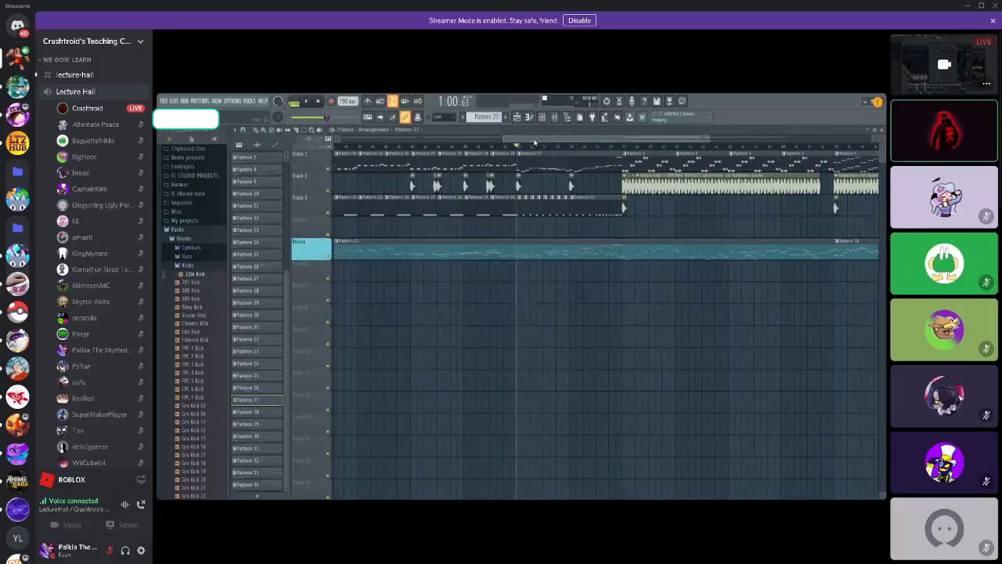
# - Examine the BOYFRIEND CHROMATIC SCALE and trickyChromaticMadness vocal notes of Pattern 21 in the piano roll
pyautogui.press('F7')
pyautogui.scroll(-5, 476, 164)
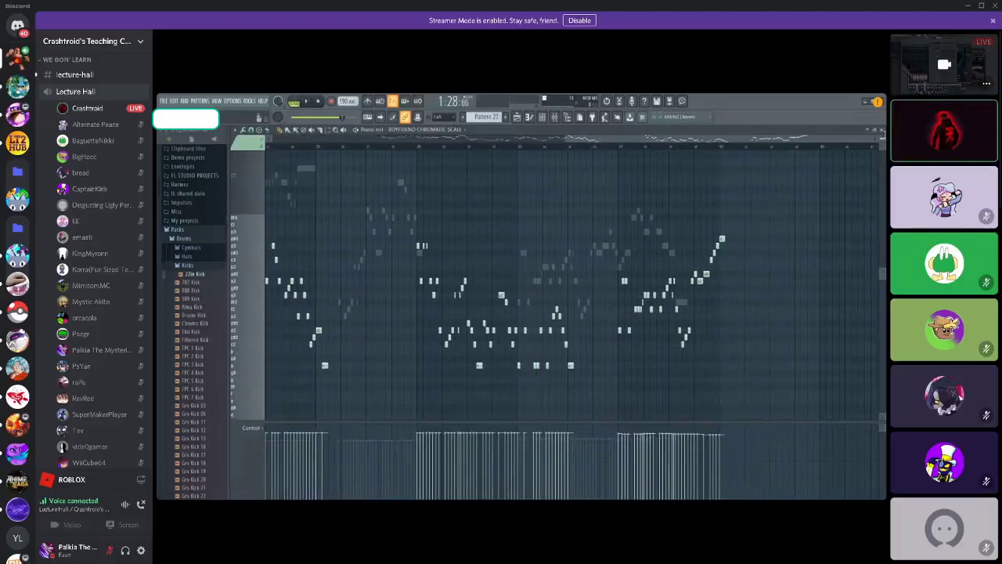
pyautogui.click(485, 116)
pyautogui.click(458, 144)
pyautogui.hscroll(5, 459, 143)
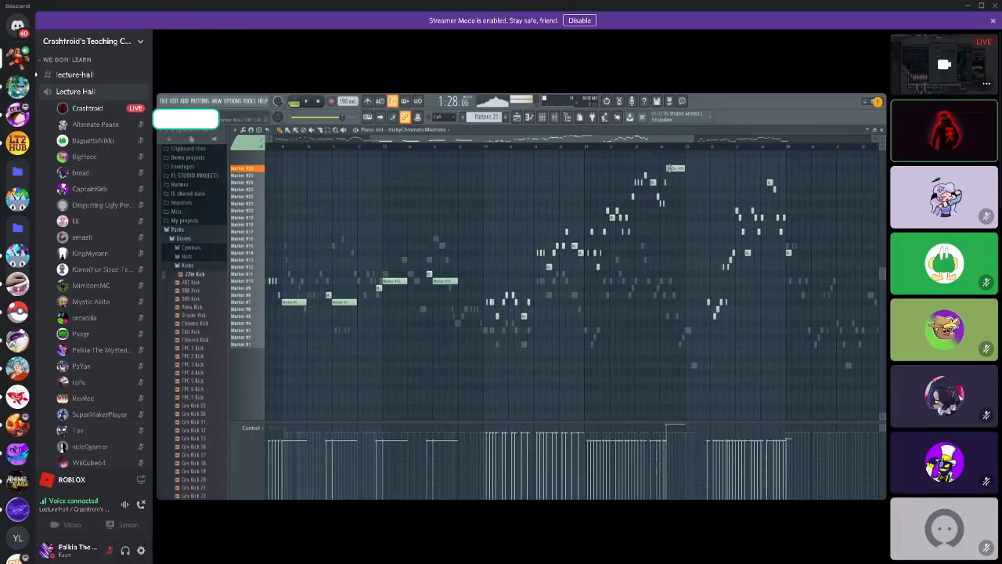
# - Play the arrangement from just before the last drum sections to its end, following Pattern 21's vocal notes in the piano roll, and stop
pyautogui.click(516, 117)
pyautogui.click(631, 148)
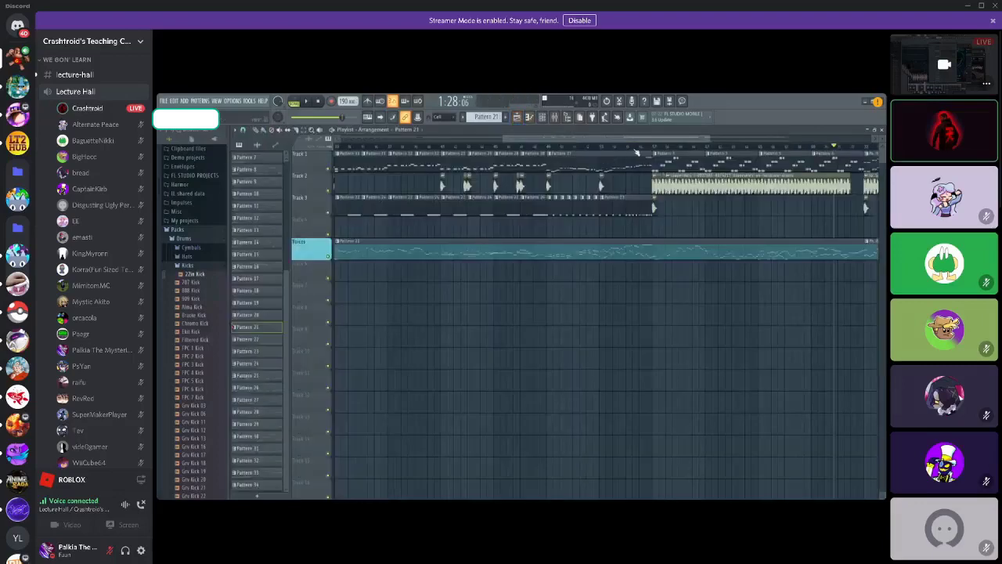
pyautogui.press('space')
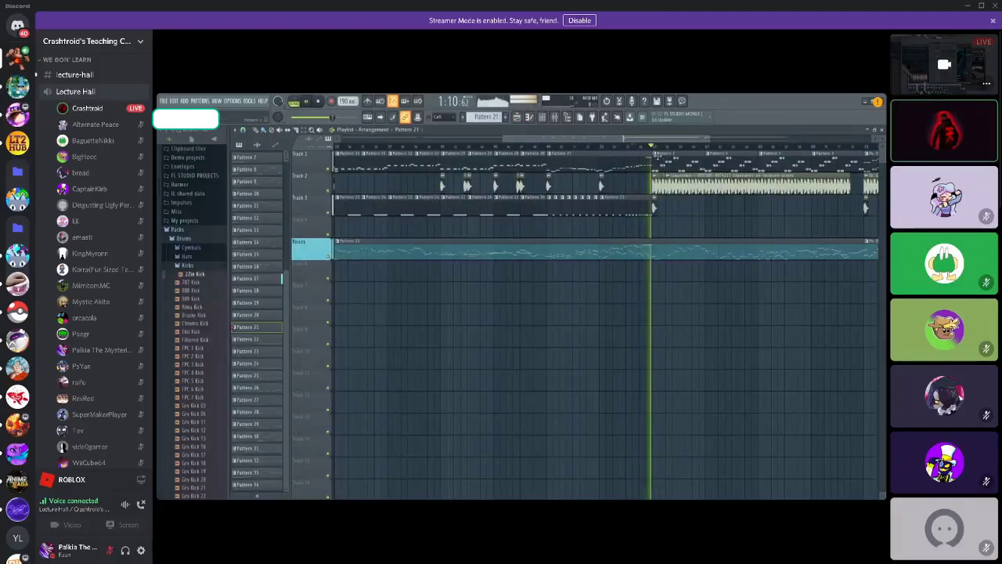
pyautogui.press('F7')
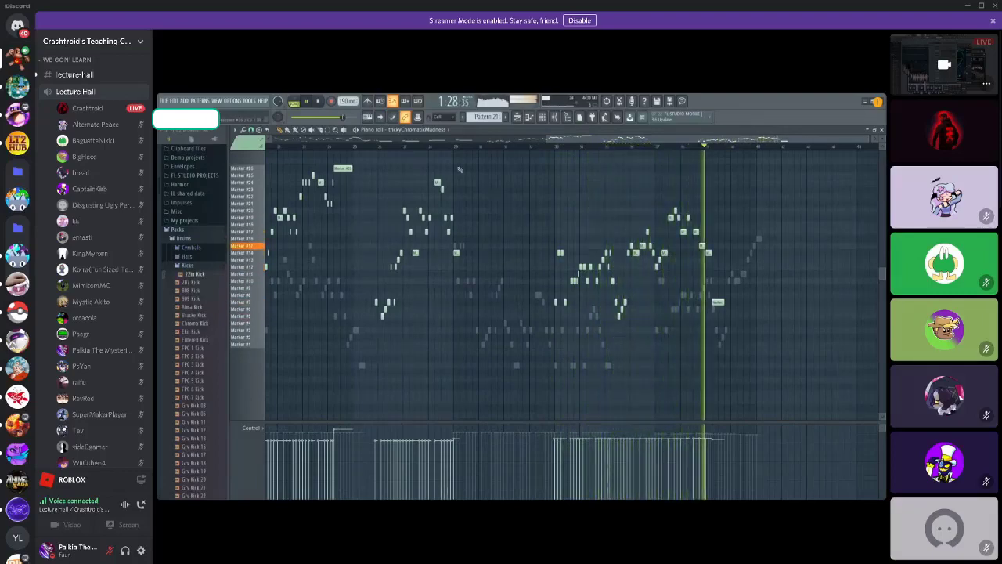
pyautogui.press('F7')
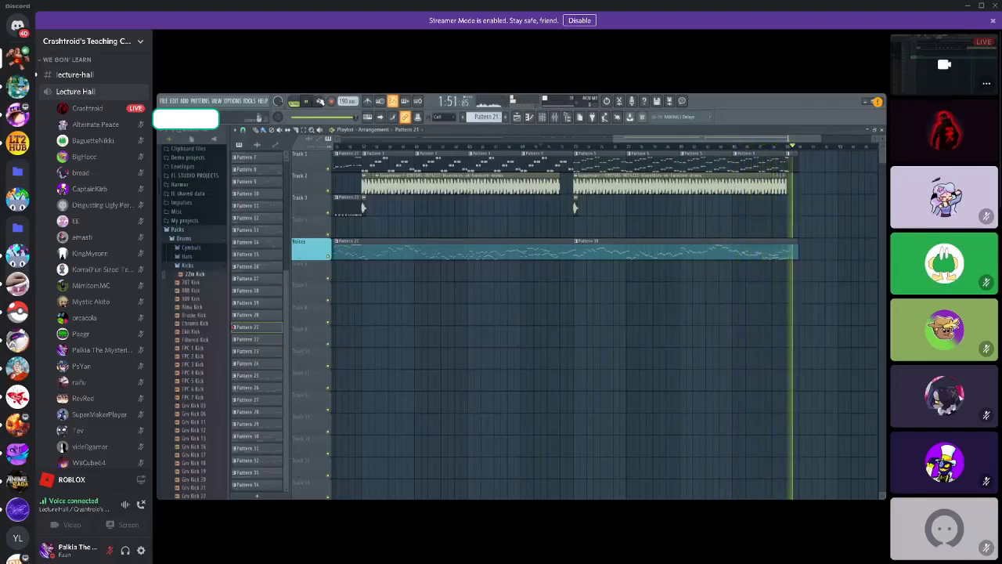
pyautogui.click(319, 102)
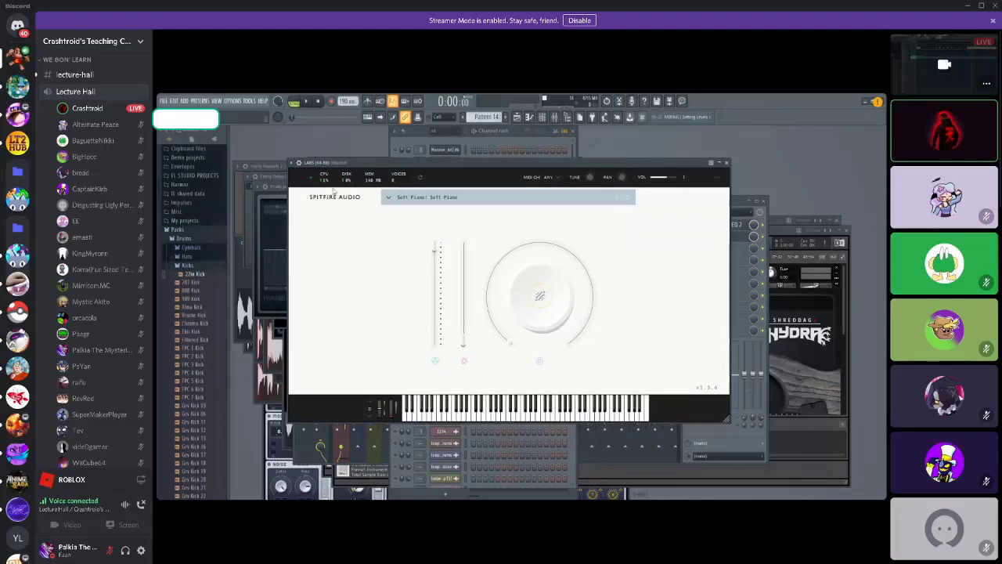
# - Filter the LABS preset browser by instrument types including Keys, Synth, Guitar, Electric Guitar, Vocals and Brass, and close the plugin
pyautogui.click(427, 200)
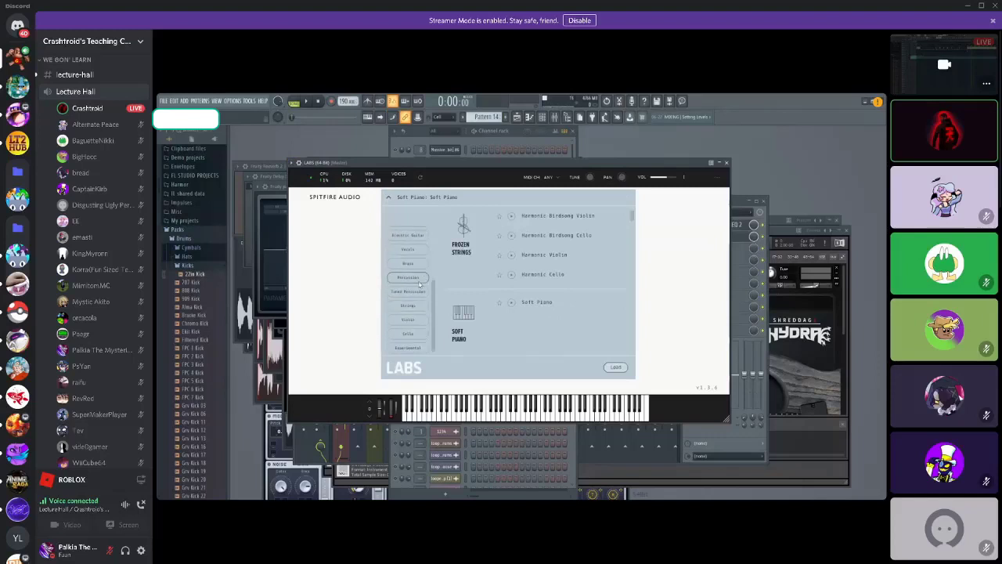
pyautogui.click(407, 295)
pyautogui.scroll(3, 420, 244)
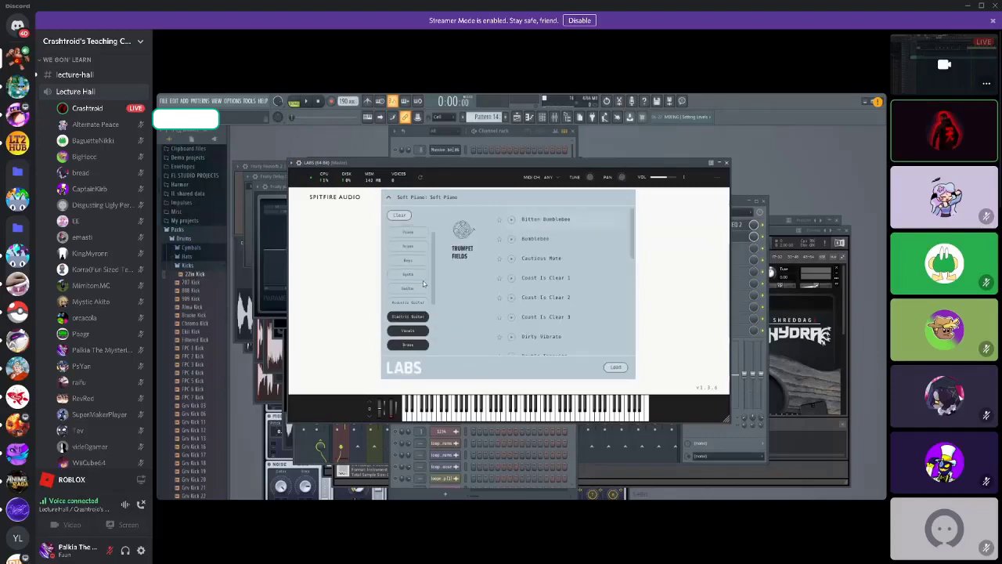
pyautogui.click(415, 245)
pyautogui.click(417, 260)
pyautogui.click(419, 274)
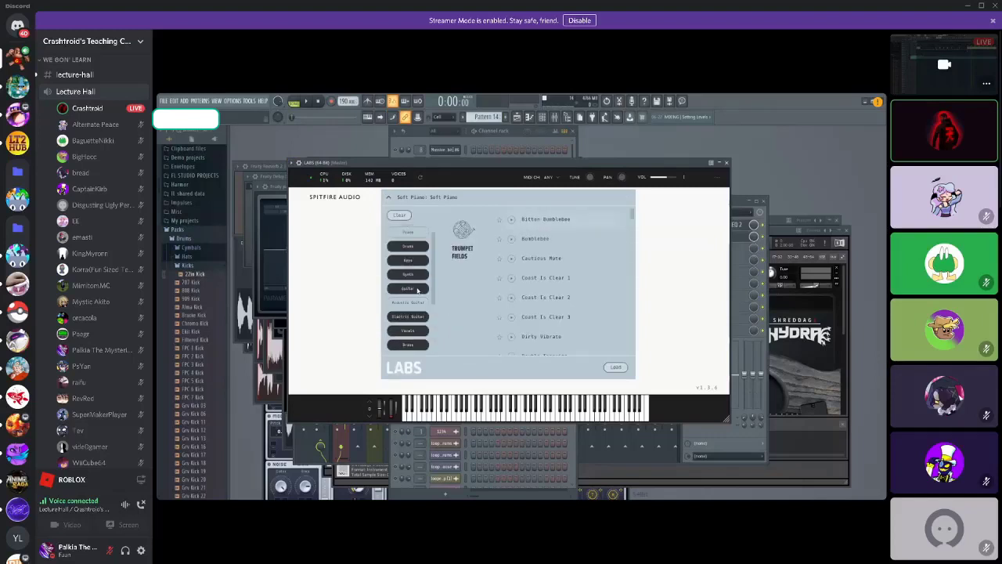
pyautogui.scroll(-4, 414, 290)
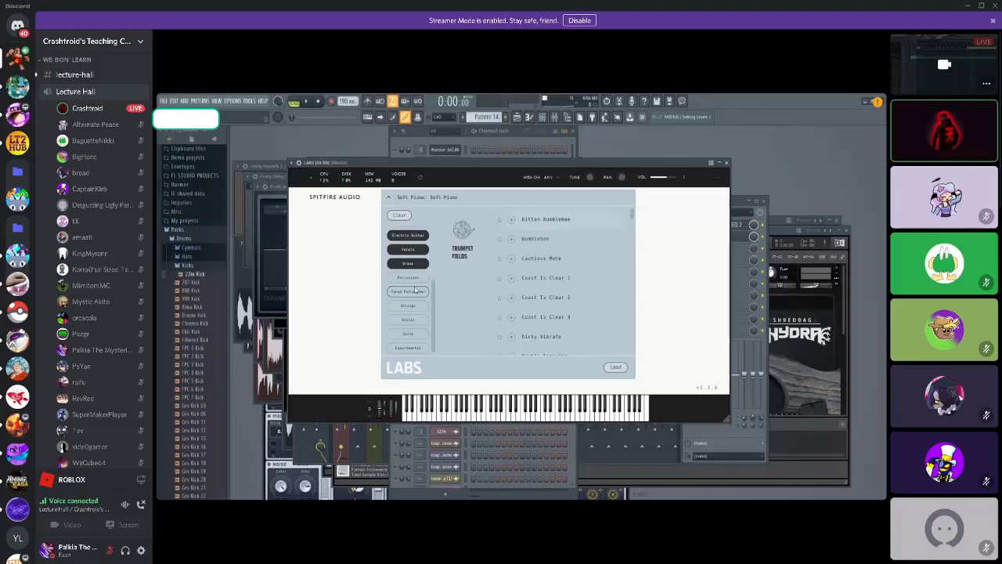
pyautogui.click(726, 162)
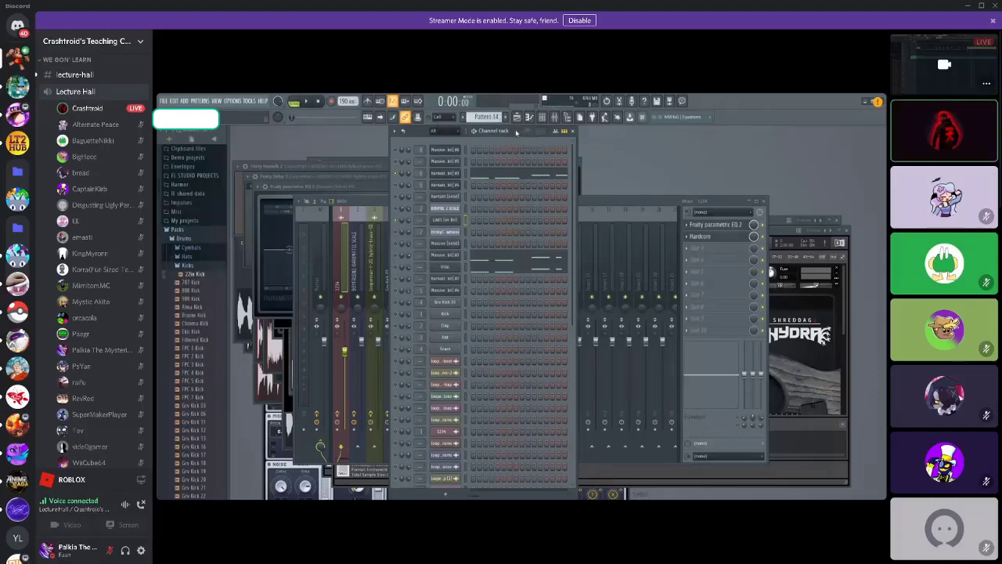
# - Add a dvs saxophone channel to Pattern 14 and audition its notes from the piano roll keyboard
pyautogui.click(448, 162)
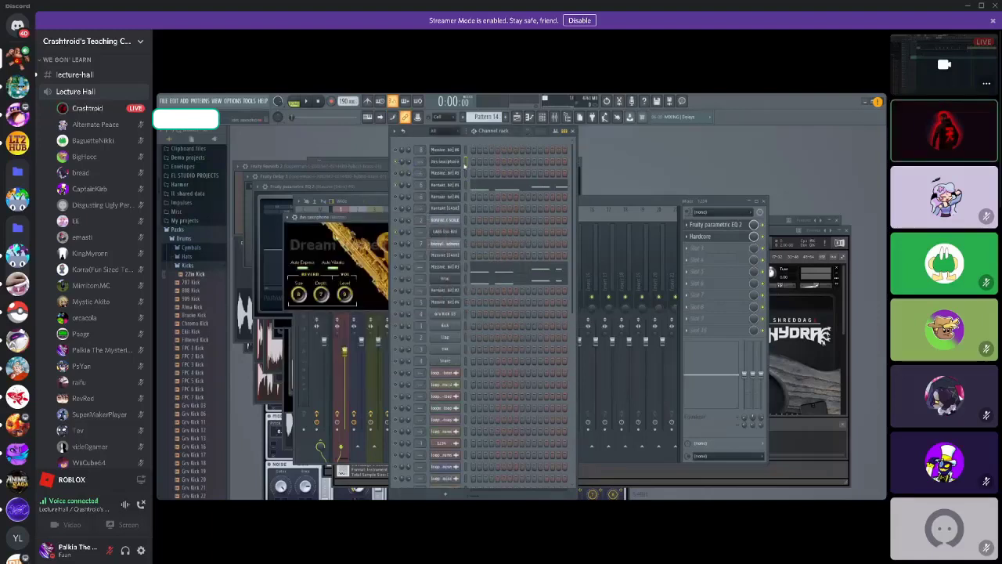
pyautogui.press('F7')
pyautogui.moveTo(249, 238)
pyautogui.mouseDown()
pyautogui.moveTo(259, 166)
pyautogui.moveTo(262, 316)
pyautogui.moveTo(249, 267)
pyautogui.mouseUp()
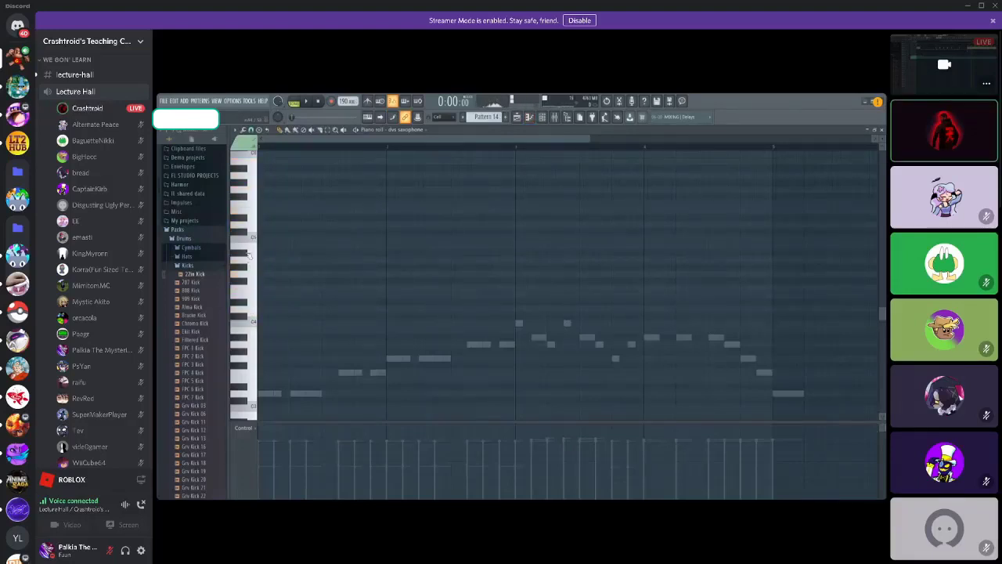
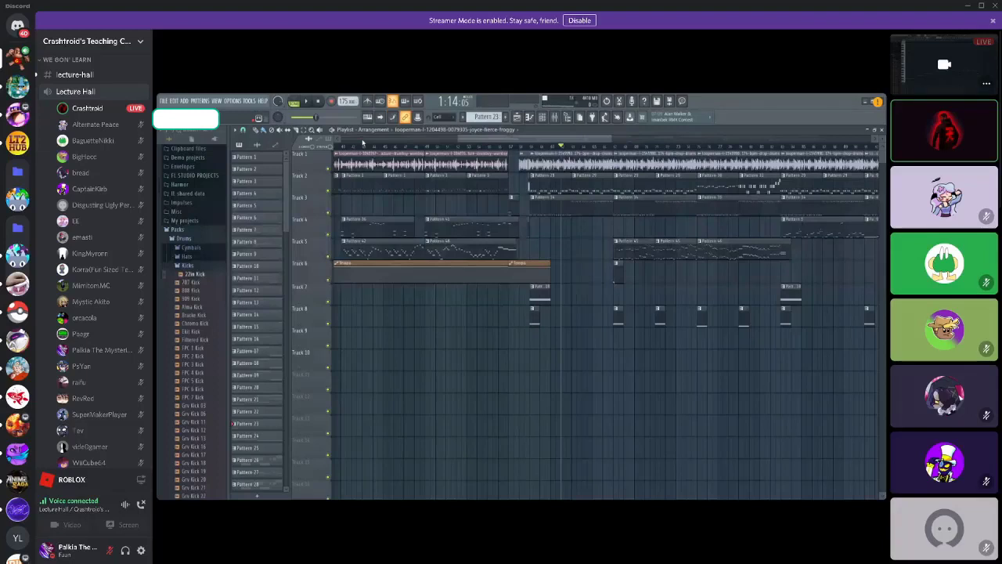
# - Open the settings of the Tempo automation clip on Track 11 from the playlist and close them
pyautogui.scroll(-3, 362, 142)
pyautogui.click(413, 147)
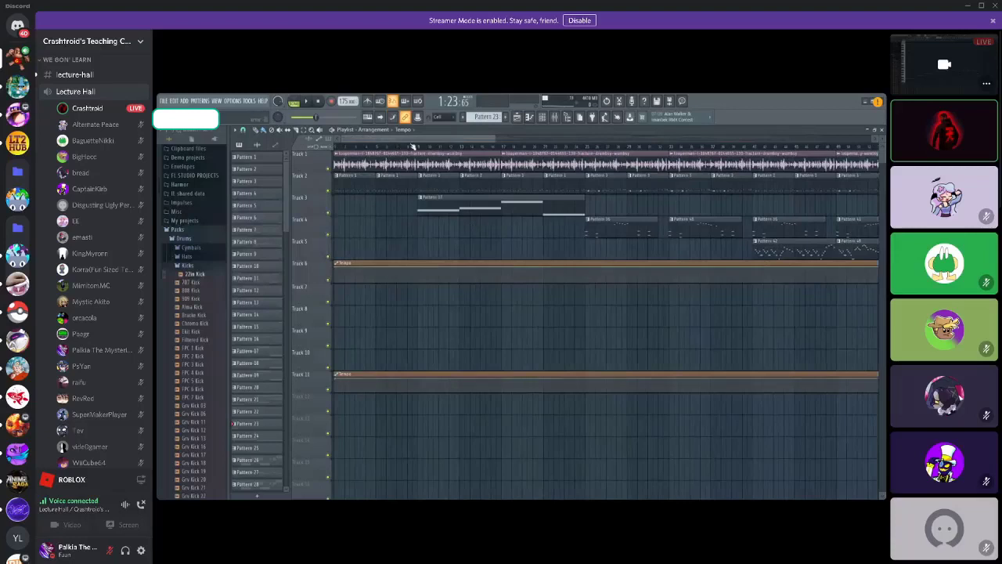
pyautogui.scroll(-3, 489, 313)
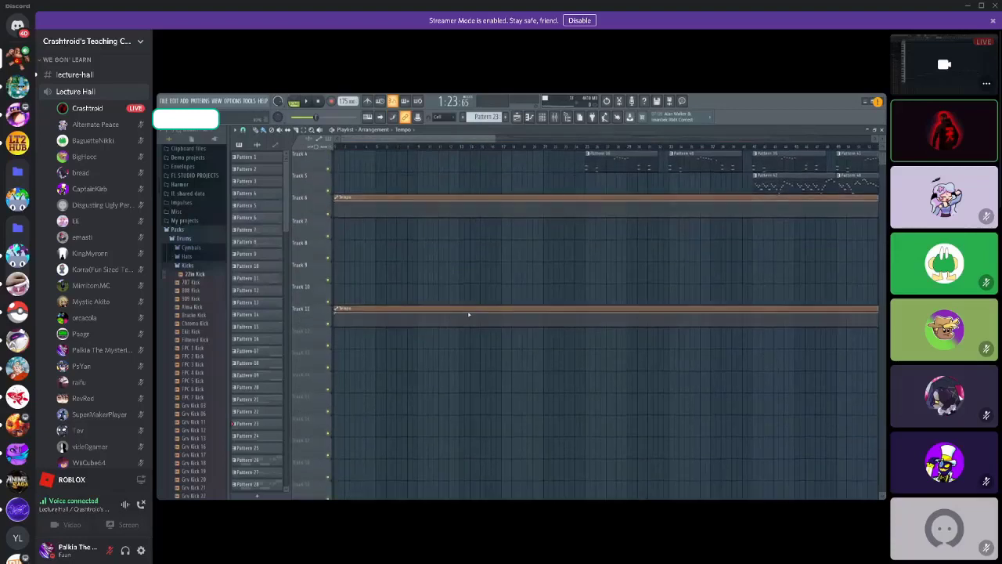
pyautogui.click(477, 314)
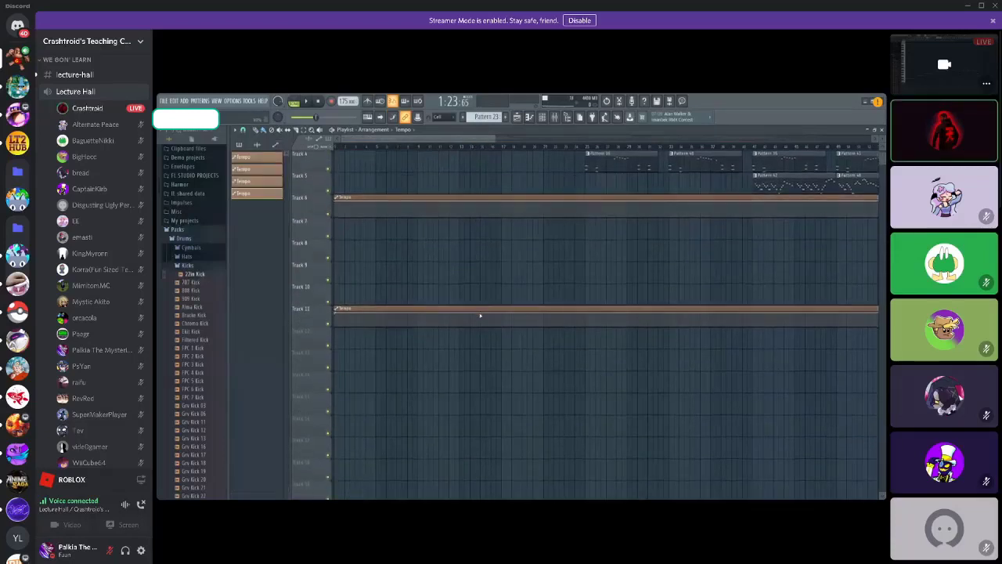
pyautogui.doubleClick(480, 315)
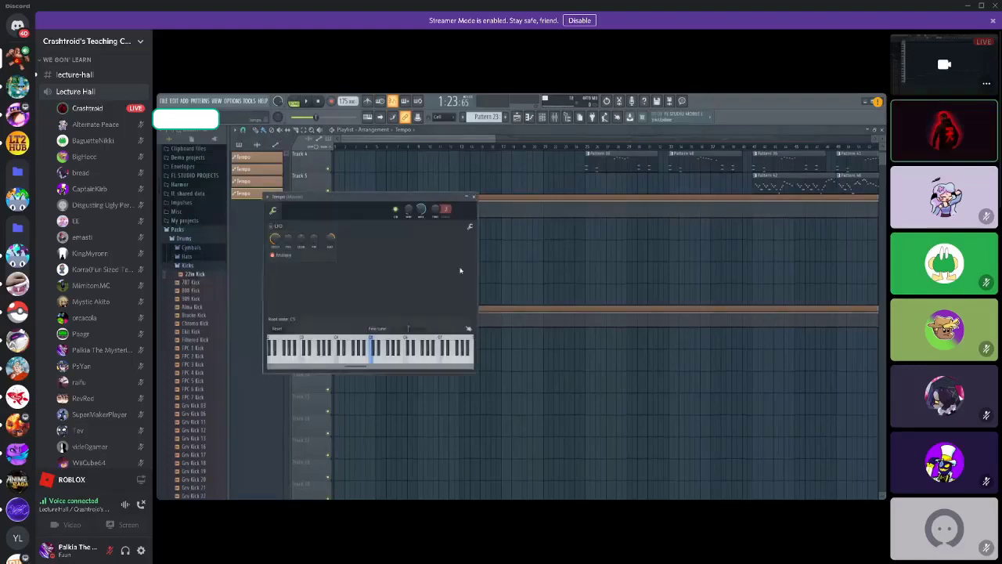
pyautogui.click(473, 197)
pyautogui.scroll(-2, 652, 314)
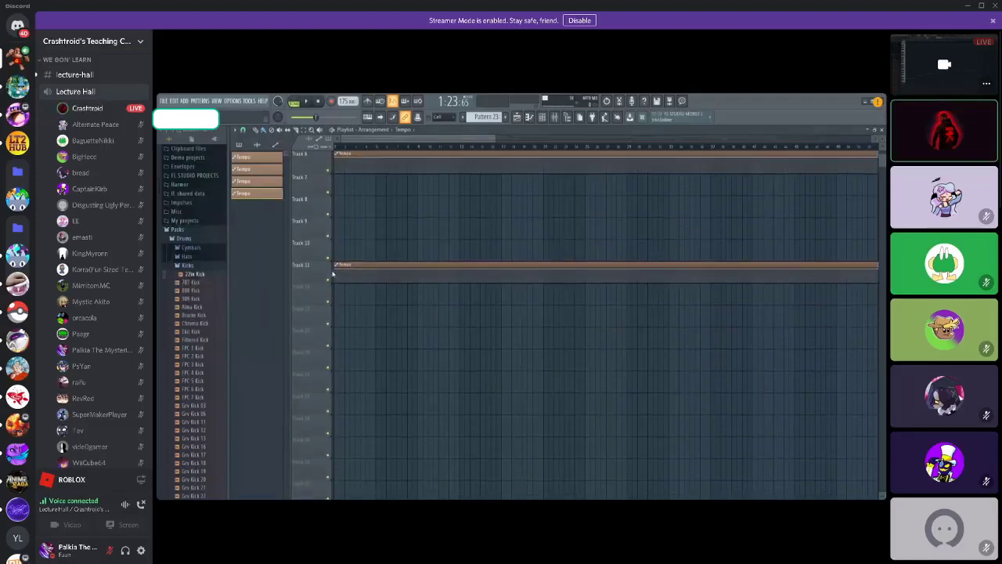
# - Try shaping a tempo drop in the Track 11 Tempo automation clip by adding and lowering control points, and delete the clip
pyautogui.moveTo(356, 277); pyautogui.dragTo(614, 270)
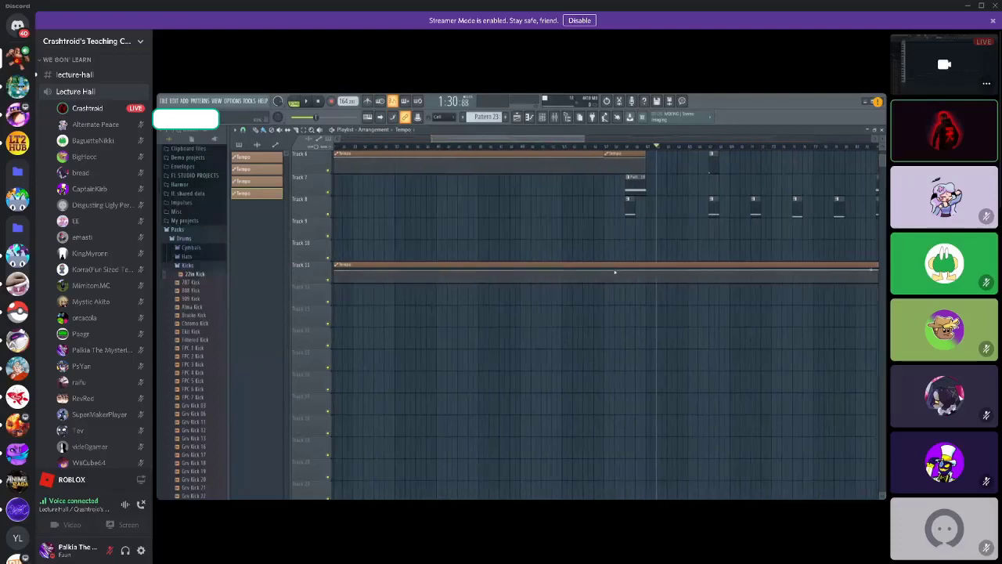
pyautogui.rightClick(562, 270)
pyautogui.moveTo(610, 271); pyautogui.dragTo(588, 277)
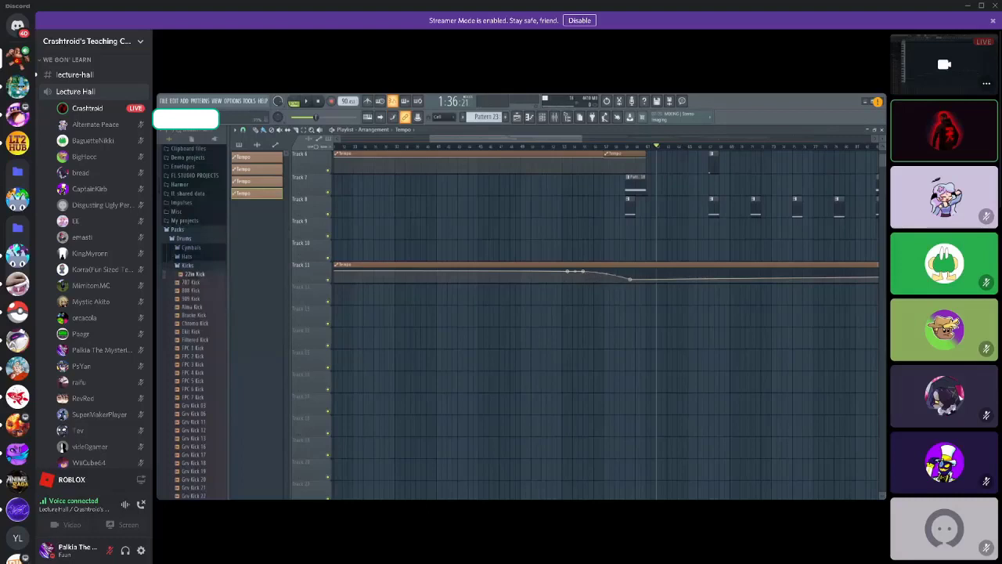
pyautogui.rightClick(606, 267)
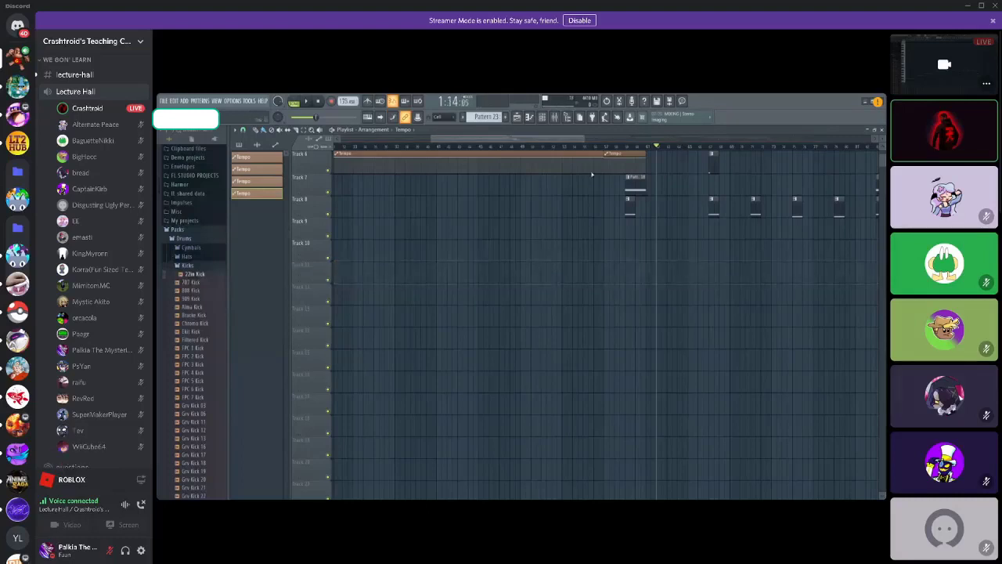
# - Play the arrangement from just before the second Tempo clip on Track 6 into the transition and stop
pyautogui.scroll(4, 547, 235)
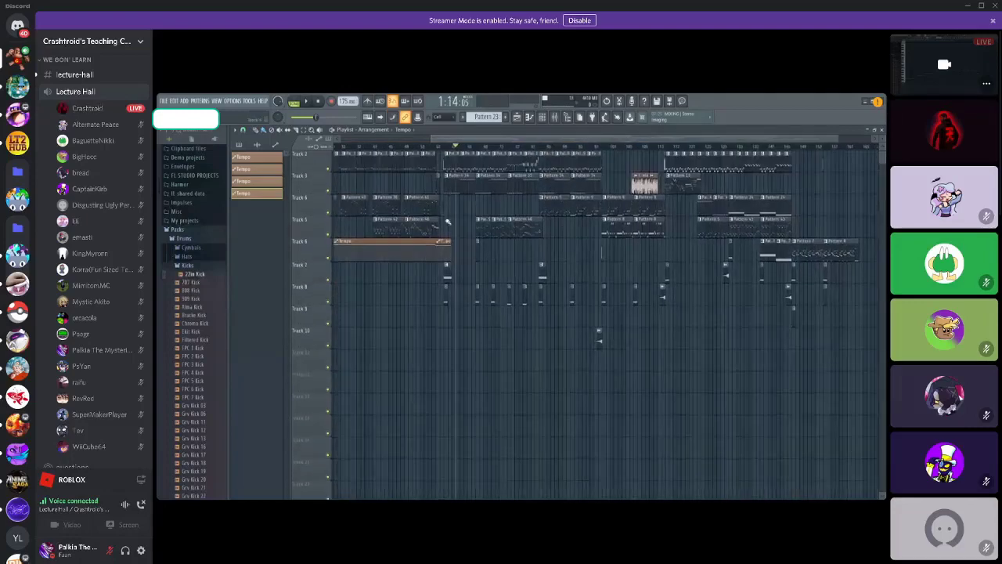
pyautogui.scroll(-3, 532, 149)
pyautogui.scroll(3, 540, 148)
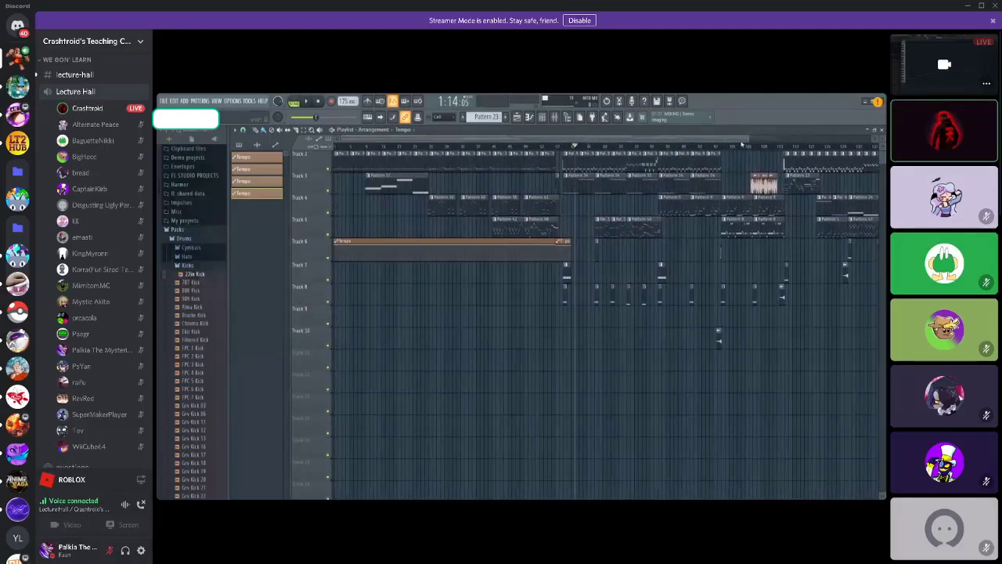
pyautogui.scroll(5, 742, 143)
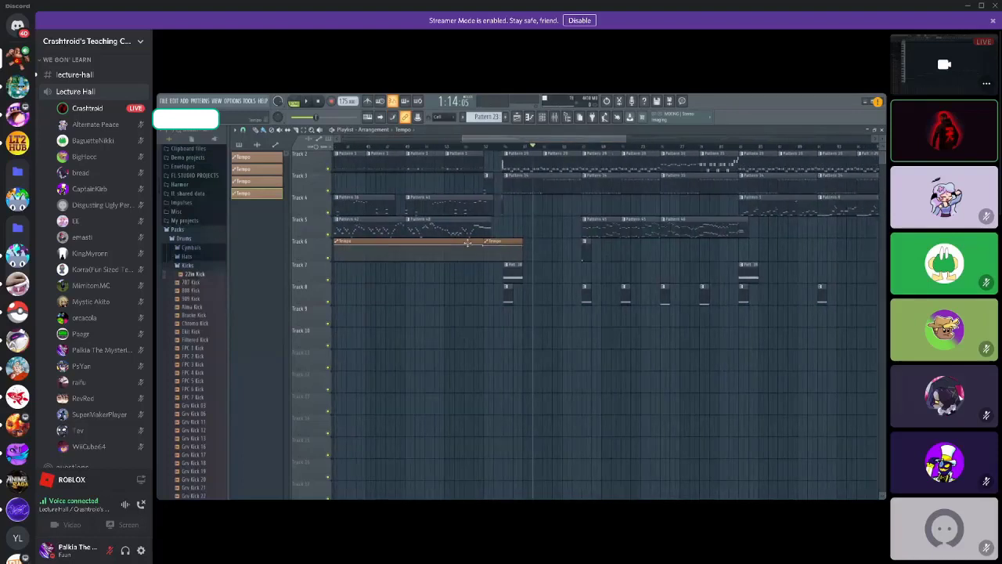
pyautogui.click(470, 146)
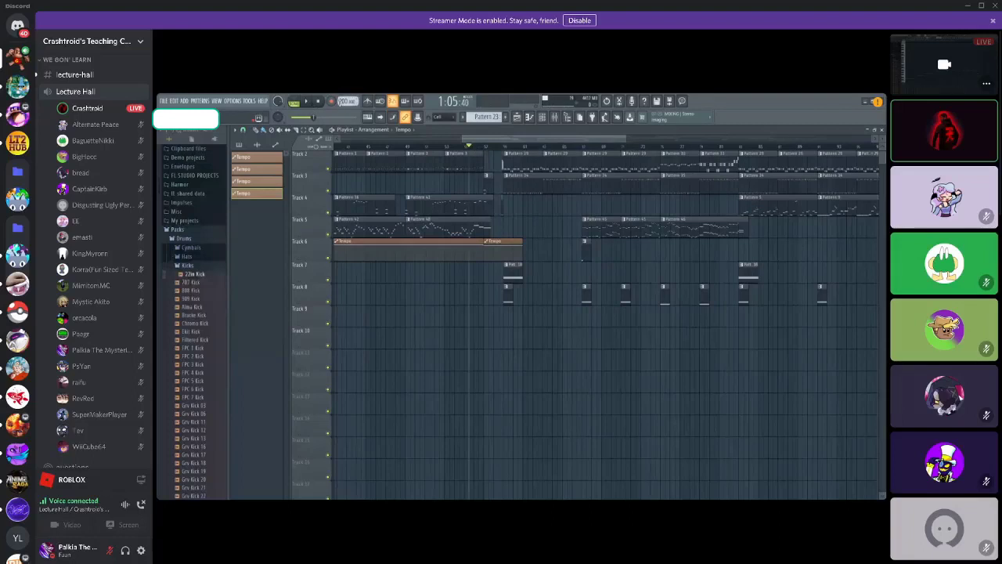
pyautogui.click(305, 101)
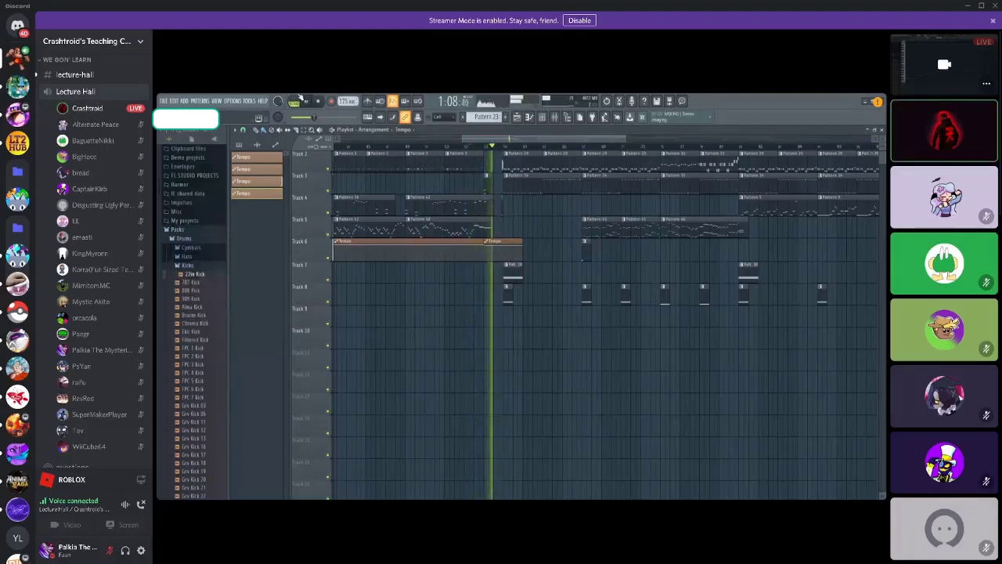
pyautogui.click(317, 102)
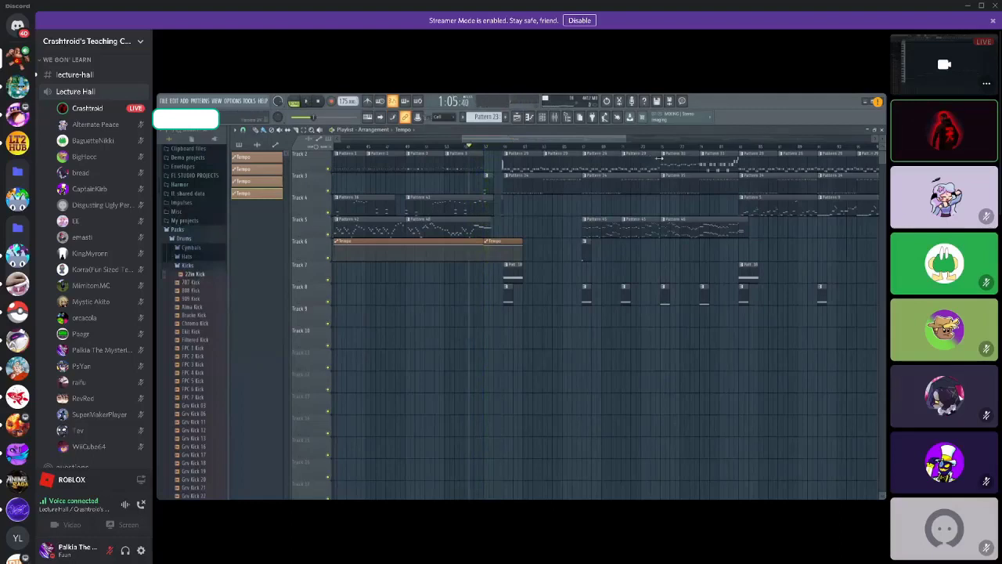
# - Open Pattern 13's Massive notes from its playlist clip in the piano roll and play the pattern
pyautogui.moveTo(606, 140); pyautogui.dragTo(704, 133)
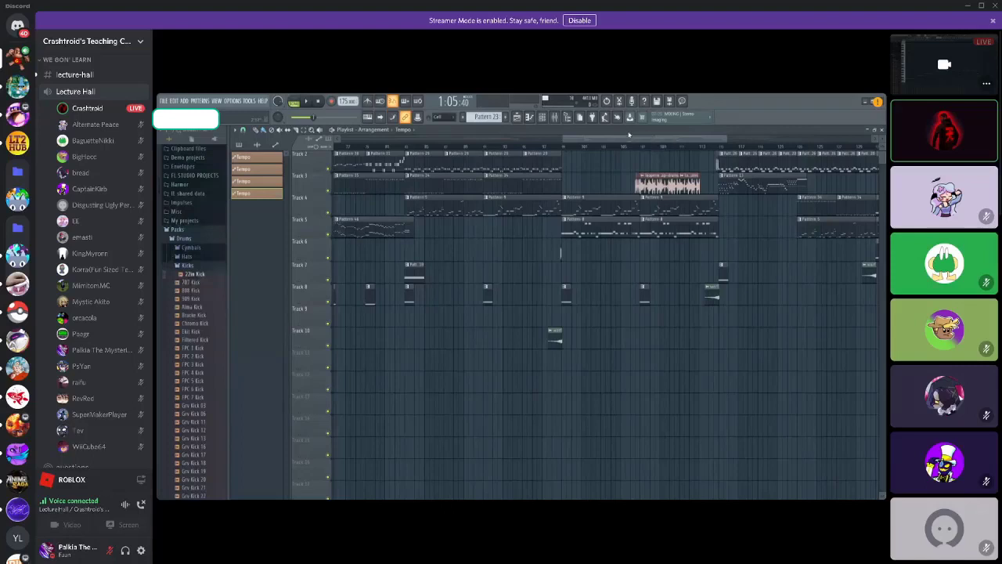
pyautogui.moveTo(629, 136); pyautogui.dragTo(645, 135)
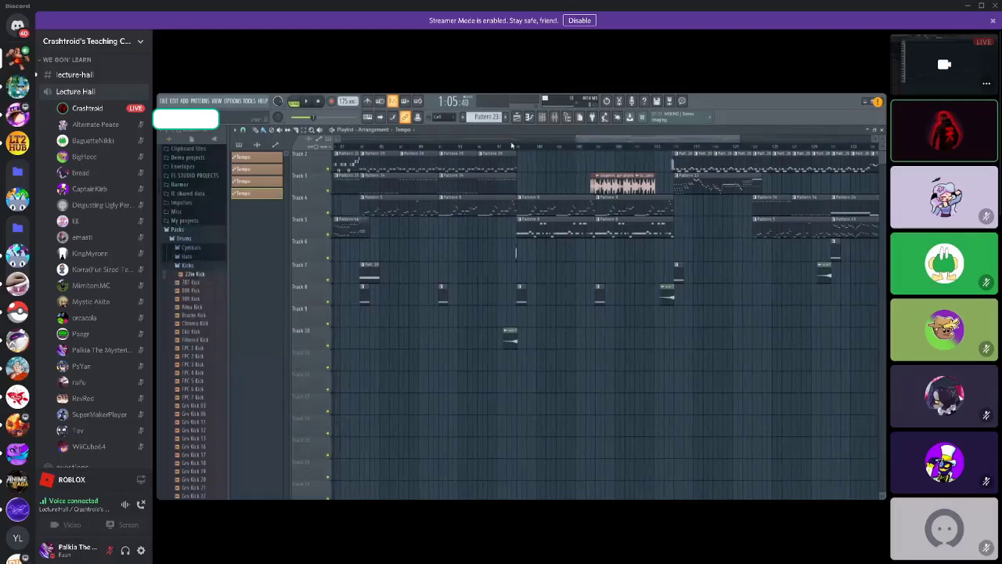
pyautogui.click(516, 147)
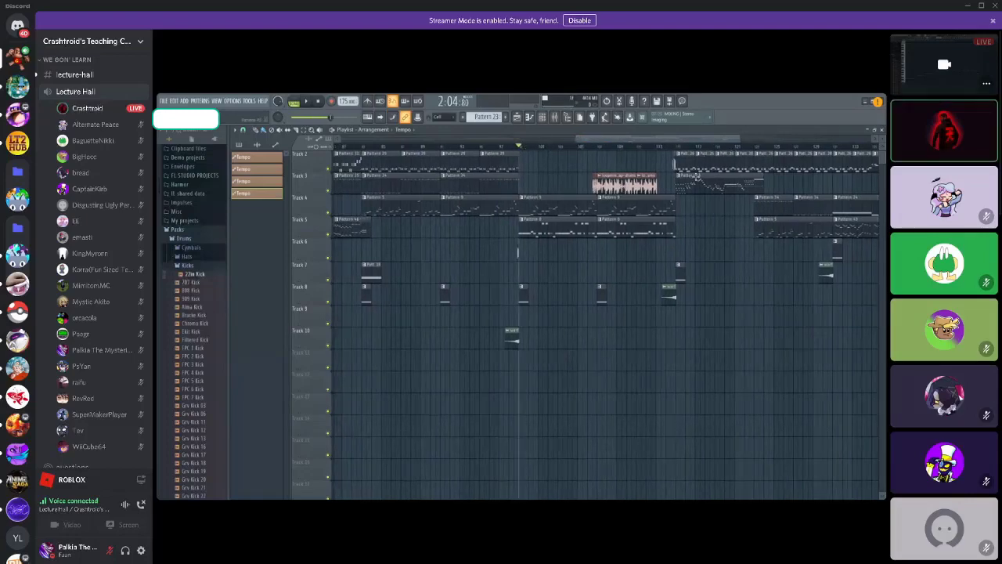
pyautogui.press('F7')
pyautogui.scroll(3, 517, 232)
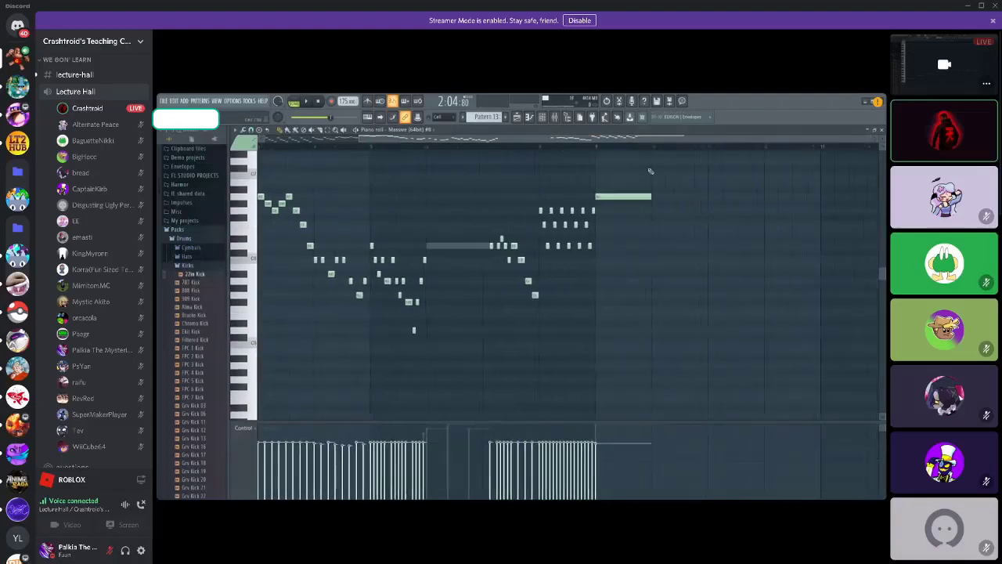
pyautogui.click(306, 101)
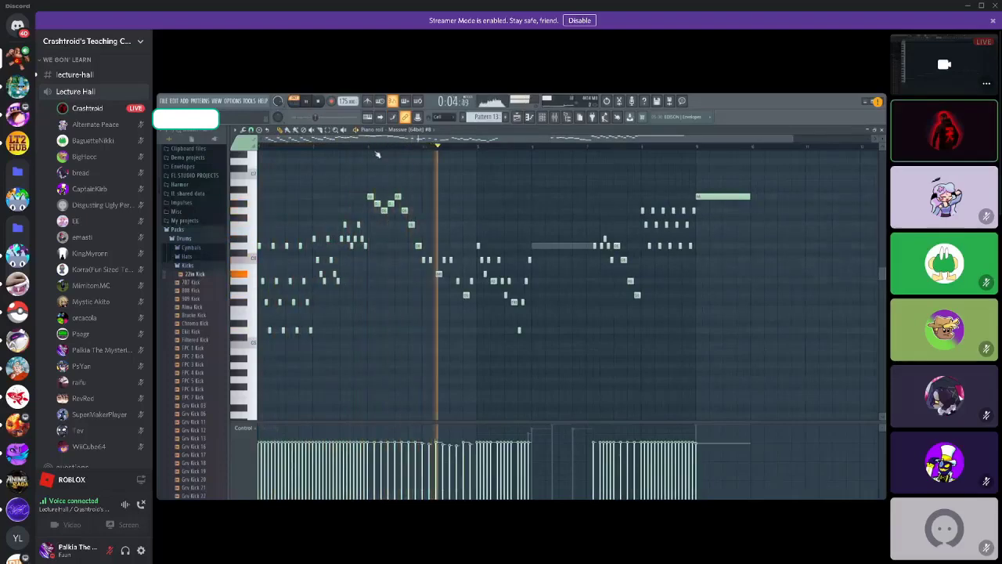
pyautogui.scroll(3, 705, 313)
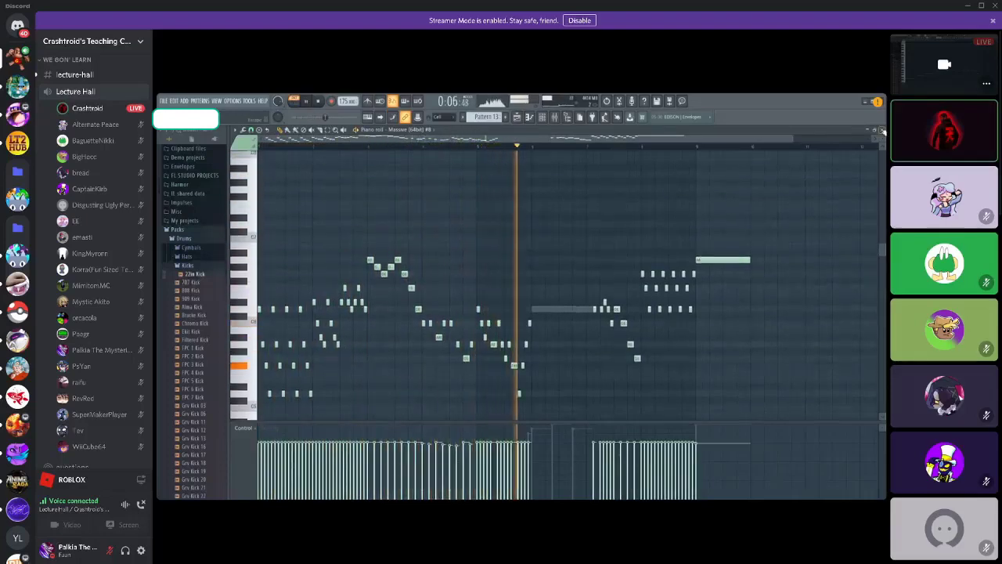
# - Switch the piano roll to Pattern 13's Kontakt notes while the pattern plays, and stop playback
pyautogui.click(881, 131)
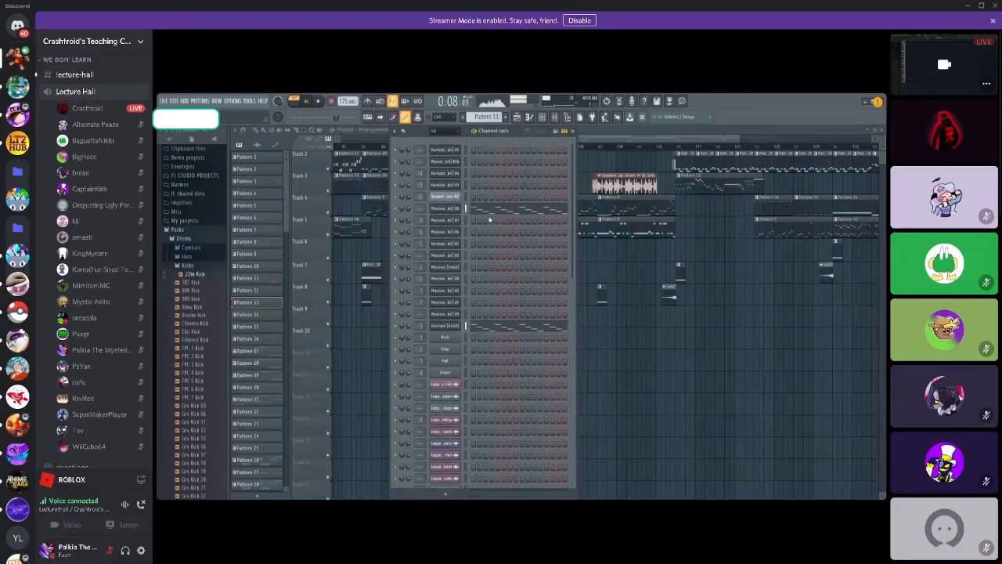
pyautogui.click(492, 328)
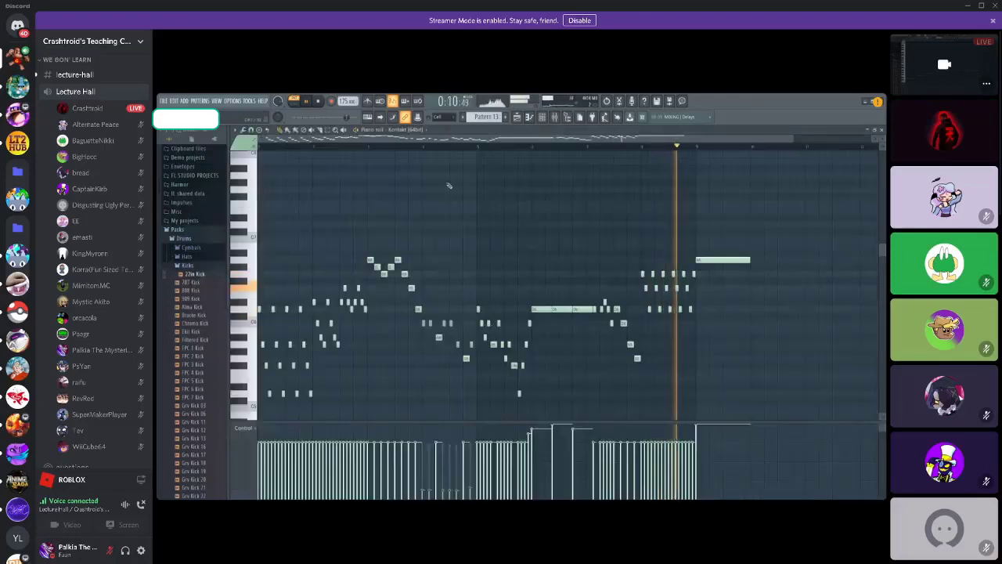
pyautogui.press('space')
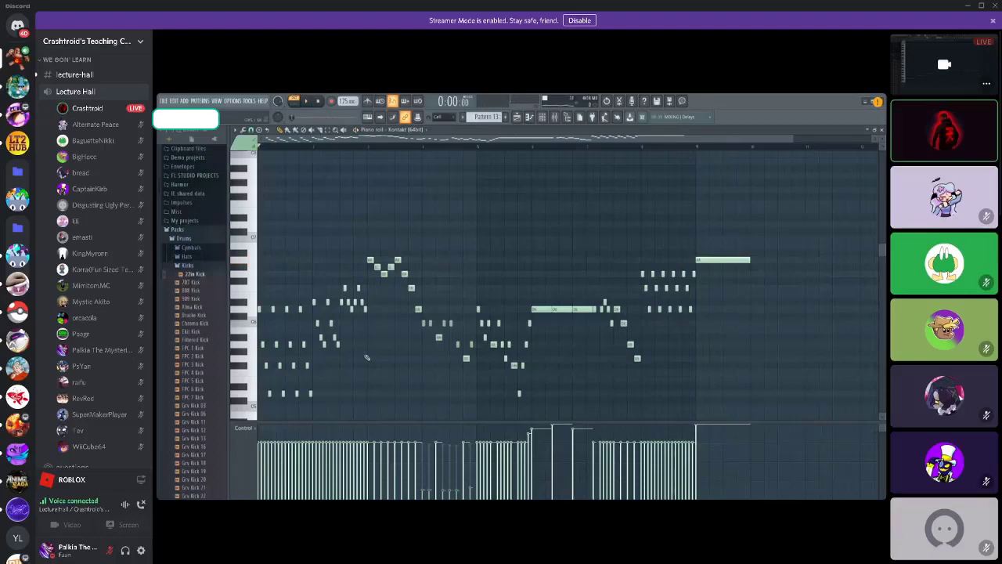
# - Play Pattern 13's Kontakt part from the first of the three long held notes and stop
pyautogui.scroll(-2, 554, 323)
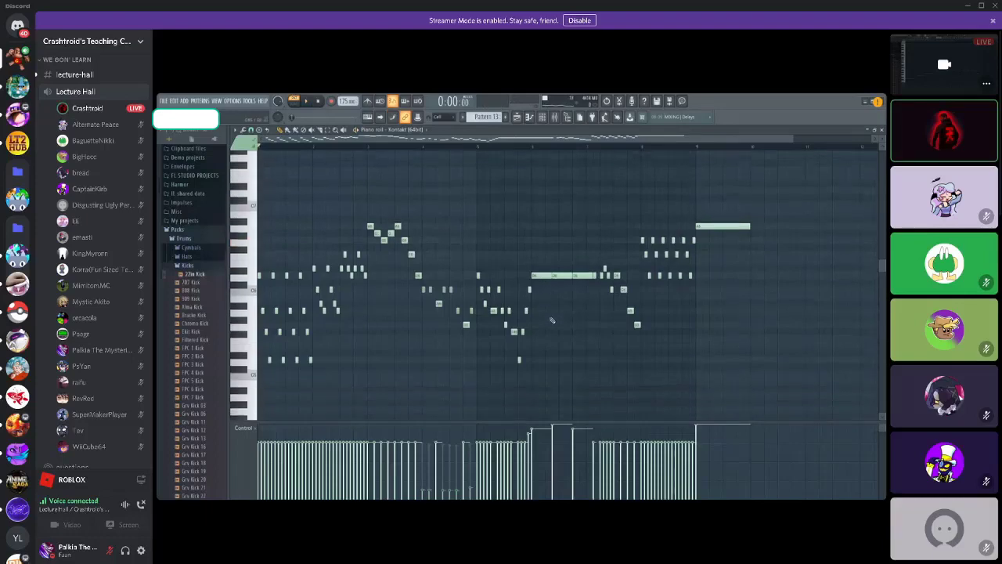
pyautogui.click(537, 147)
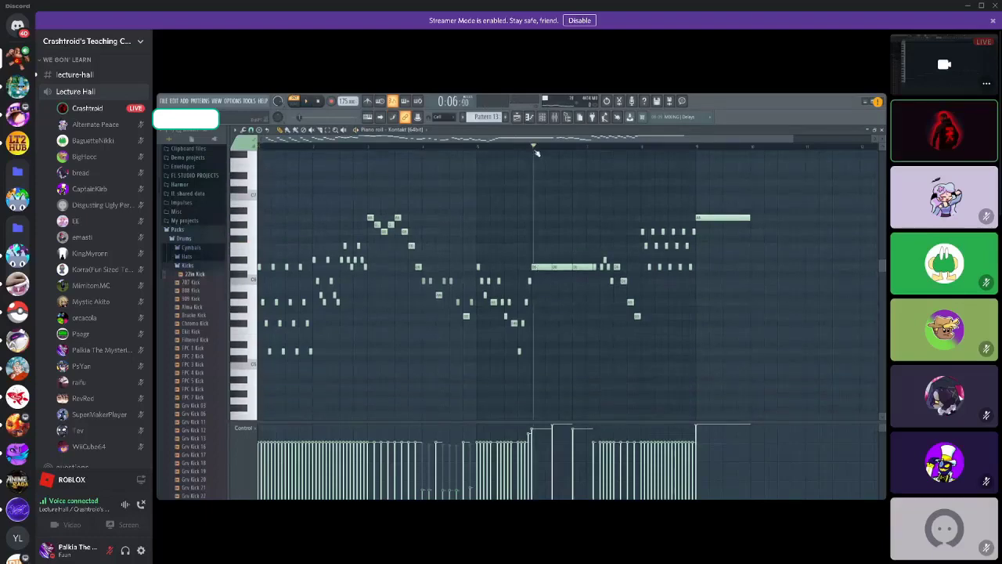
pyautogui.click(313, 101)
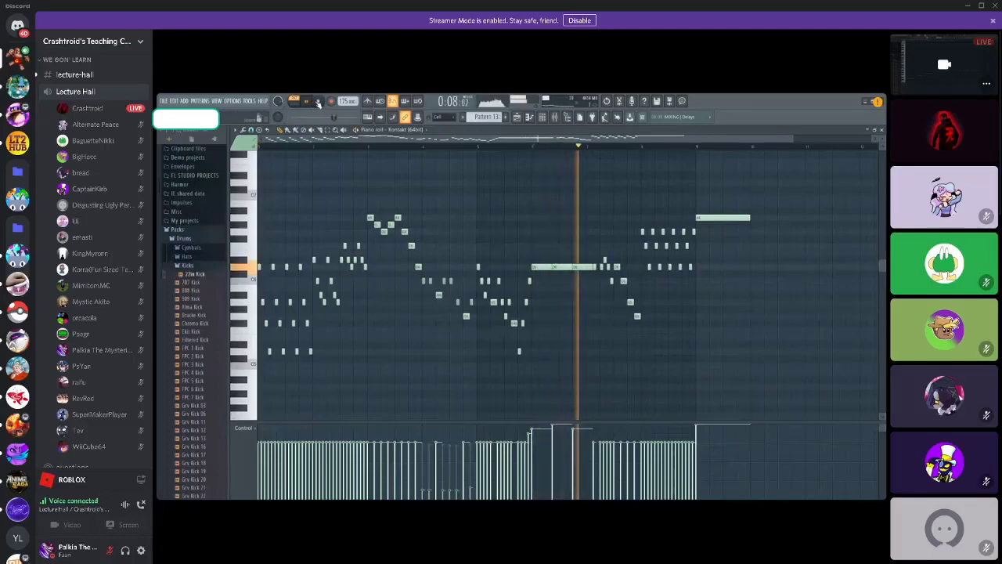
pyautogui.click(318, 102)
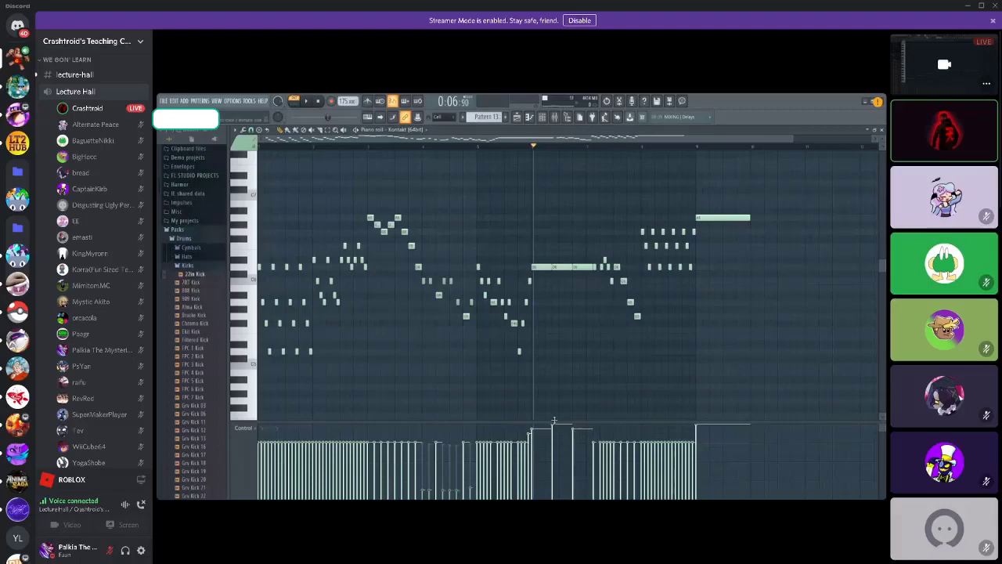
# - Try a near-minimum velocity on the second long Kontakt note, play the passage, and restore the note's high velocity
pyautogui.moveTo(554, 429); pyautogui.dragTo(558, 490)
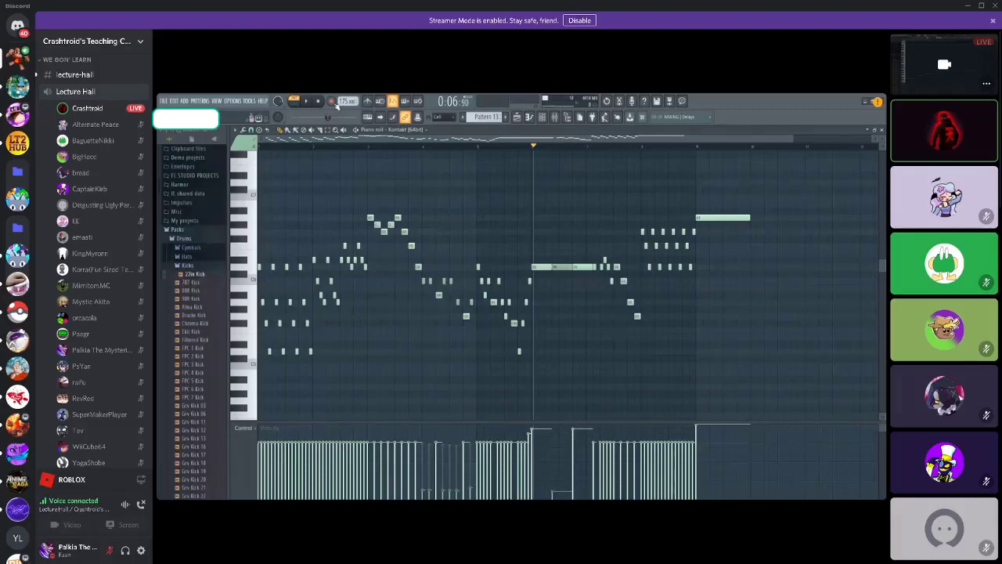
pyautogui.click(306, 102)
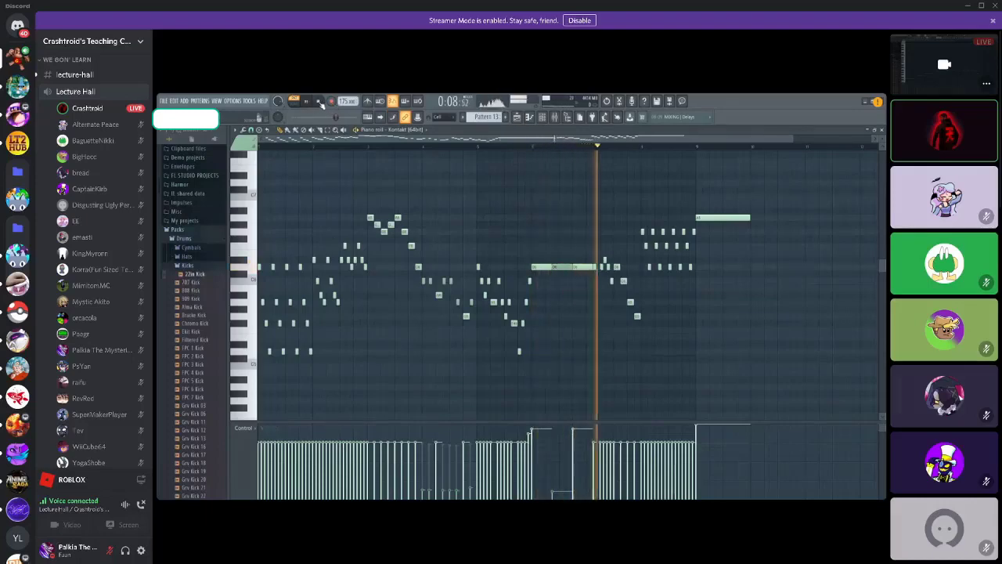
pyautogui.click(318, 101)
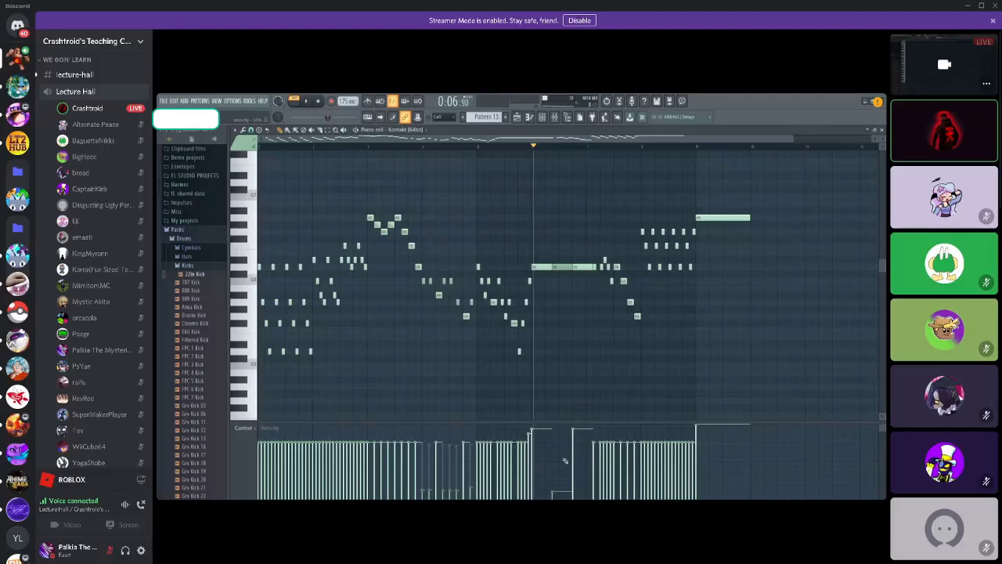
pyautogui.moveTo(559, 434); pyautogui.dragTo(557, 420)
# - Audition high notes on the piano roll keyboard and play the Kontakt part from the start of the long held notes
pyautogui.click(553, 145)
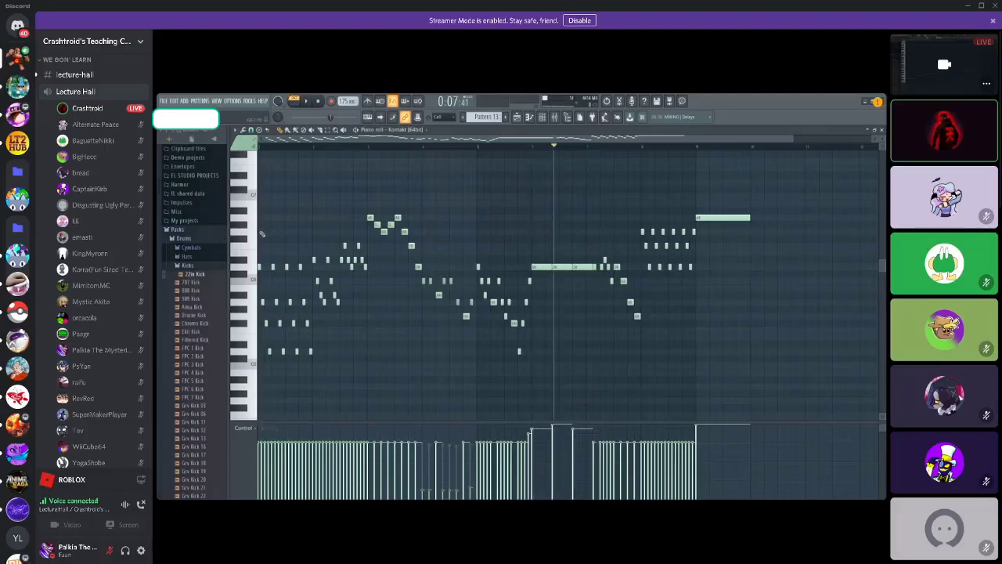
pyautogui.click(256, 232)
pyautogui.click(257, 226)
pyautogui.click(258, 223)
pyautogui.click(531, 147)
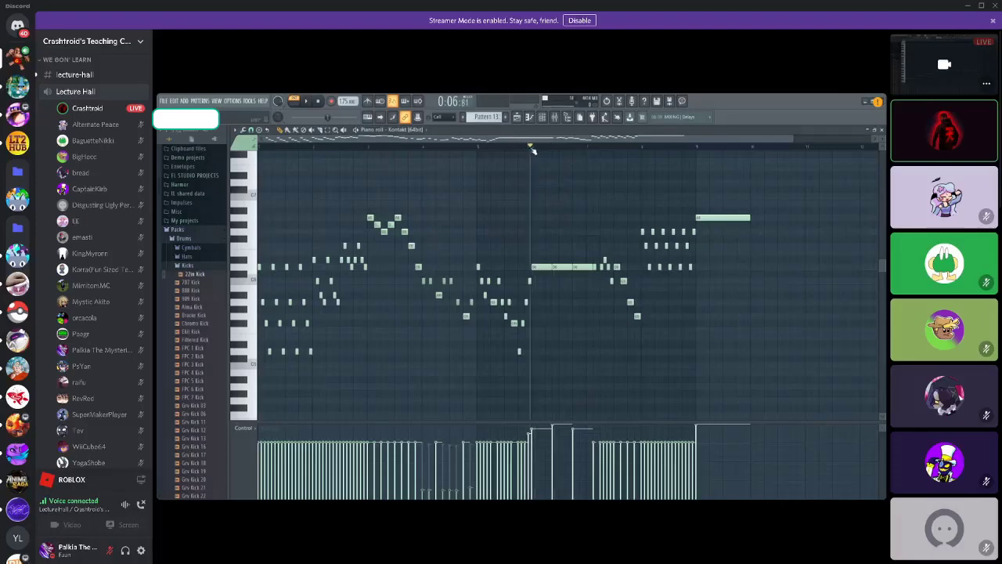
pyautogui.click(532, 147)
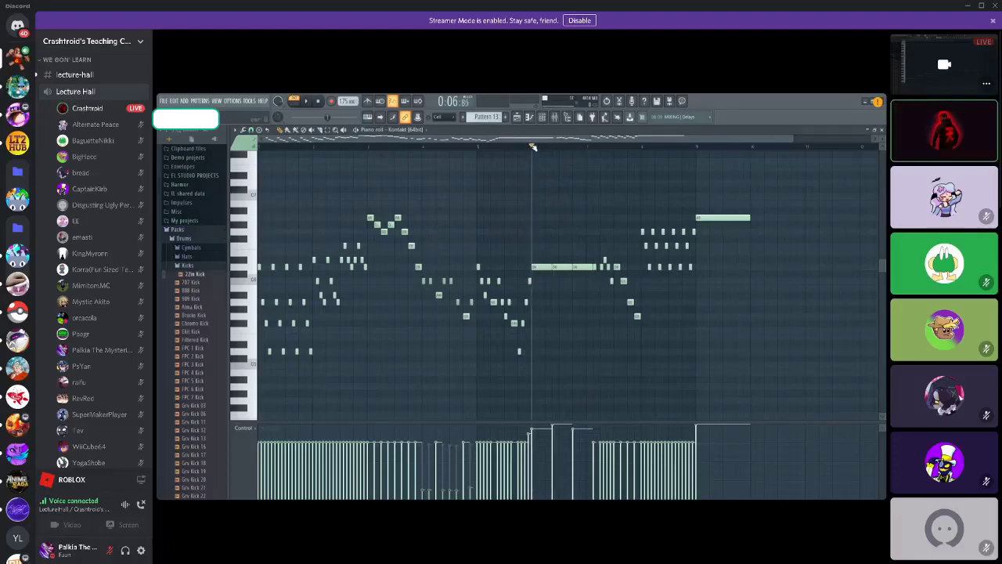
pyautogui.click(306, 101)
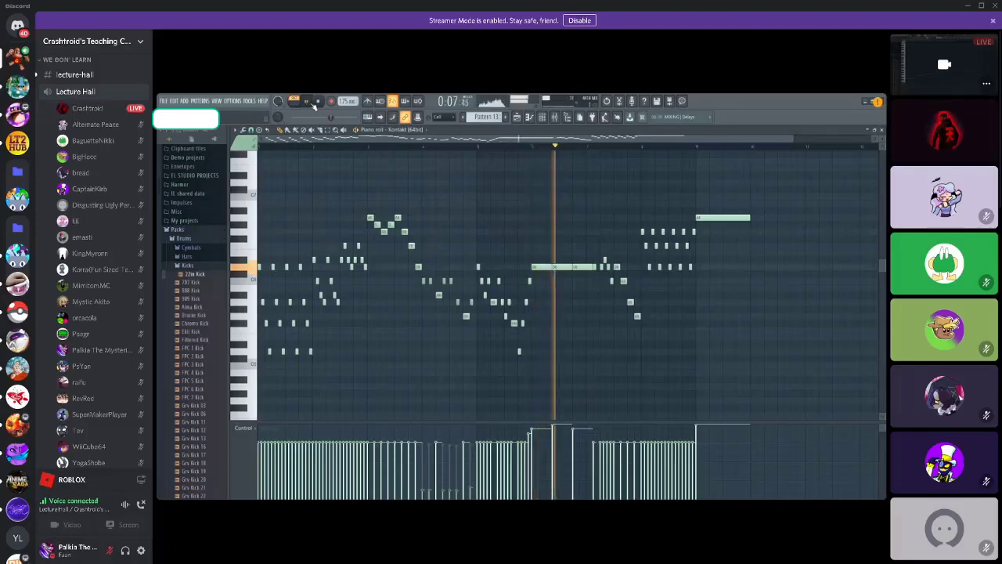
# - Play Pattern 13's Kontakt part from bar 5, stop playback, and close the piano roll
pyautogui.click(477, 147)
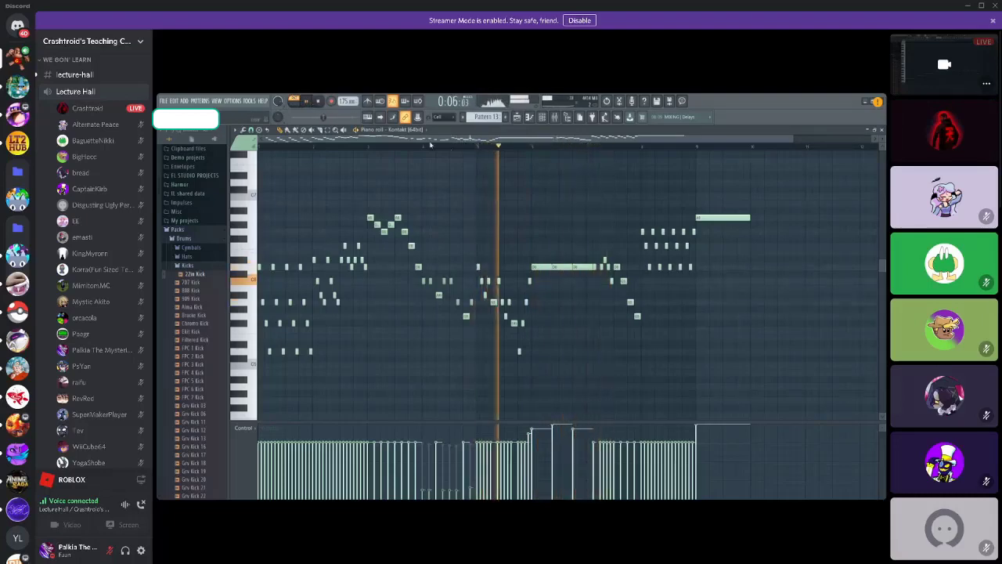
pyautogui.click(318, 102)
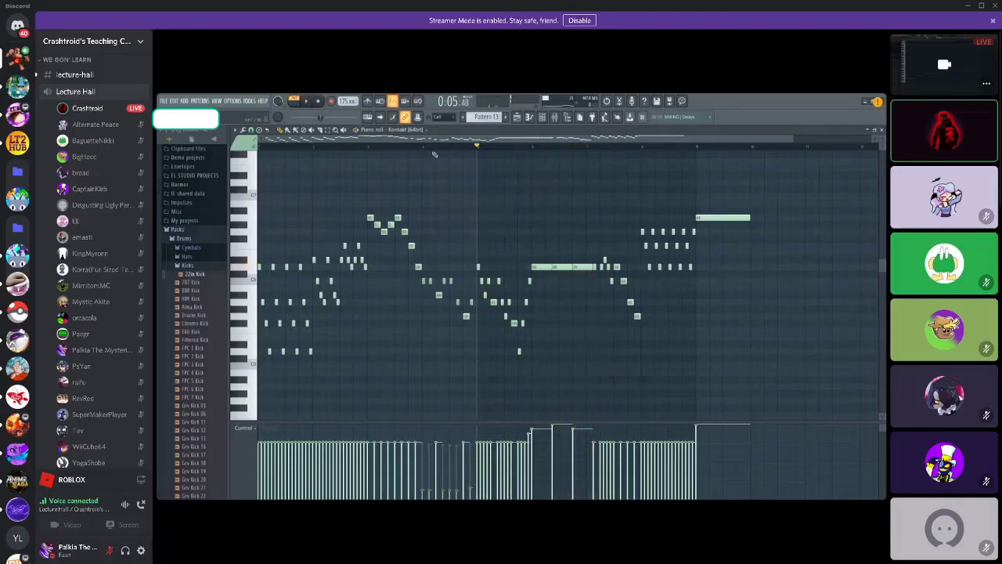
pyautogui.click(881, 130)
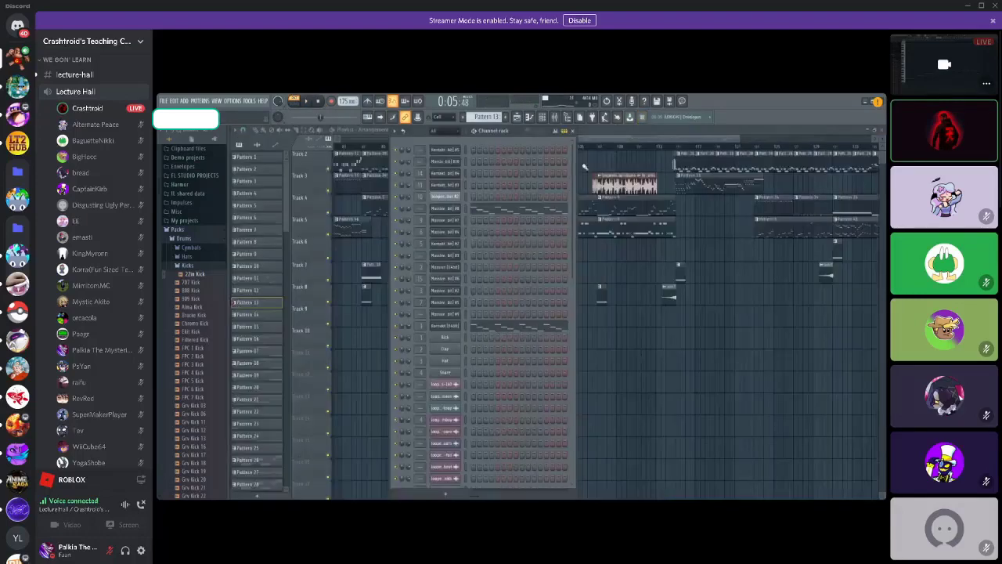
# - Open Pattern 13's Massive notes from the channel rack and audition a key on the piano roll keyboard
pyautogui.scroll(-5, 506, 259)
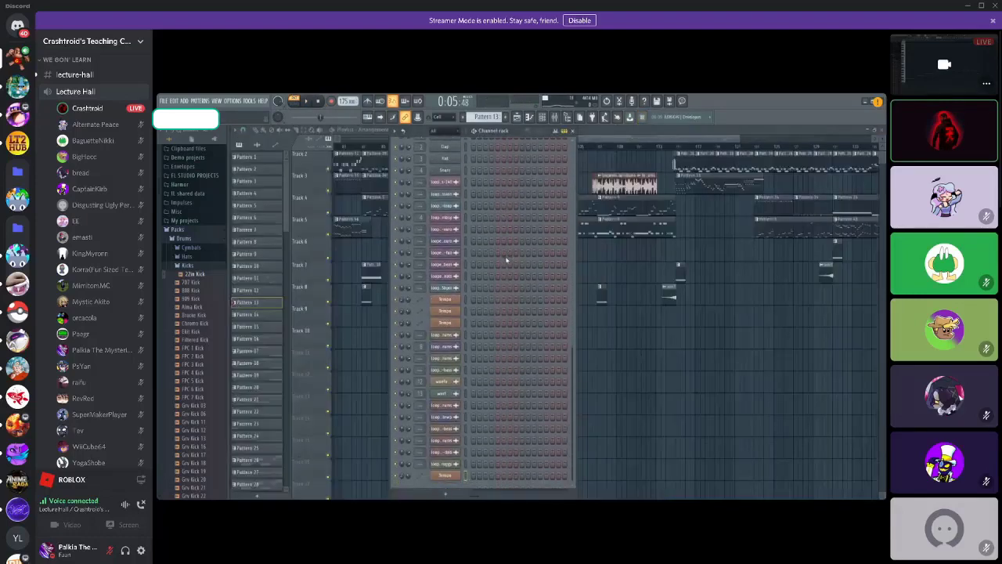
pyautogui.scroll(5, 505, 259)
pyautogui.scroll(-1, 506, 259)
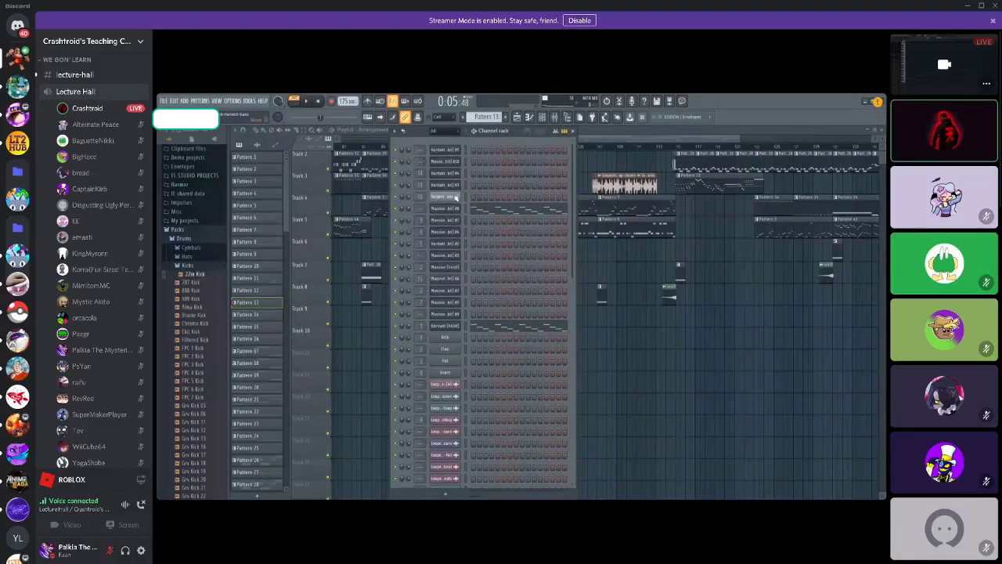
pyautogui.click(480, 212)
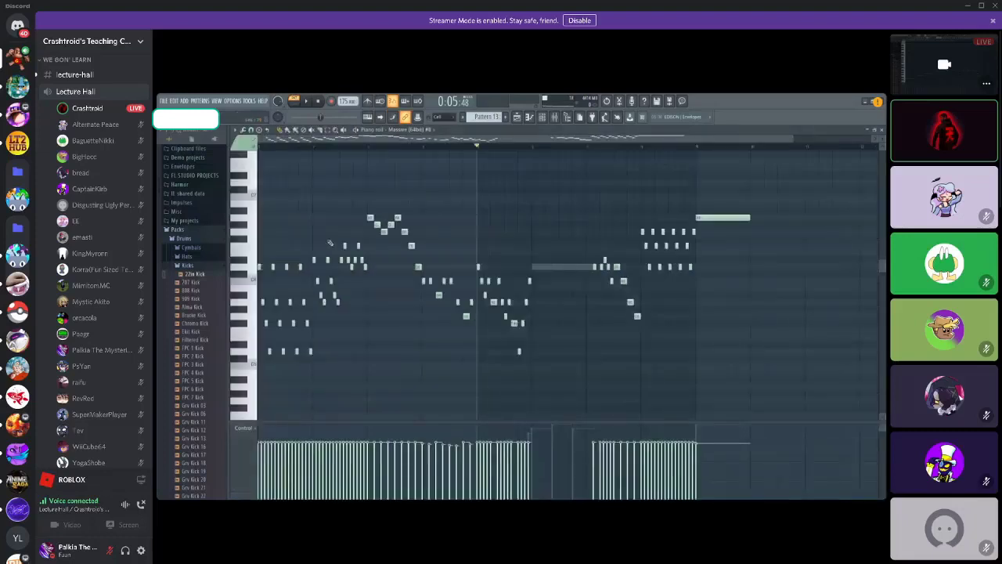
pyautogui.click(252, 269)
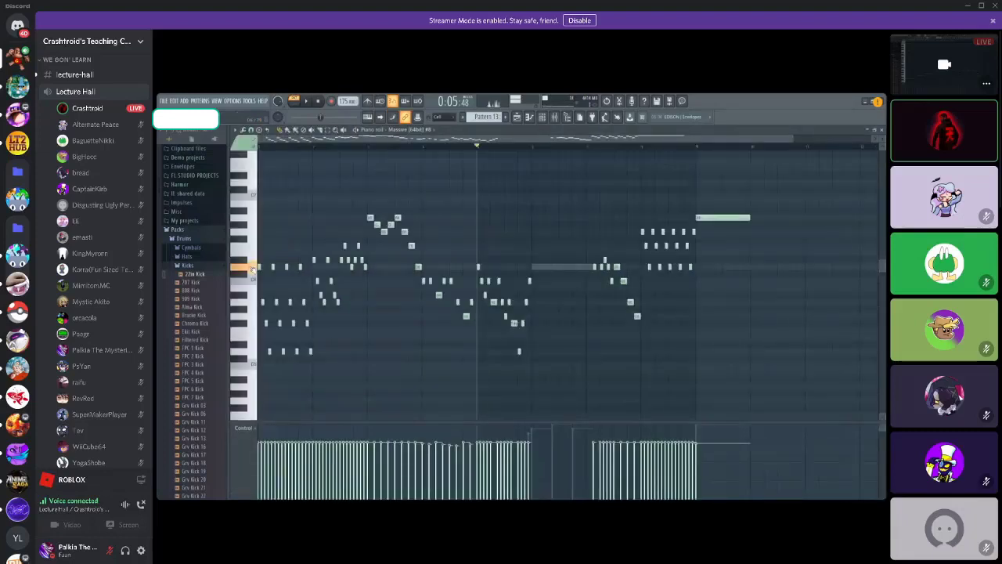
# - Switch back to Pattern 13's Kontakt notes and audition keys on the piano roll keyboard
pyautogui.click(877, 130)
pyautogui.click(485, 327)
pyautogui.click(252, 280)
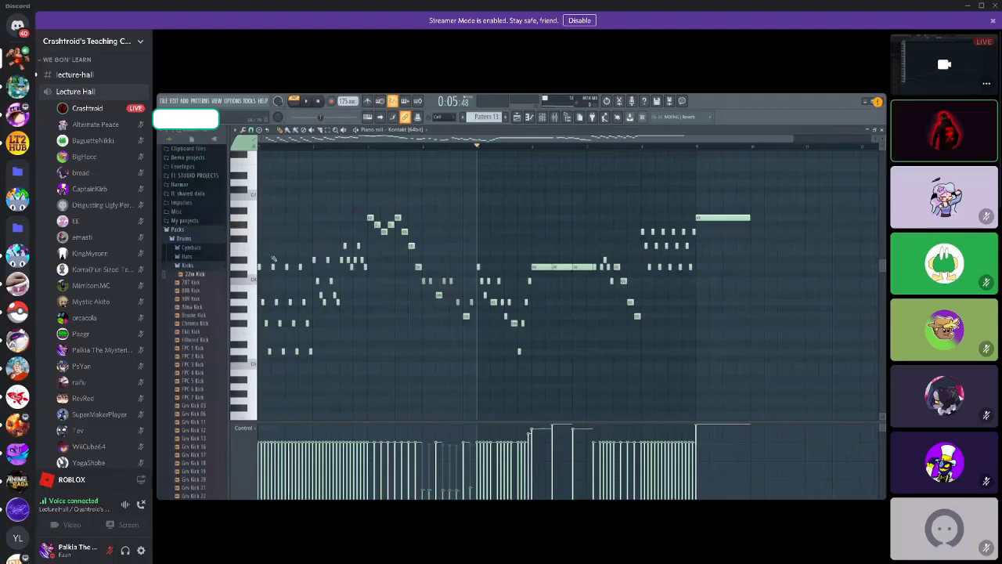
pyautogui.click(257, 217)
# - Move the playhead to the first long held Kontakt note, and return it to the start of the pattern
pyautogui.click(530, 146)
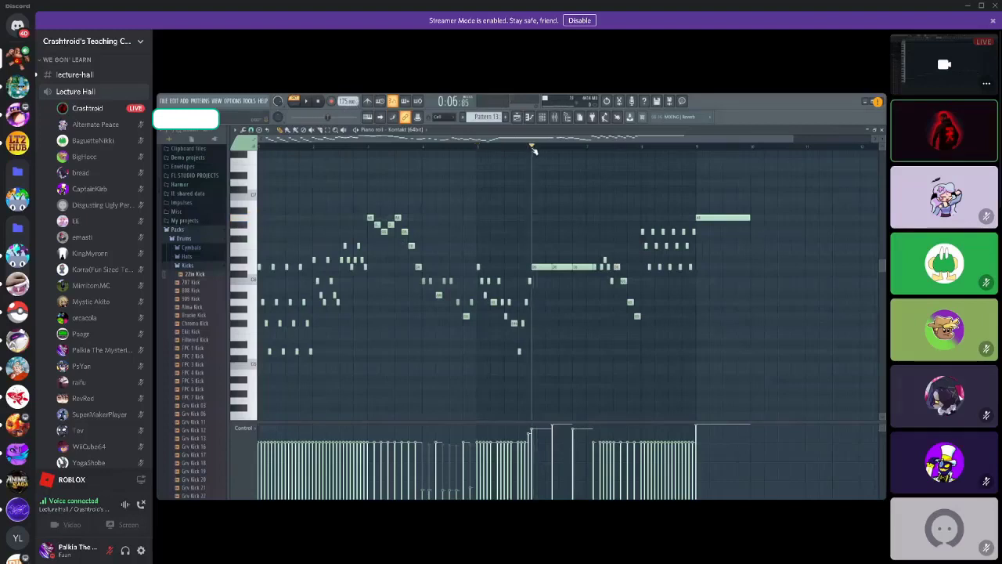
pyautogui.click(331, 101)
pyautogui.click(331, 102)
pyautogui.click(263, 146)
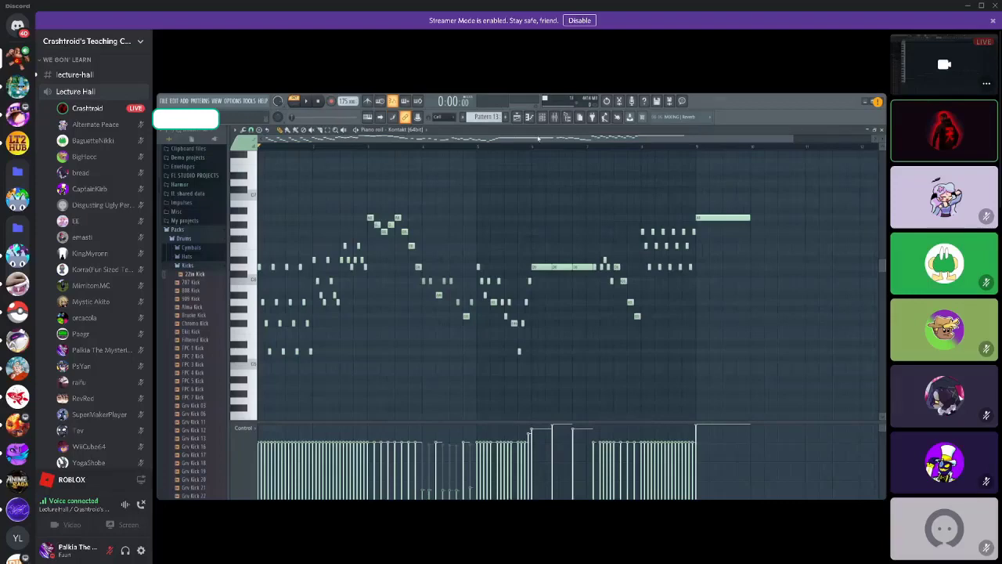
# - Close the piano roll, open the Kontakt channel's Shreddage 3 Hydra instrument, and bring the channel rack back up
pyautogui.click(869, 130)
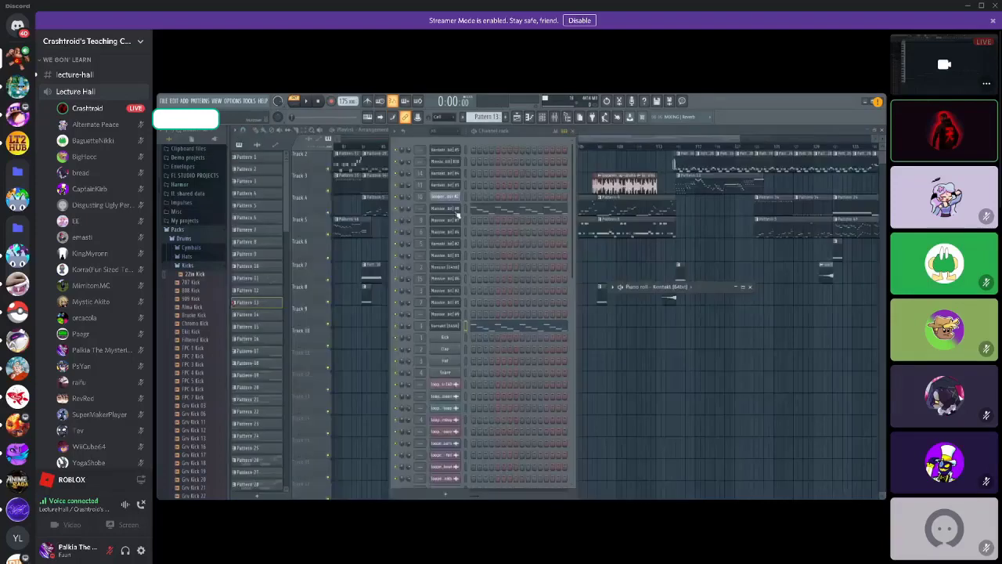
pyautogui.click(444, 325)
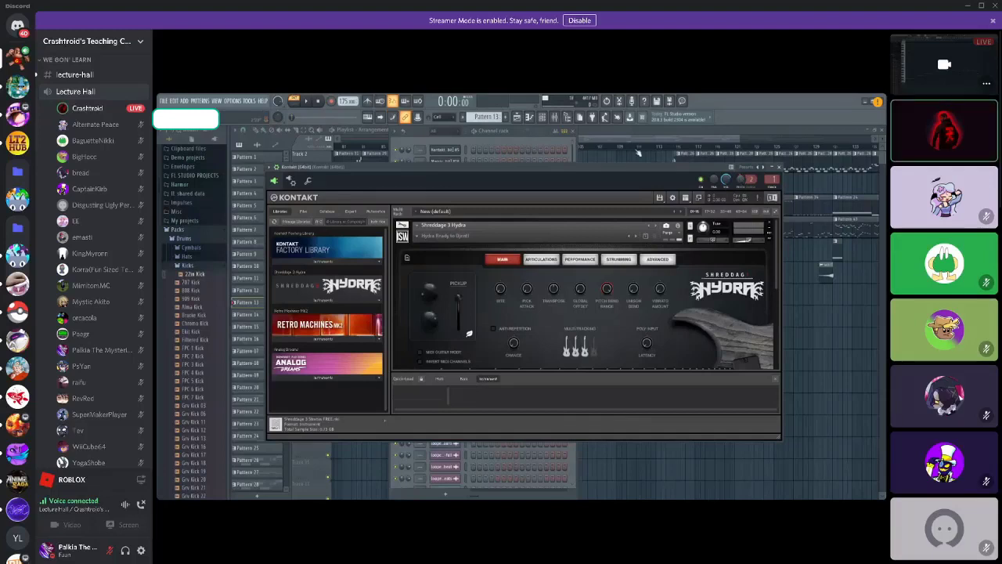
pyautogui.press('F6')
pyautogui.click(330, 101)
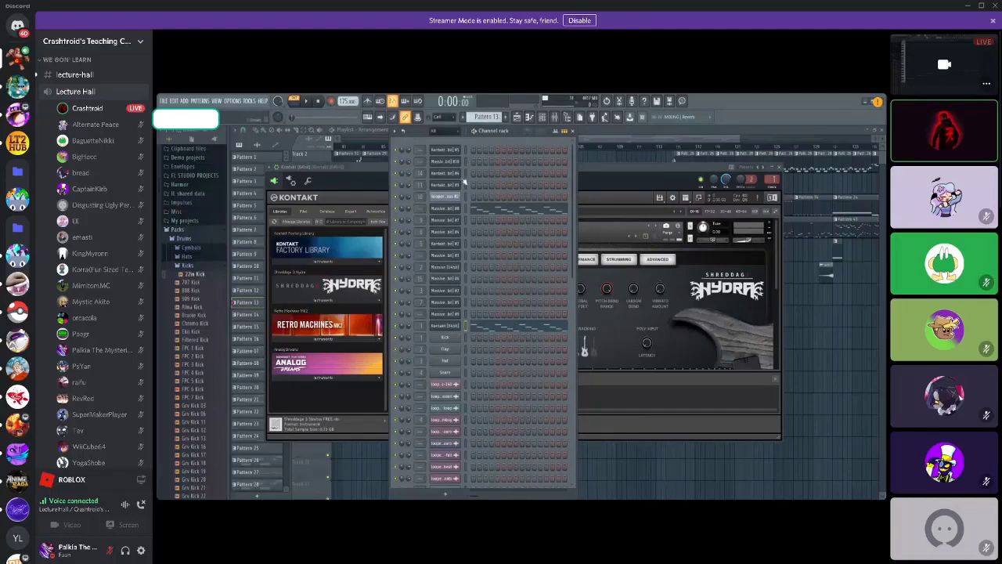
# - Open the Massive notes again, move the playhead to just before the final long note, and close the piano roll
pyautogui.doubleClick(501, 215)
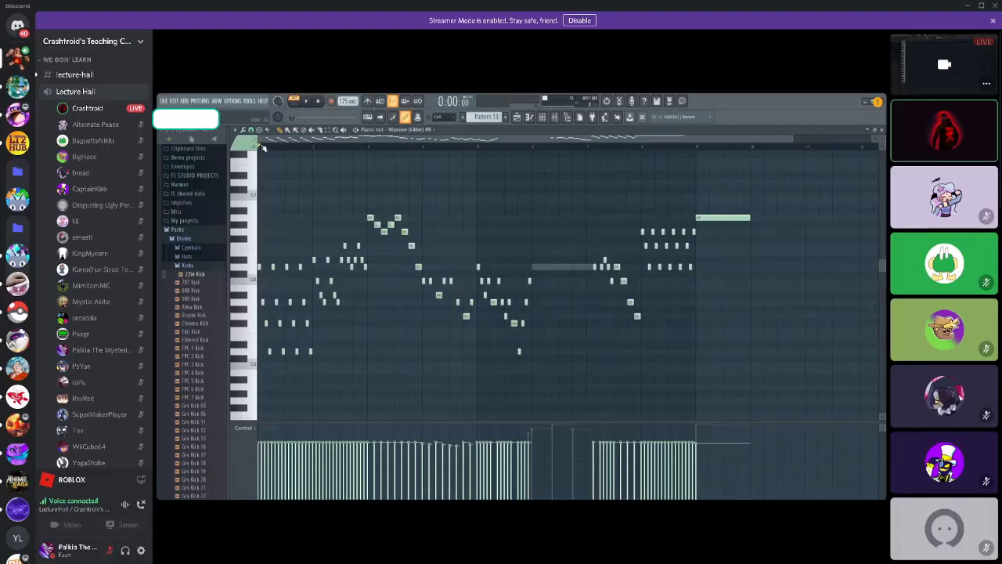
pyautogui.moveTo(260, 146); pyautogui.dragTo(687, 175)
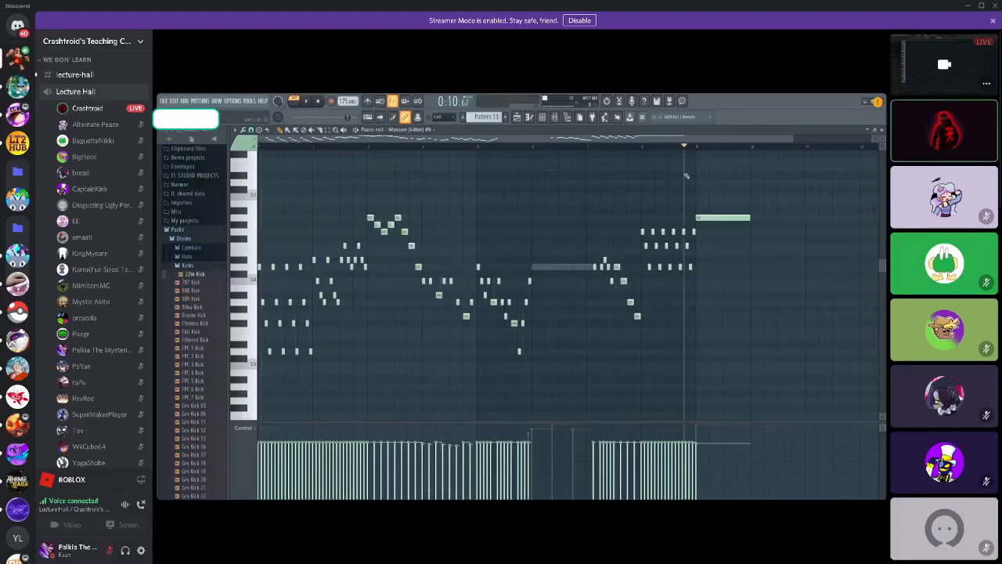
pyautogui.click(880, 130)
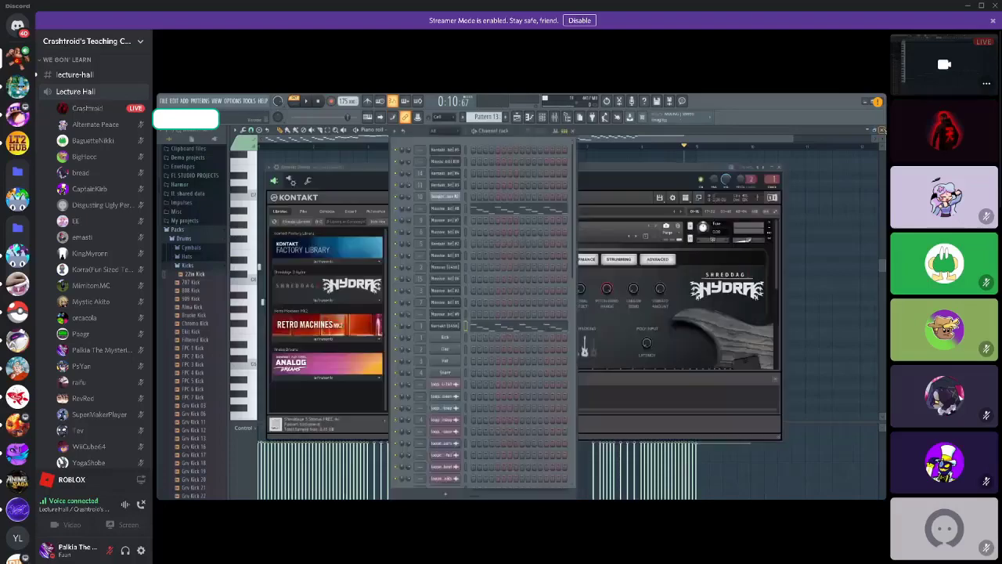
# - Open the Kontakt notes beside the Shreddage 3 Hydra window and play them from the first long held note
pyautogui.click(512, 327)
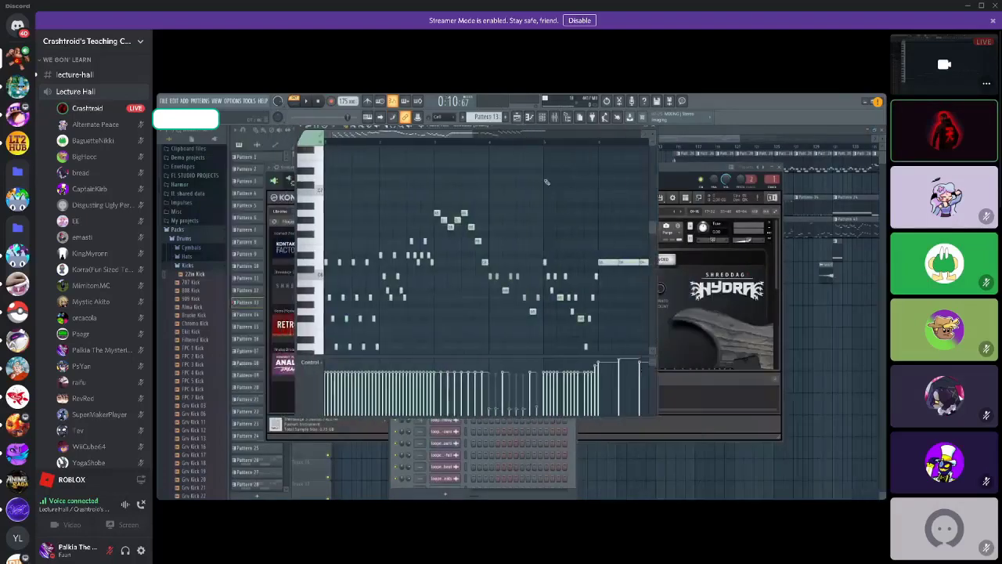
pyautogui.moveTo(472, 145); pyautogui.dragTo(517, 144)
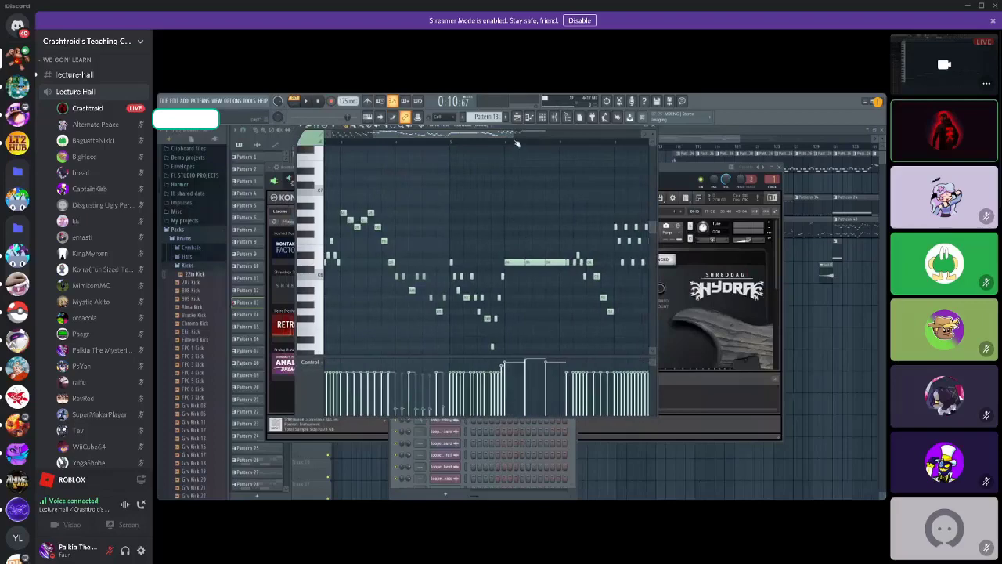
pyautogui.click(508, 144)
pyautogui.press('space')
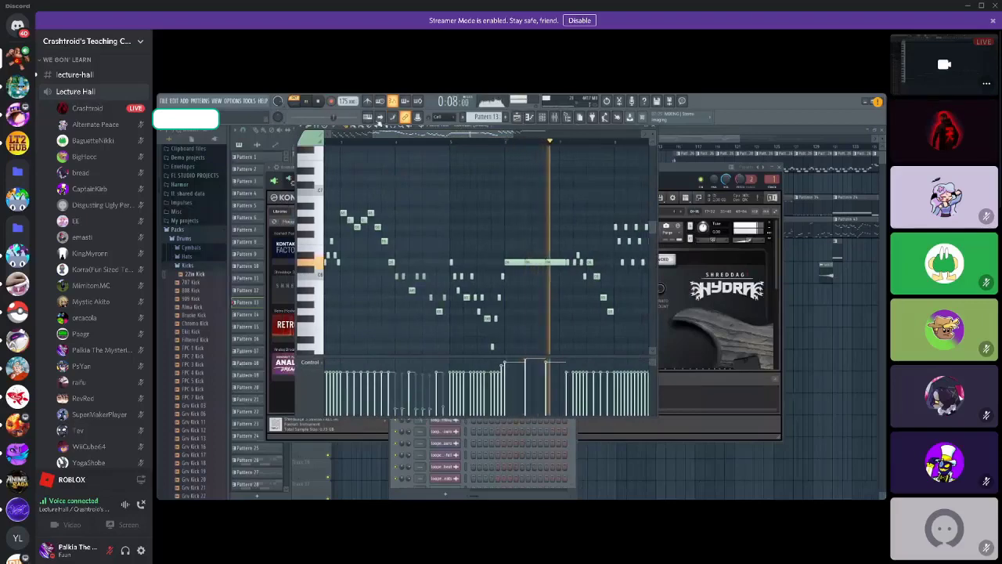
pyautogui.click(318, 102)
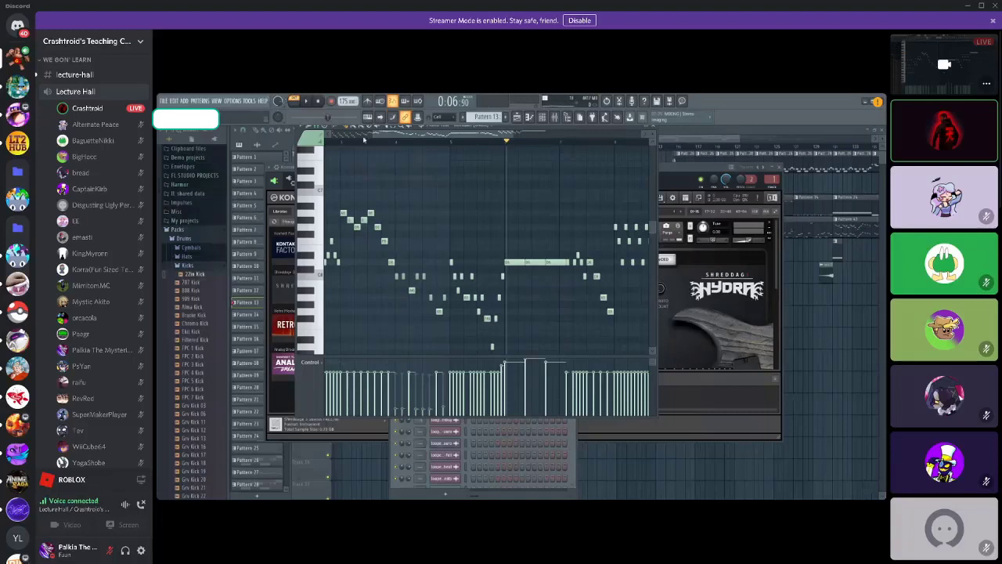
# - Play the Kontakt part from one bar before the long held notes and stop playback
pyautogui.moveTo(363, 140); pyautogui.dragTo(415, 137)
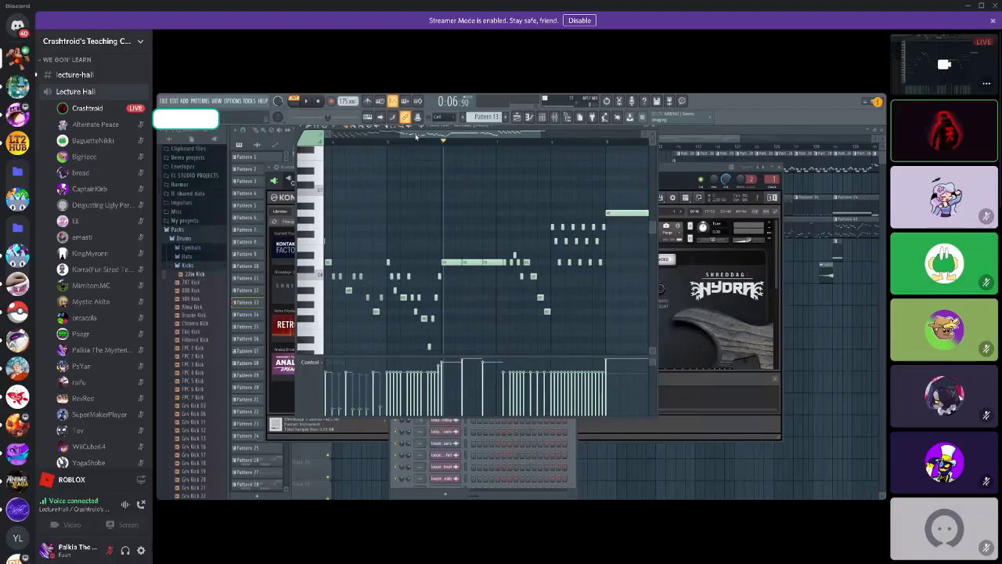
pyautogui.click(388, 141)
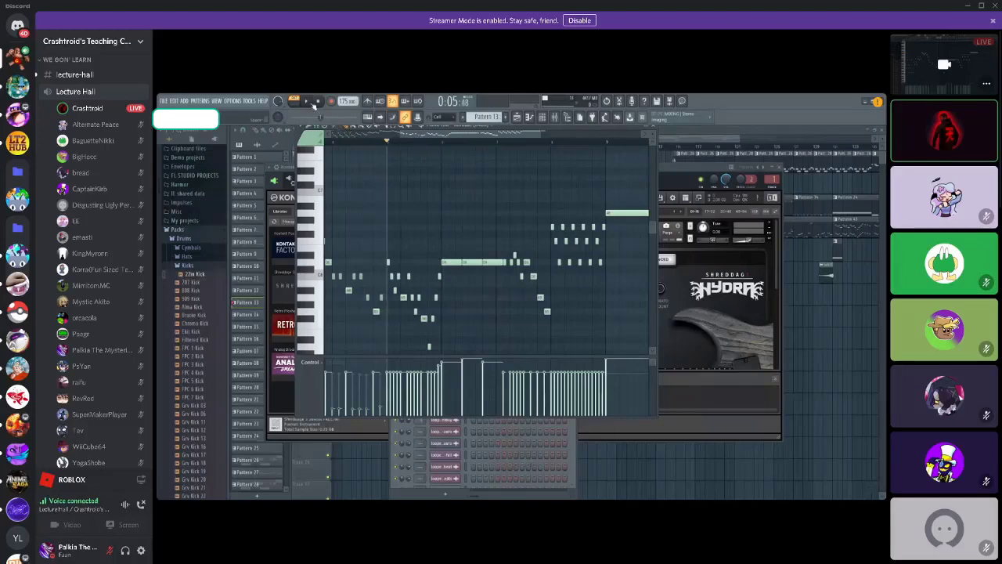
pyautogui.click(313, 103)
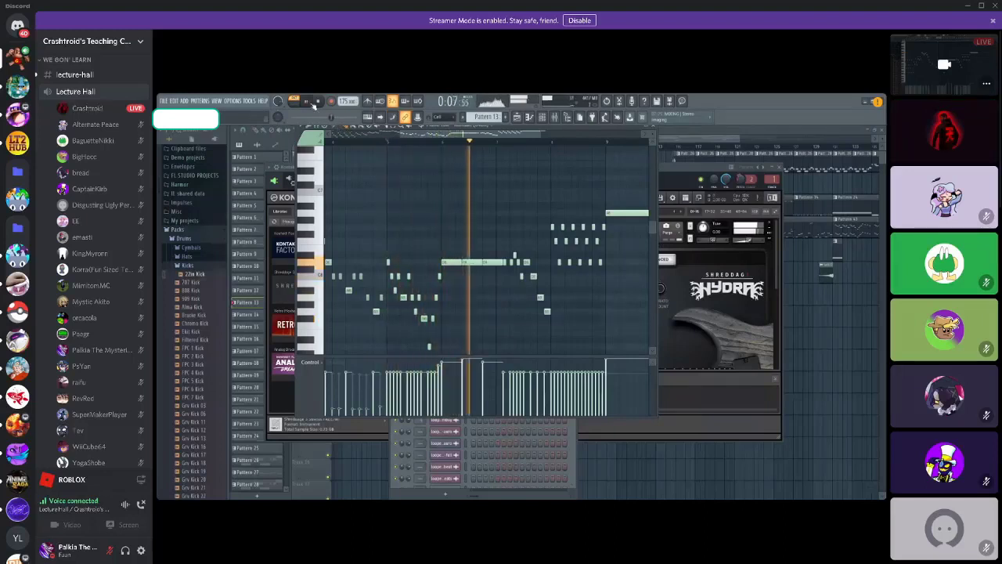
pyautogui.click(316, 102)
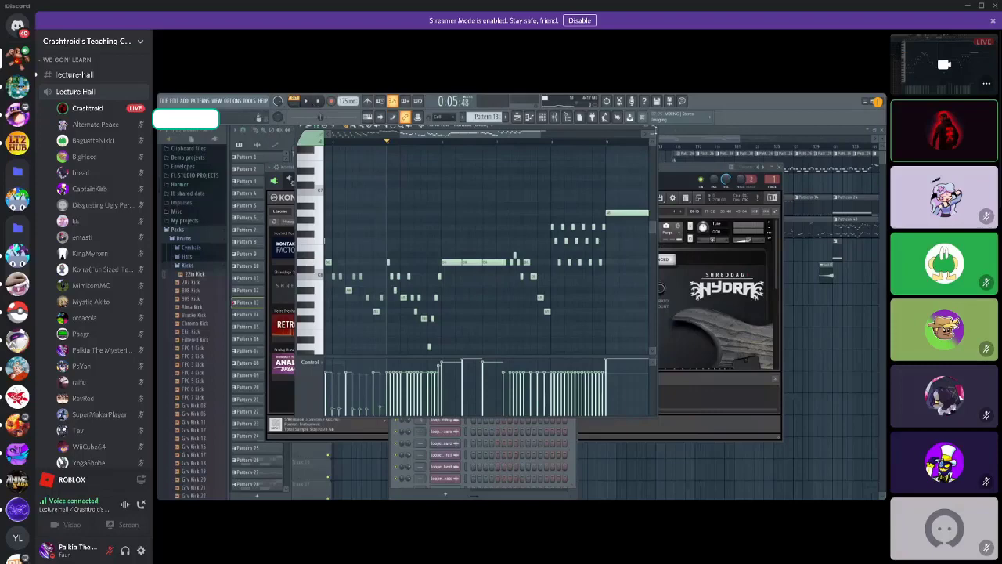
# - Return to the playlist and look through the arrangement sections following the Tempo automation clips
pyautogui.click(653, 131)
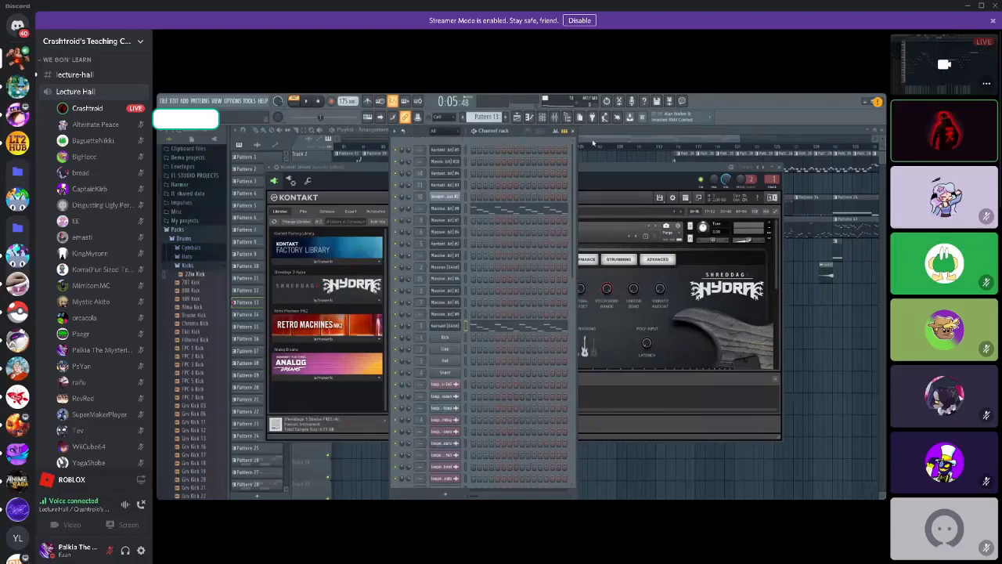
pyautogui.click(547, 242)
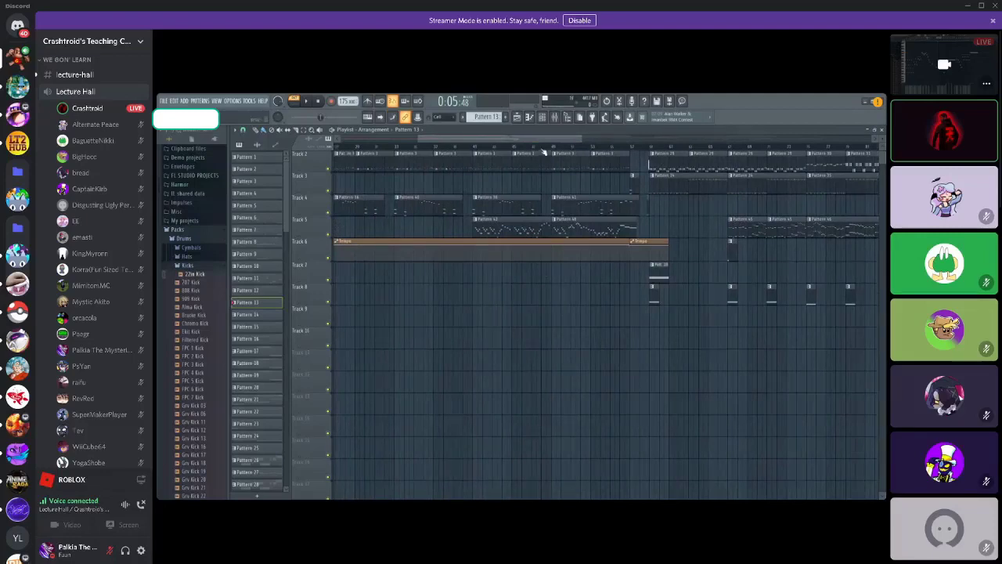
pyautogui.moveTo(544, 150); pyautogui.dragTo(615, 150)
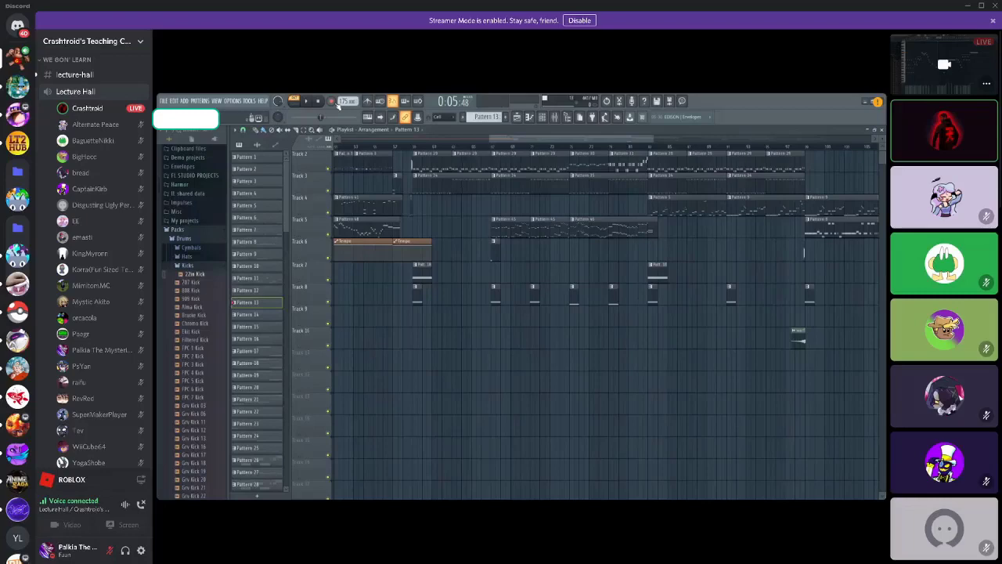
pyautogui.moveTo(554, 140)
pyautogui.mouseDown()
pyautogui.moveTo(597, 139)
pyautogui.moveTo(557, 139)
pyautogui.mouseUp()
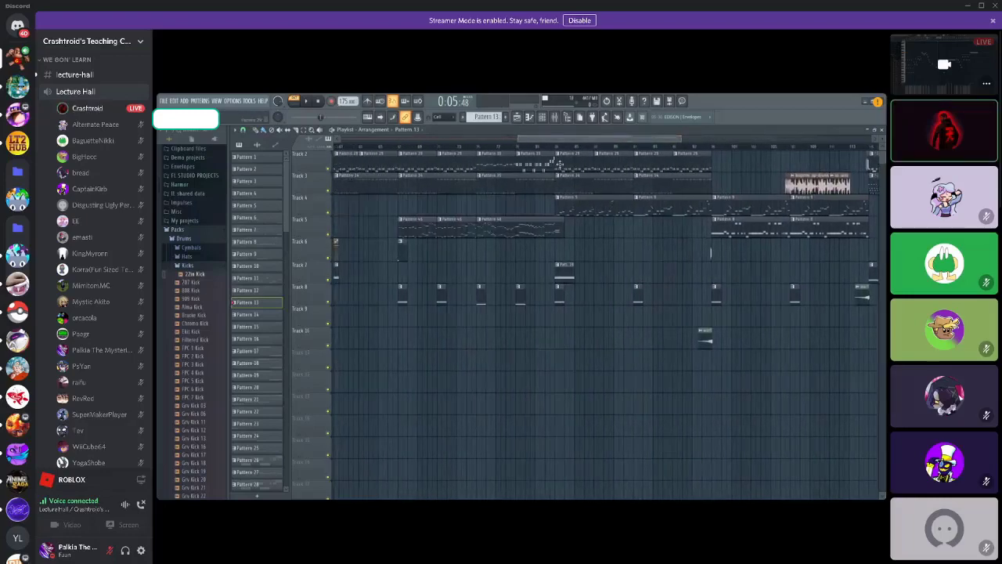
# - Show the channel rack and switch from Pattern 13 to Pattern 4
pyautogui.press('F6')
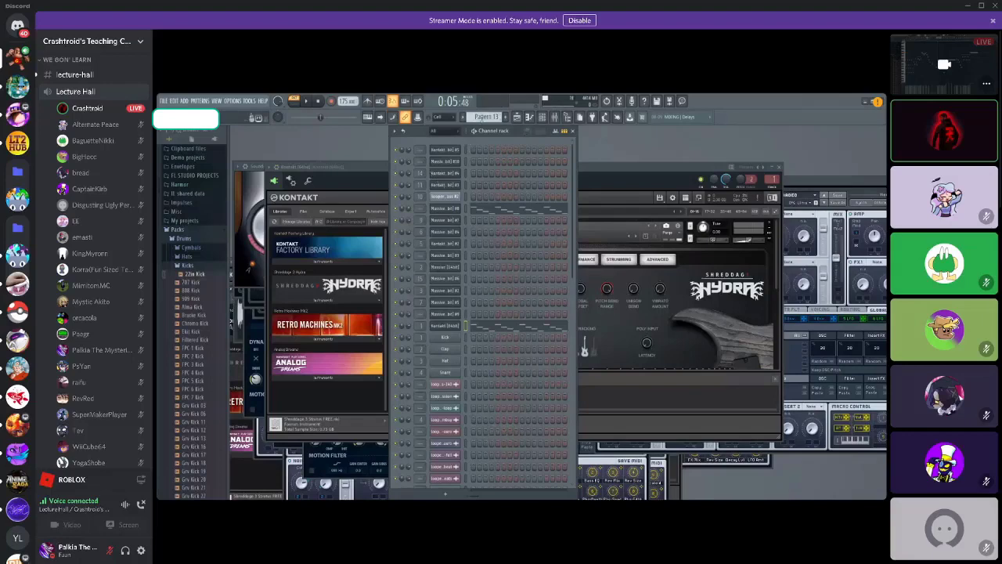
pyautogui.scroll(1, 485, 116)
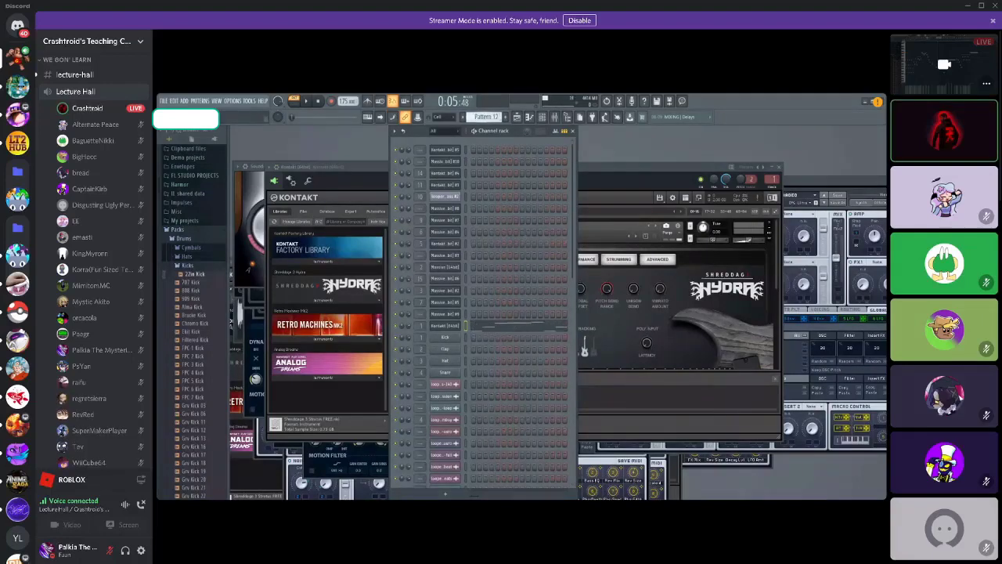
pyautogui.scroll(6, 486, 116)
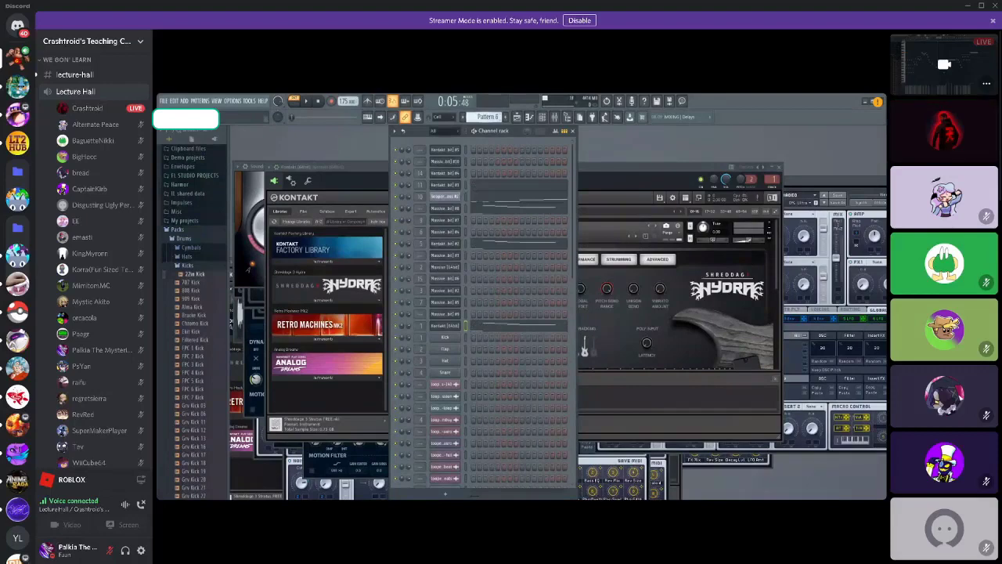
pyautogui.scroll(2, 485, 116)
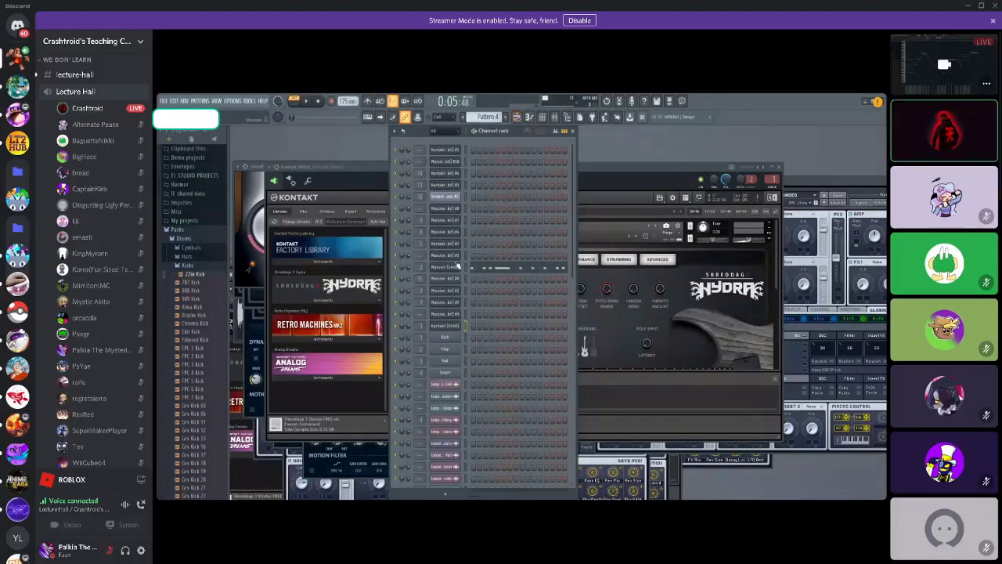
# - Audition keys in the highlighted sample channel's settings and open that channel's Pattern 5 notes in the piano roll
pyautogui.click(452, 200)
pyautogui.click(452, 199)
pyautogui.click(452, 200)
pyautogui.click(365, 372)
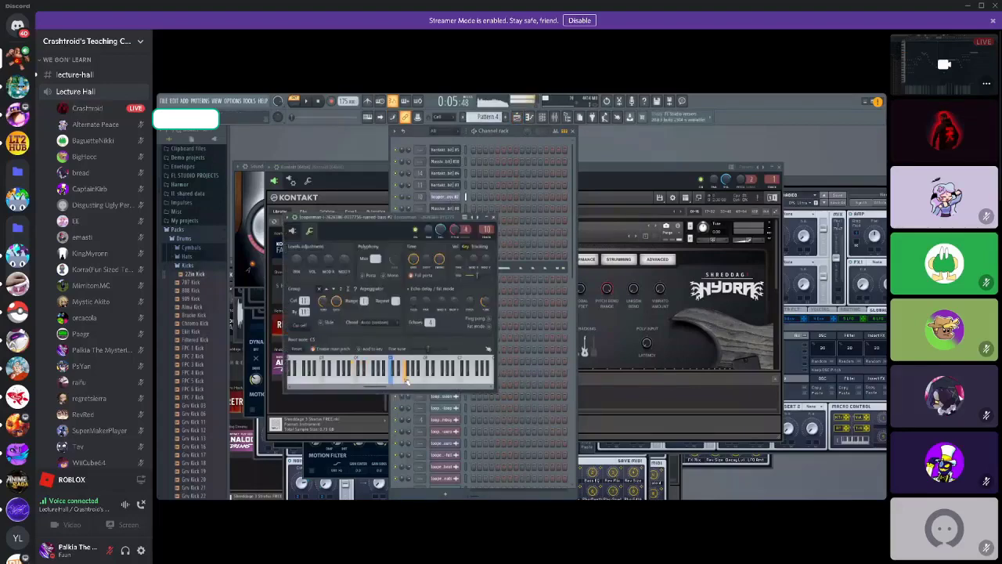
pyautogui.click(394, 378)
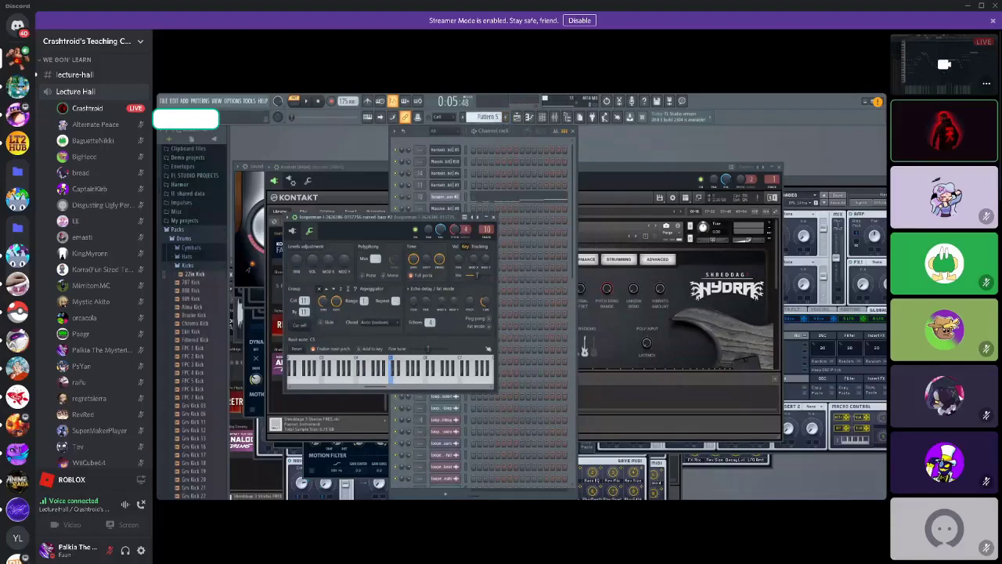
pyautogui.click(514, 201)
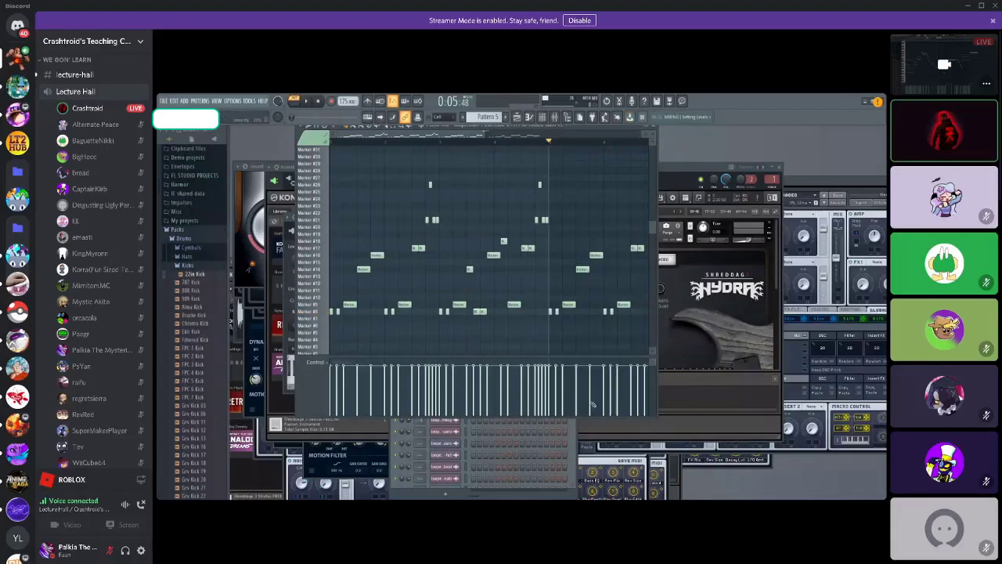
# - Open the sample channel's Slicex plugin from the channel rack, play its sliced sample, and close the plugin
pyautogui.press('F6')
pyautogui.click(445, 196)
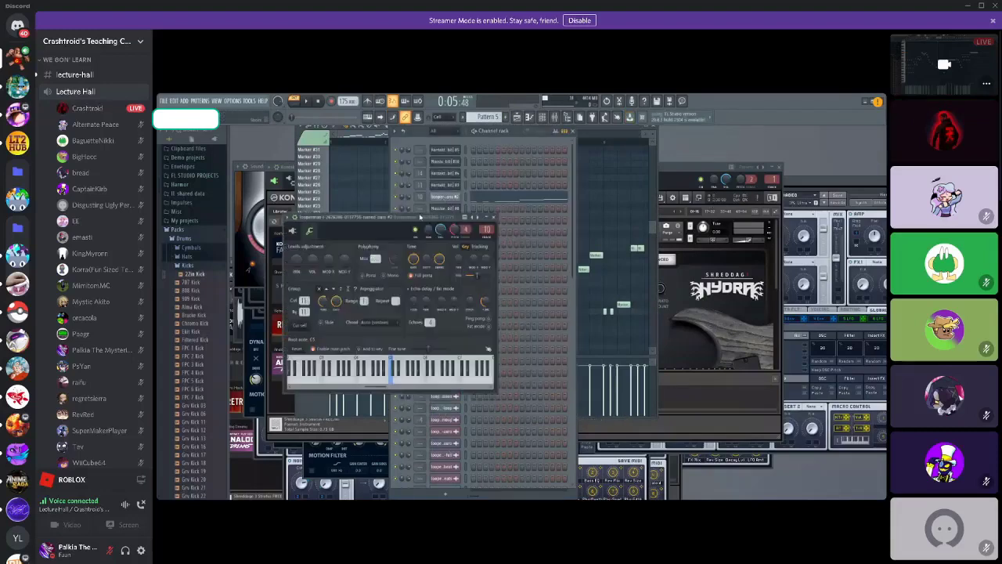
pyautogui.click(292, 232)
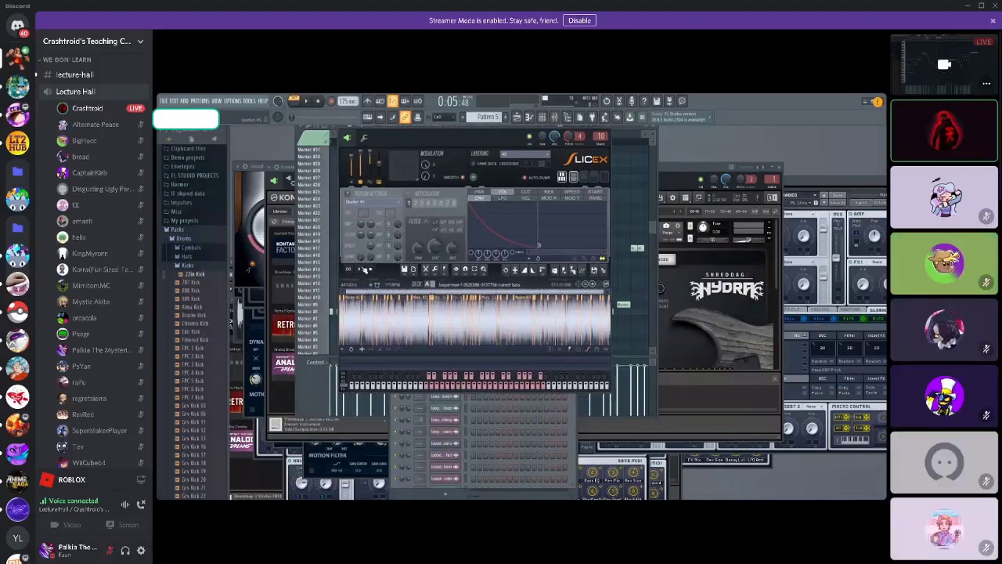
pyautogui.moveTo(486, 135); pyautogui.dragTo(489, 148)
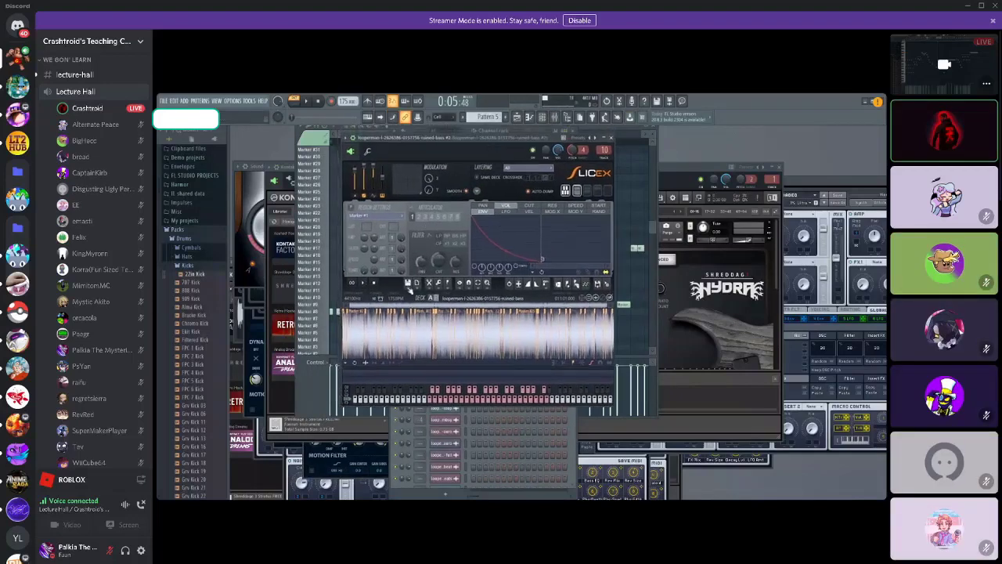
pyautogui.click(363, 284)
pyautogui.press('space')
pyautogui.press('Escape')
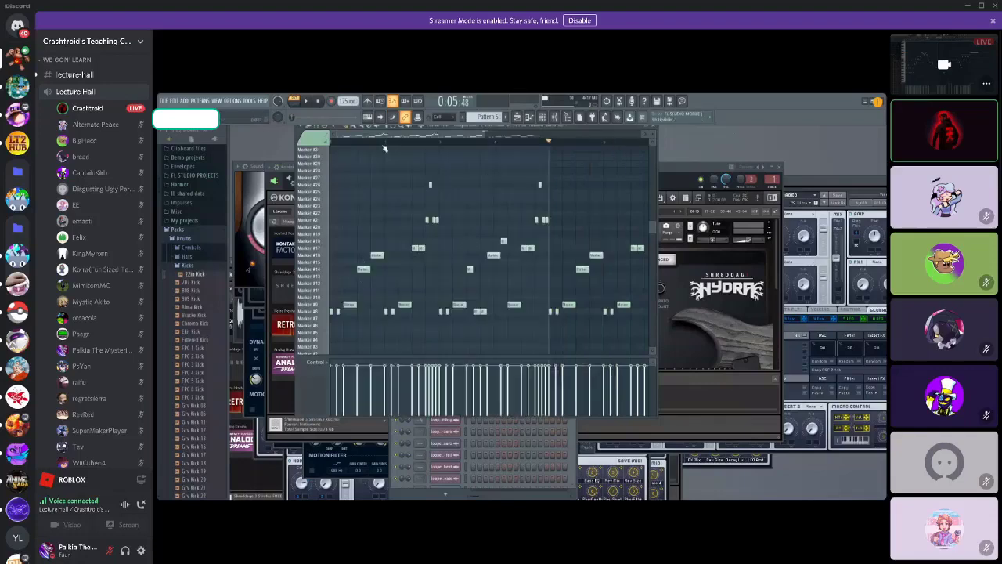
# - Play the Pattern 5 slice notes in the piano roll, stop playback, and look back over the earlier notes
pyautogui.click(306, 101)
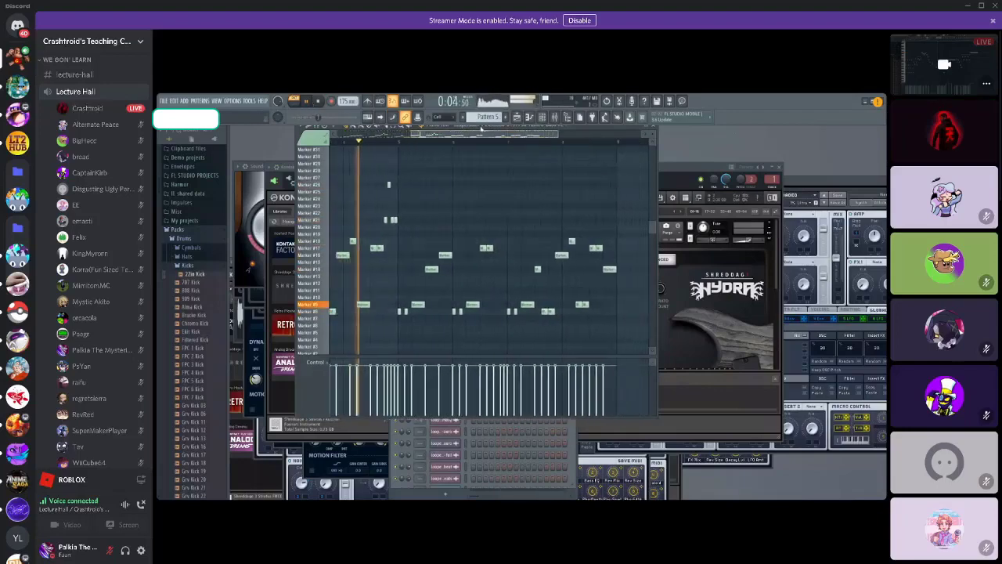
pyautogui.click(318, 101)
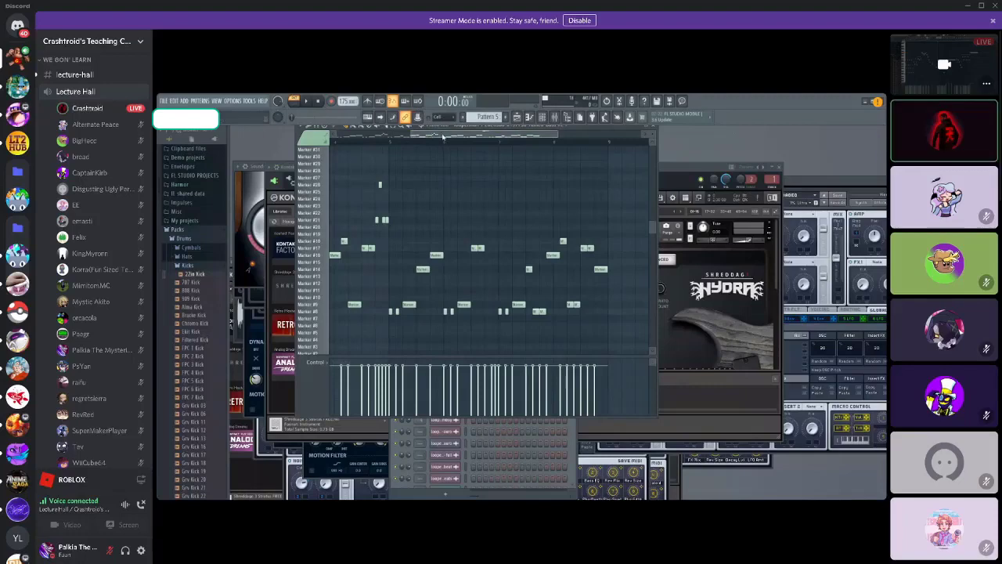
pyautogui.moveTo(430, 135); pyautogui.dragTo(394, 142)
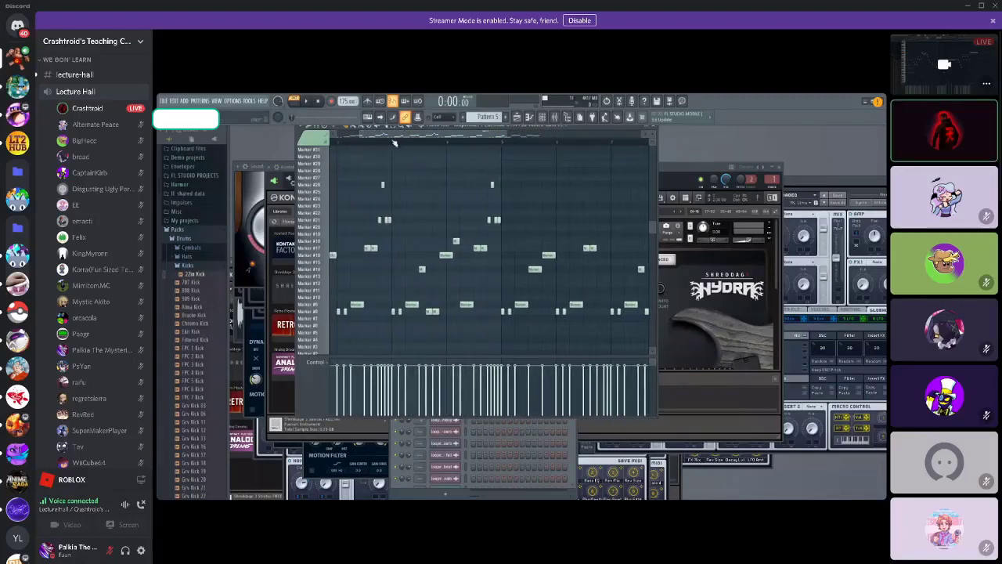
pyautogui.moveTo(391, 137); pyautogui.dragTo(378, 139)
# - Return to the playlist and play the arrangement from the start of the first visible clips on Track 5
pyautogui.click(516, 116)
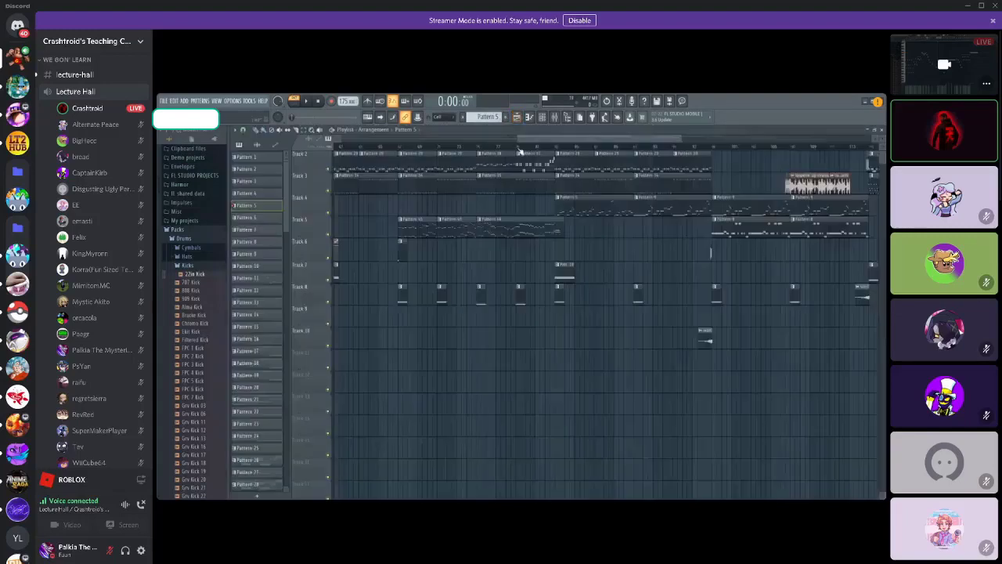
pyautogui.click(400, 149)
pyautogui.press('space')
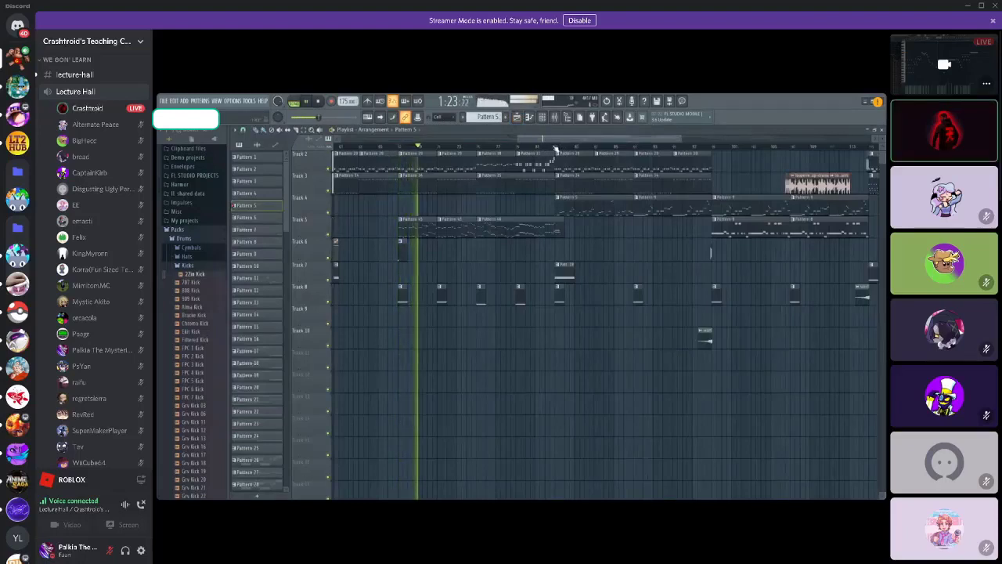
# - Jump playback to the section leading to the Track 3 audio clip, follow it into the next drum section, and stop
pyautogui.click(708, 147)
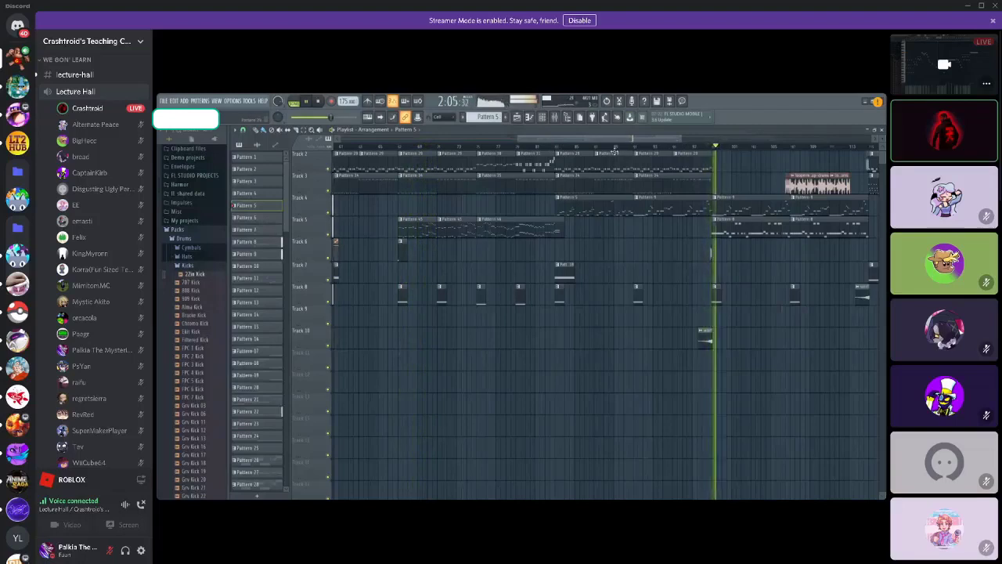
pyautogui.moveTo(613, 141); pyautogui.dragTo(681, 142)
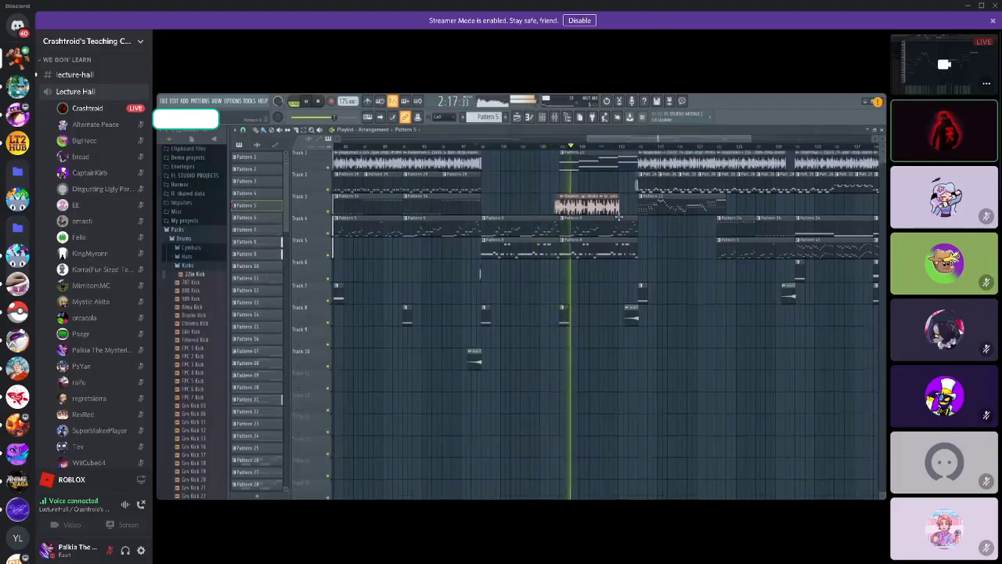
pyautogui.scroll(1, 605, 156)
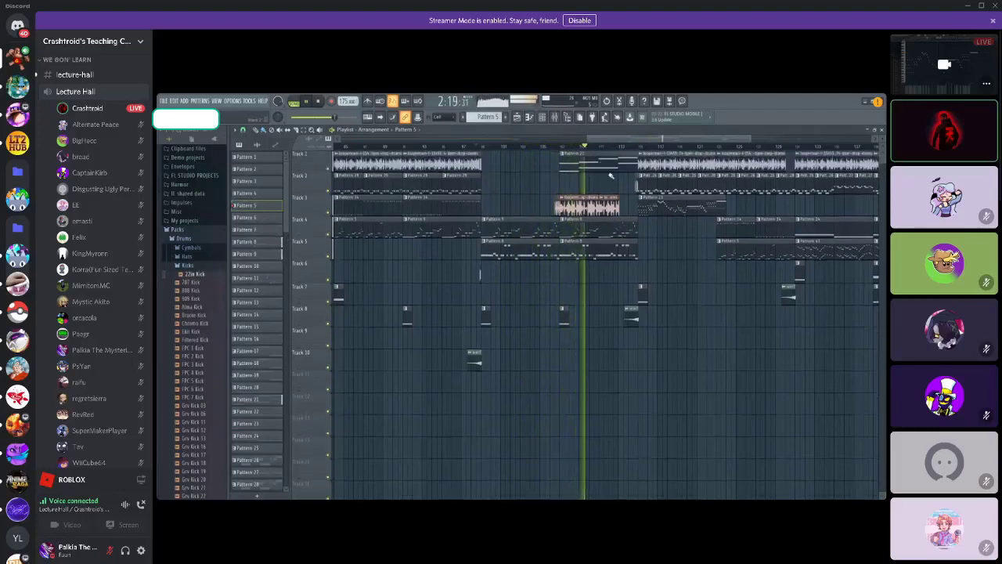
pyautogui.hscroll(2, 629, 143)
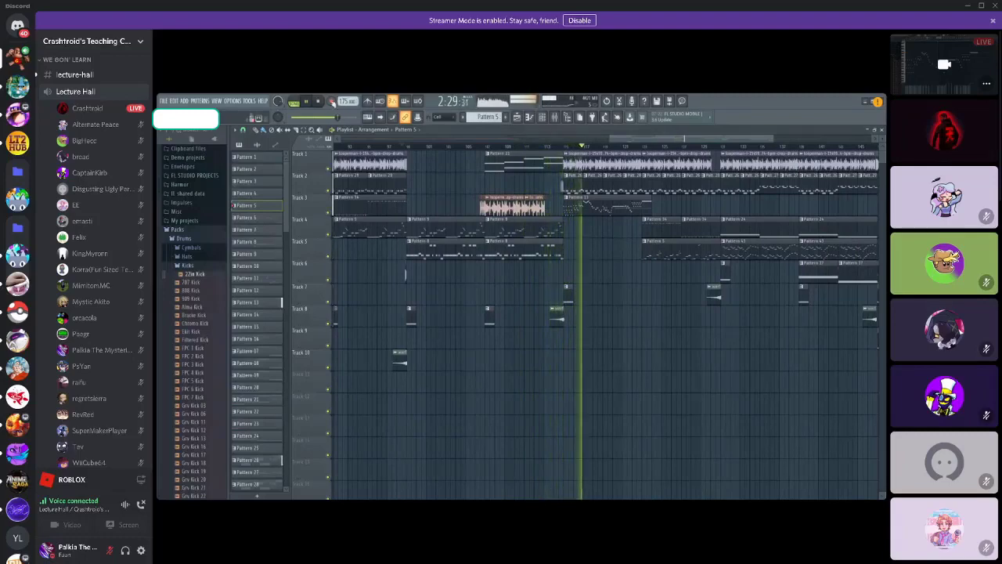
pyautogui.click(320, 102)
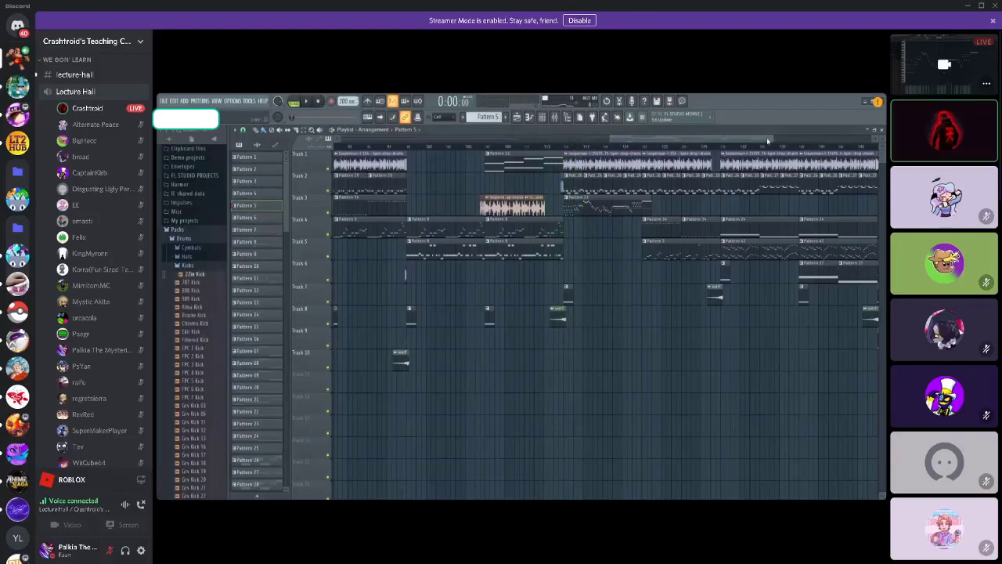
# - Solo Track 8 to play its audio clip before the drum section, and replay that transition with all tracks on
pyautogui.moveTo(768, 140); pyautogui.dragTo(674, 145)
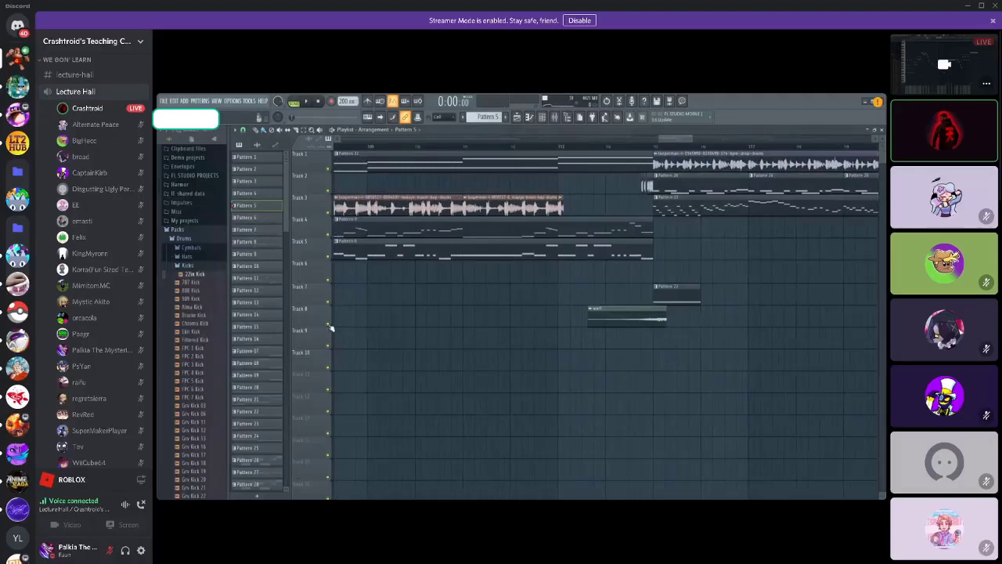
pyautogui.rightClick(330, 325)
pyautogui.click(306, 102)
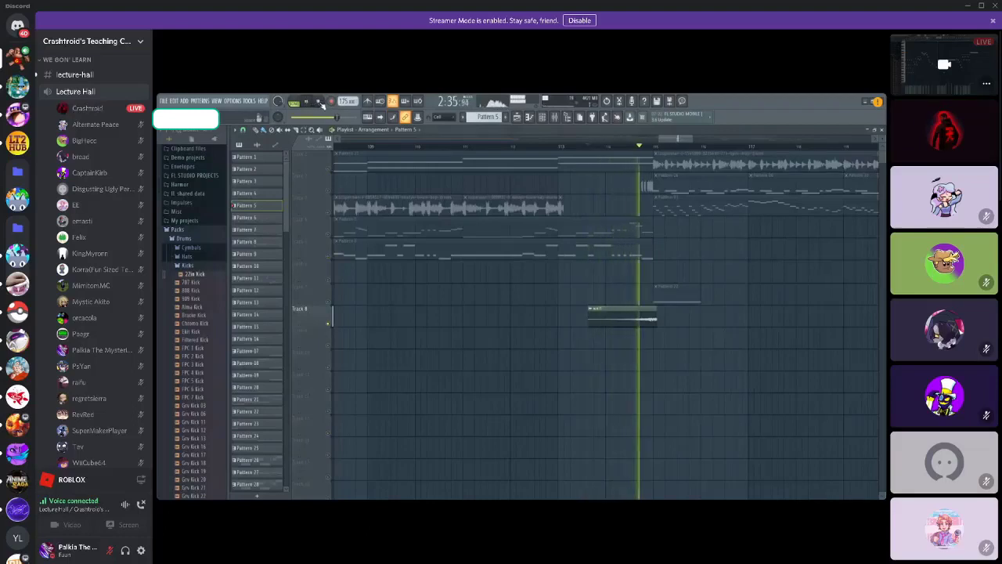
pyautogui.click(319, 102)
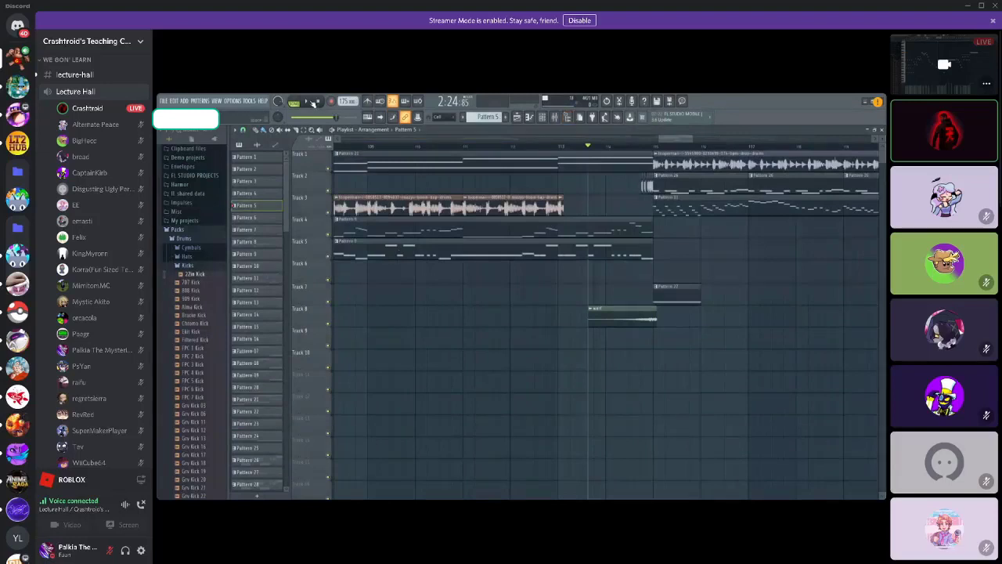
pyautogui.click(313, 102)
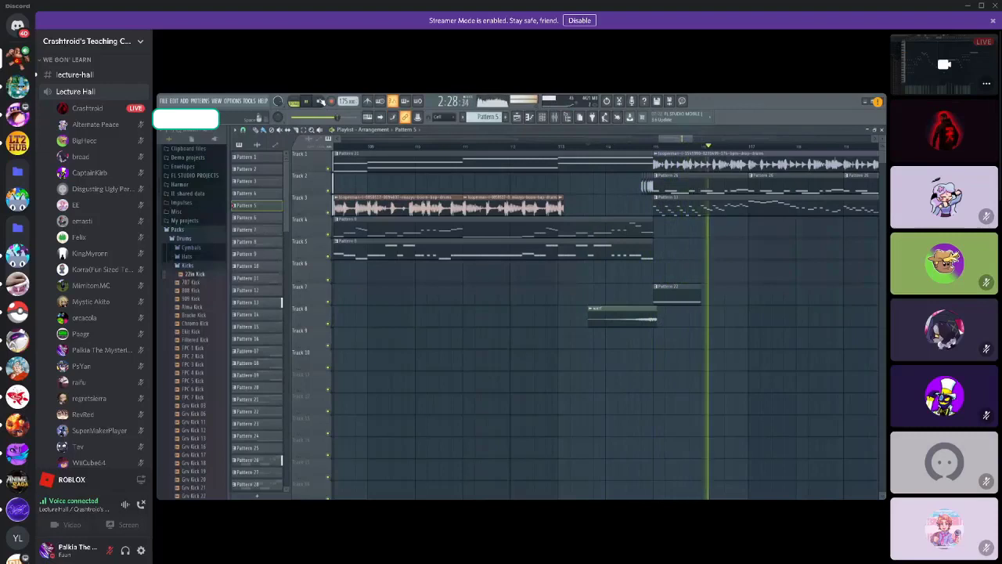
pyautogui.click(319, 102)
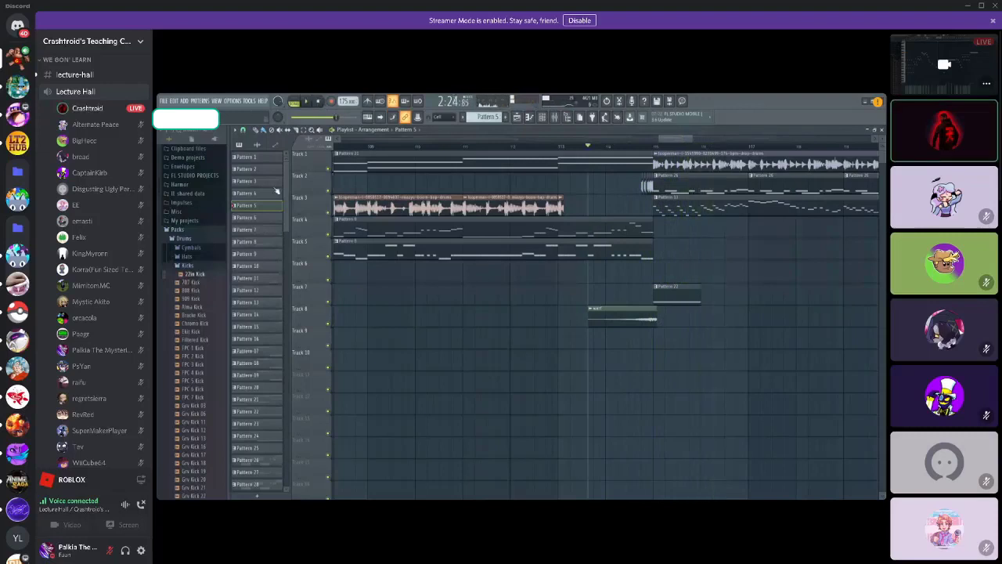
# - Play the arrangement's final section from just before the Pattern 7 clip on Track 6 and stop playback
pyautogui.moveTo(685, 139); pyautogui.dragTo(778, 154)
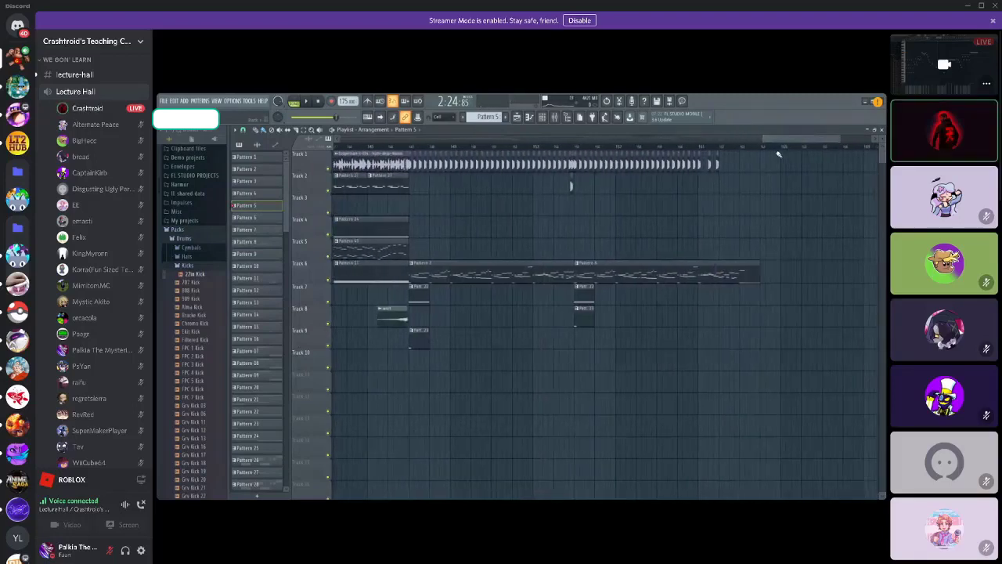
pyautogui.click(398, 146)
pyautogui.press('space')
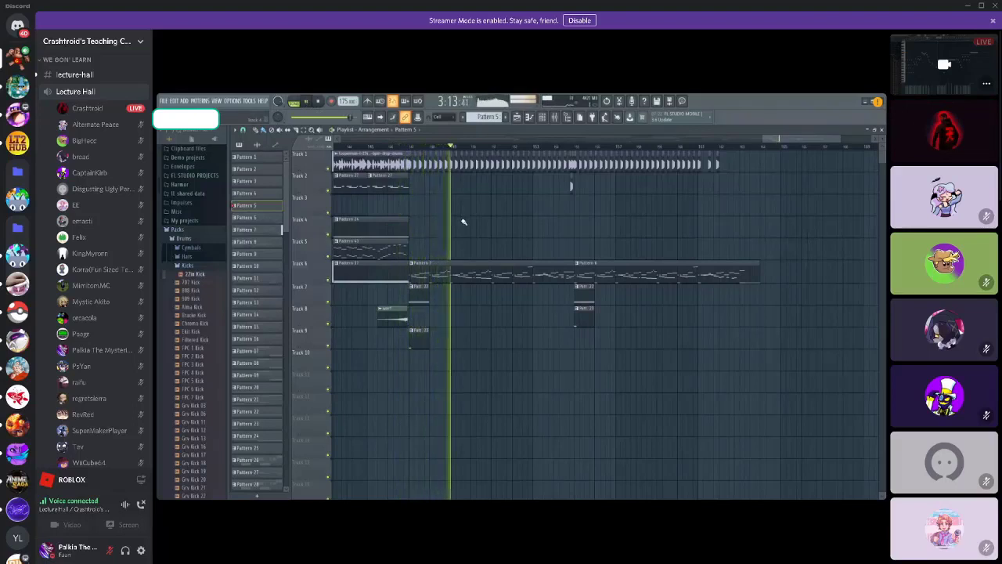
pyautogui.click(320, 105)
pyautogui.click(321, 105)
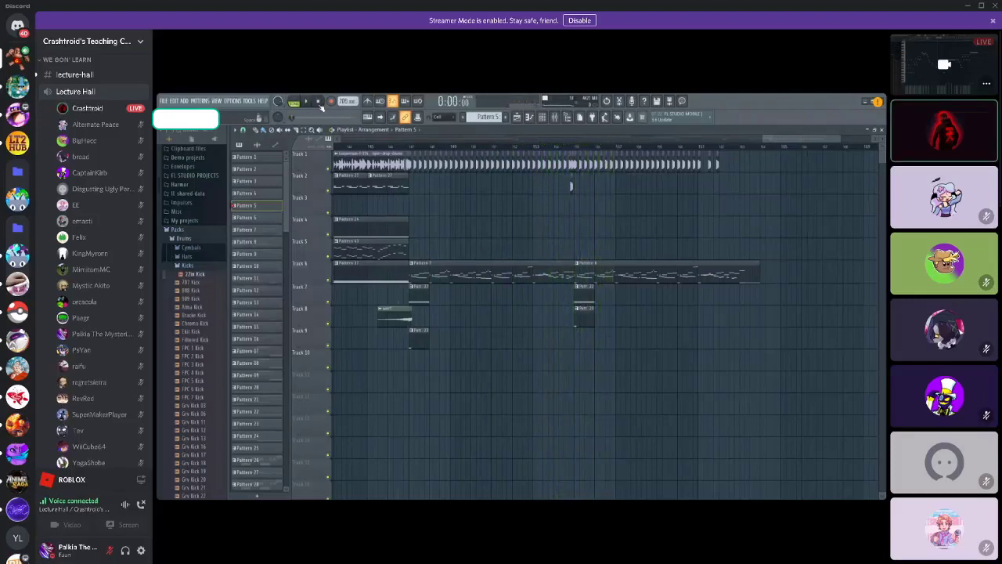